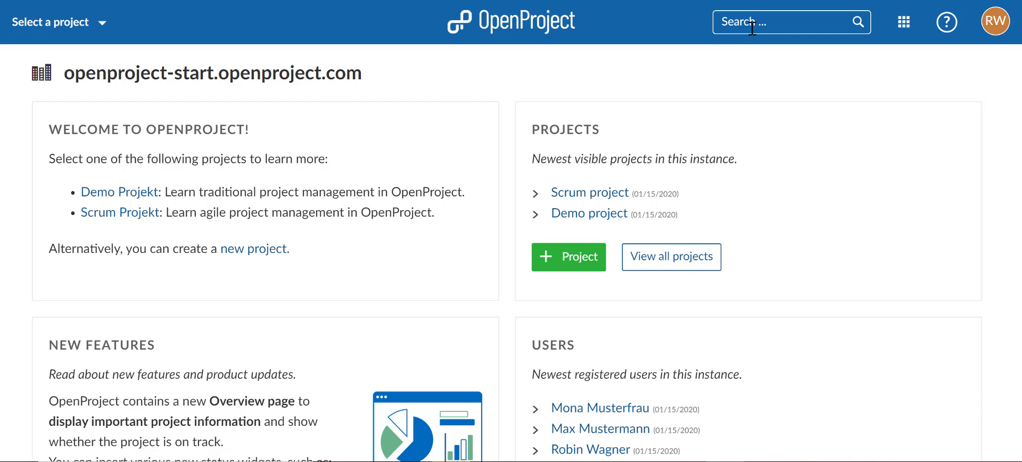
pyautogui.click(920, 35)
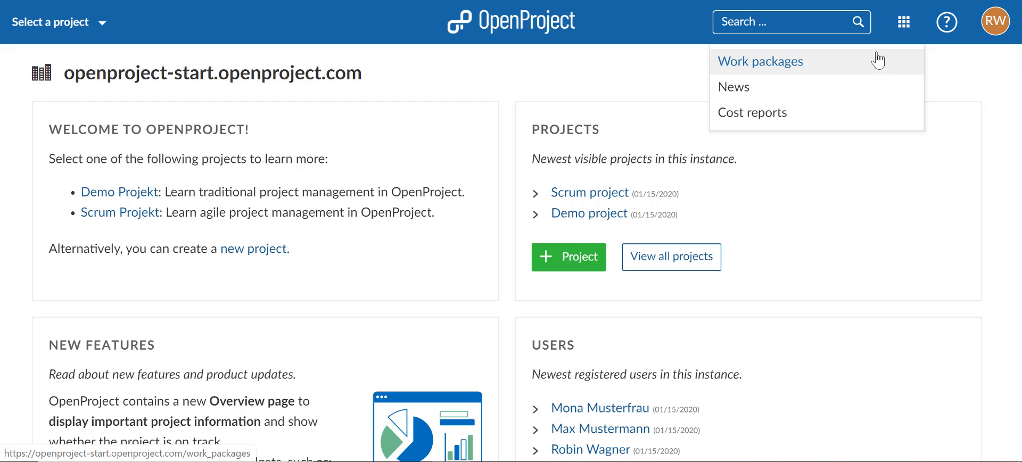
pyautogui.click(902, 31)
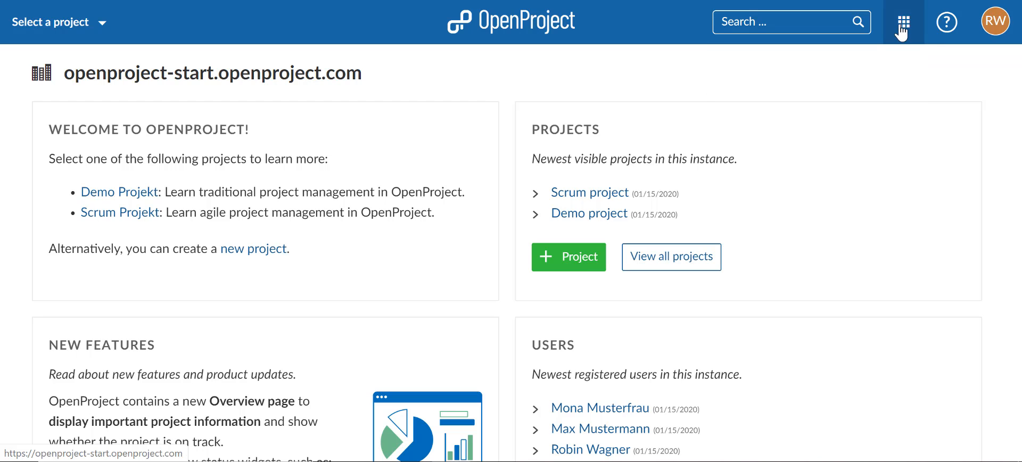
pyautogui.click(943, 33)
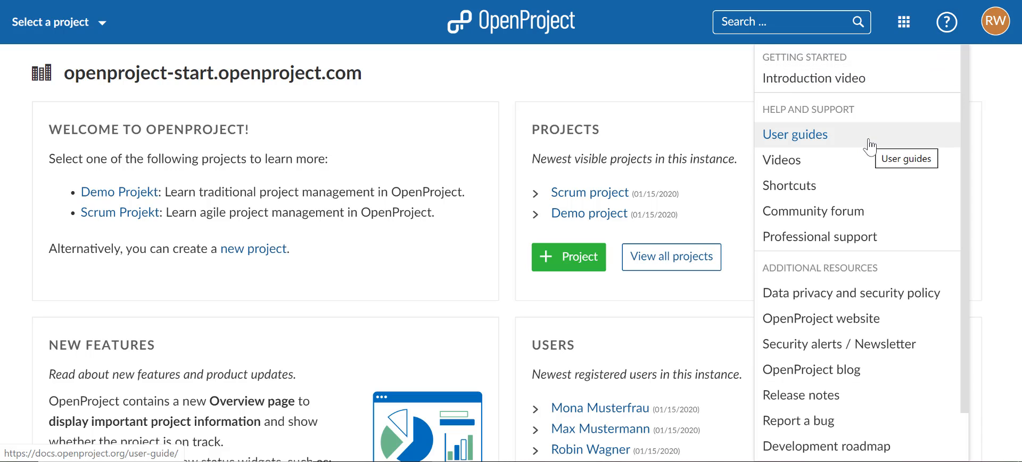
pyautogui.click(949, 29)
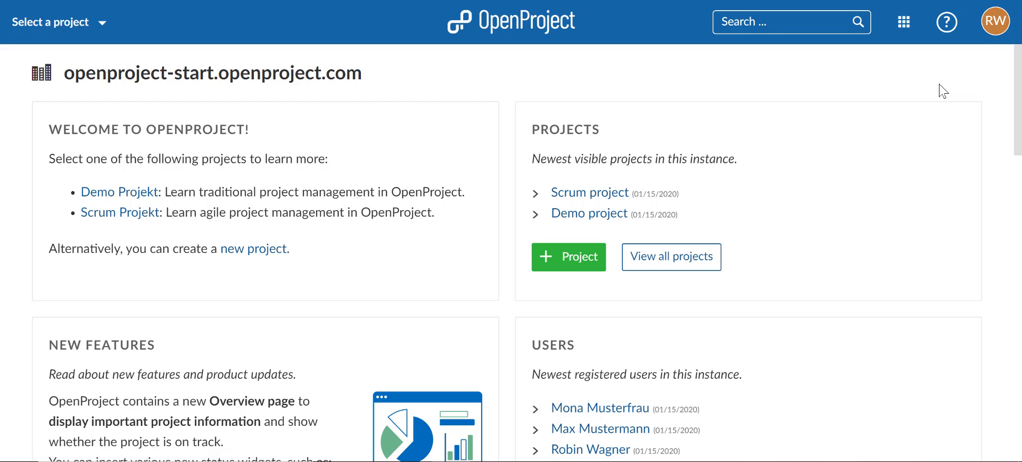
# Step: Open My page and add a Calendar widget above the list of work packages assigned to me
pyautogui.click(1004, 41)
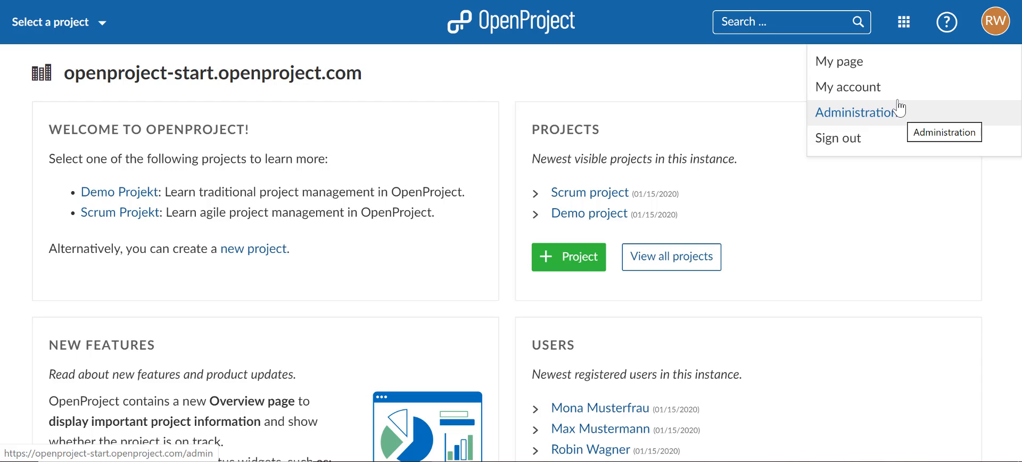
pyautogui.click(892, 69)
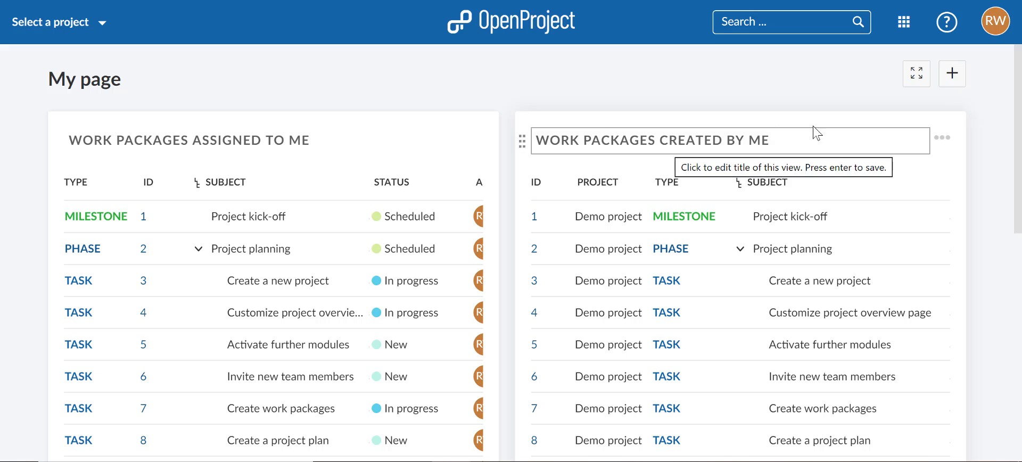
pyautogui.click(949, 85)
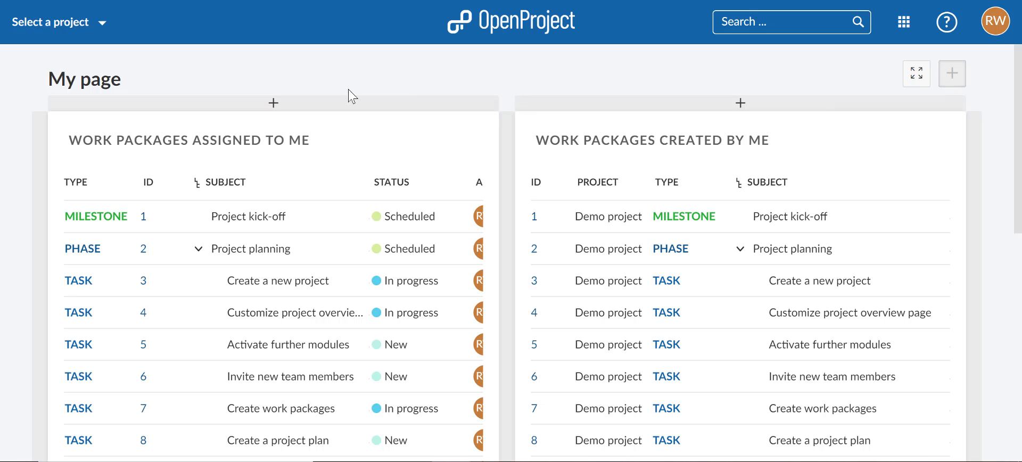
pyautogui.click(295, 101)
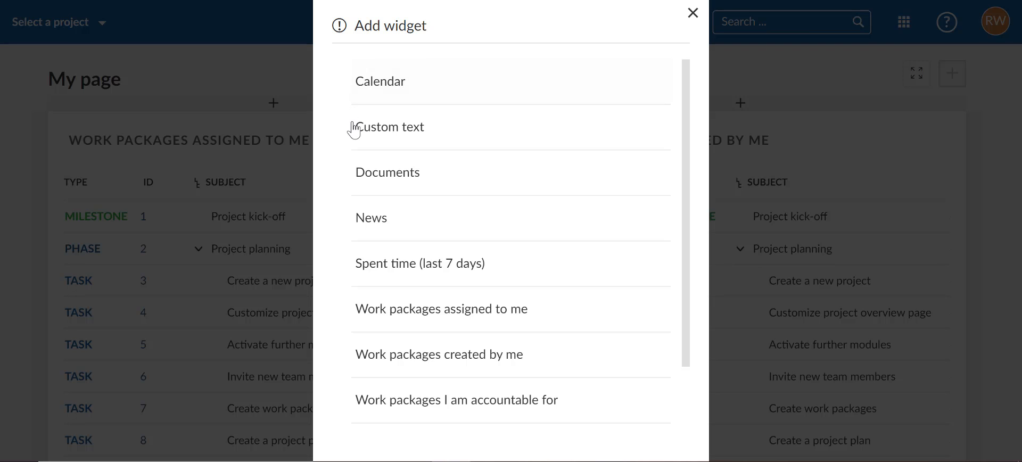
pyautogui.click(381, 85)
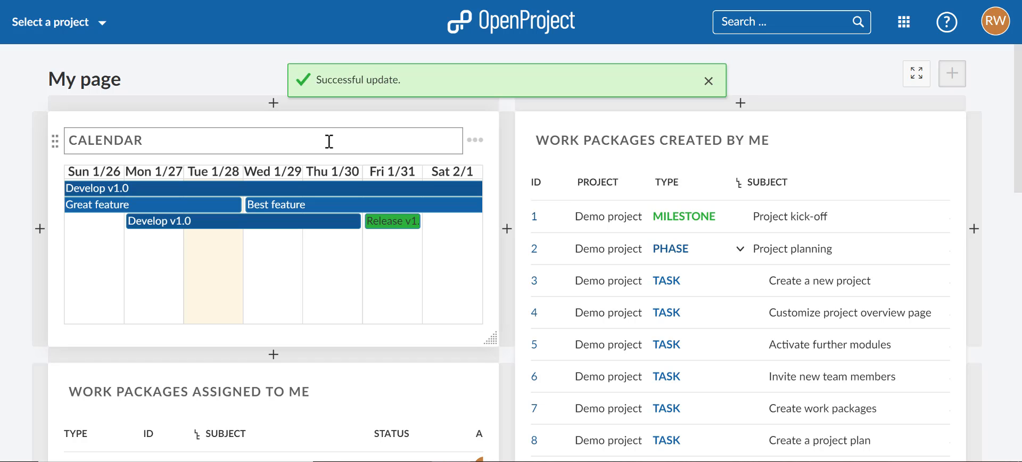
# Step: Widen the Calendar widget across both columns and finish adding widgets to My page
pyautogui.moveTo(490, 338); pyautogui.dragTo(643, 346)
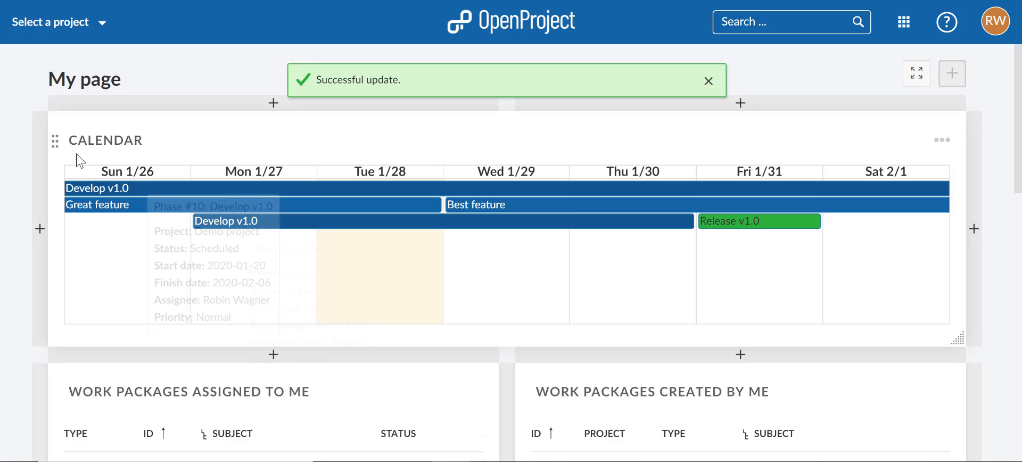
pyautogui.moveTo(54, 141); pyautogui.dragTo(59, 158)
pyautogui.click(705, 84)
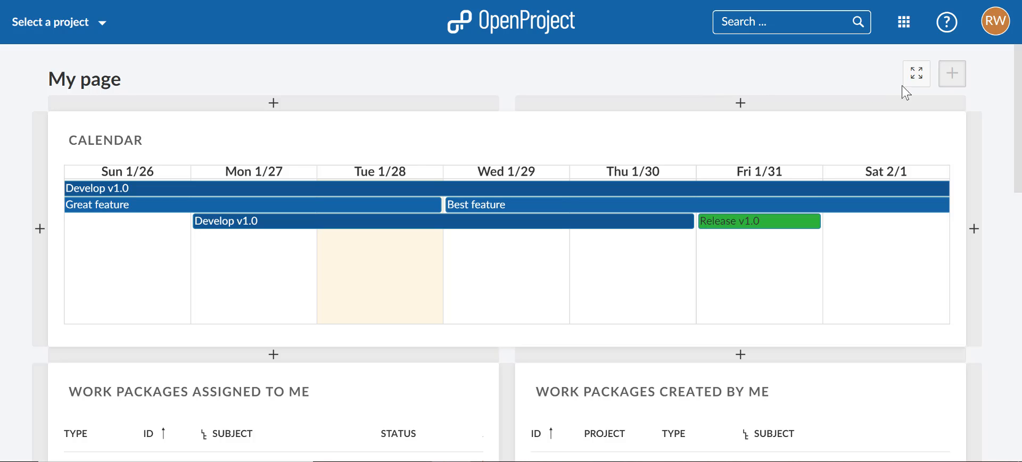
pyautogui.click(951, 85)
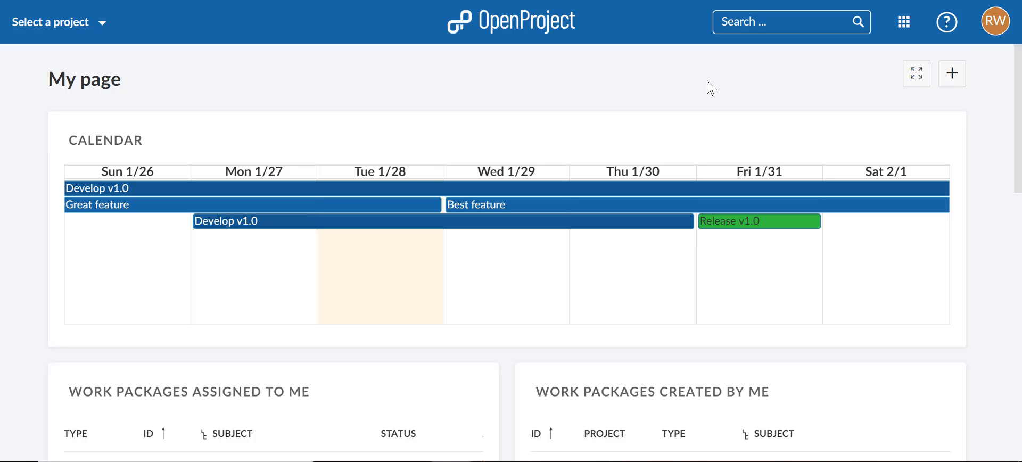
# Step: Open My account and view its profile, general settings and email notification pages
pyautogui.click(990, 39)
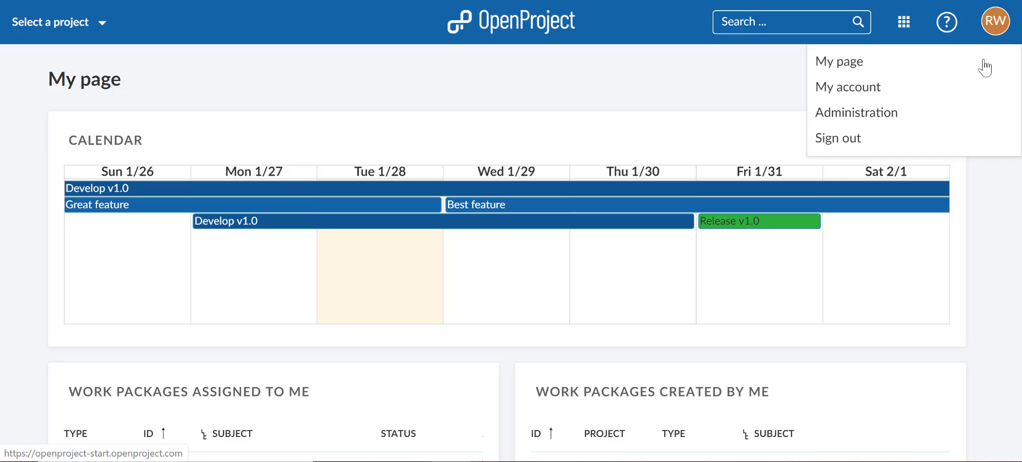
pyautogui.click(894, 91)
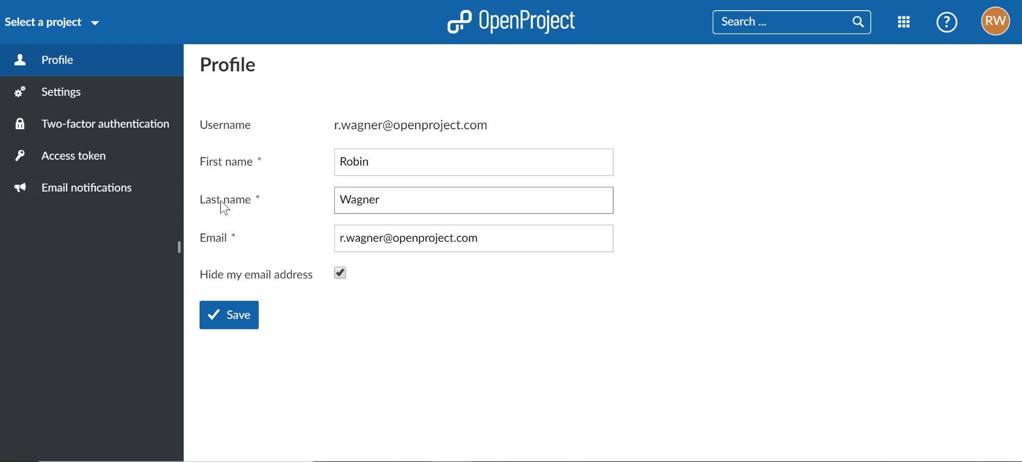
pyautogui.click(142, 112)
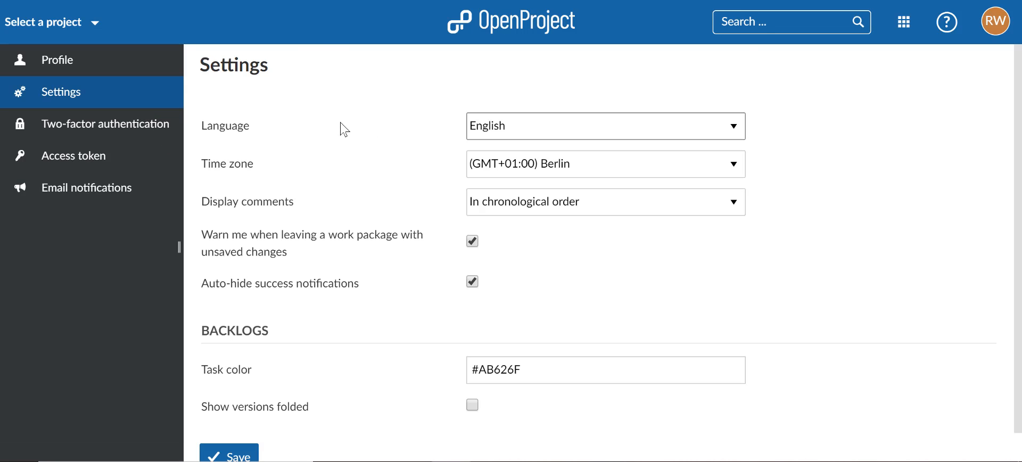
pyautogui.click(159, 191)
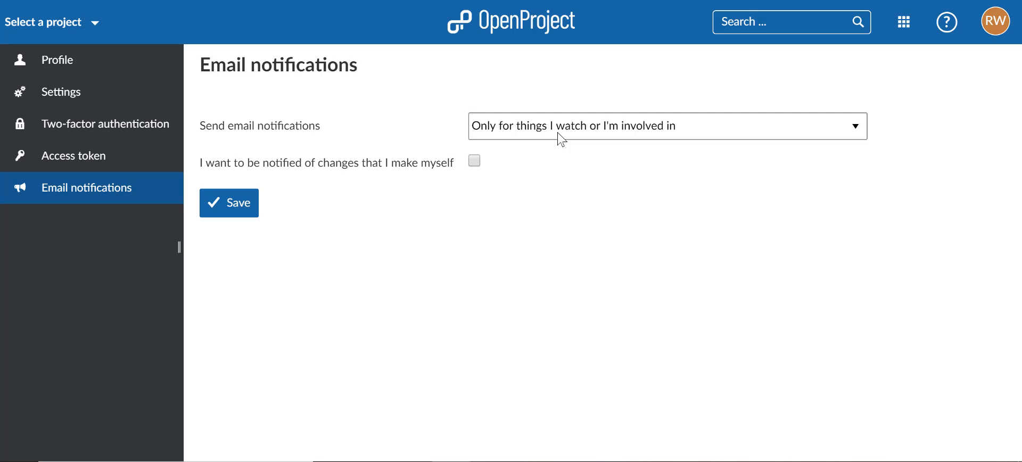
# Step: Try the email notification options "For any event on all my projects" and "For any event on the selected projects only", returning home without saving
pyautogui.click(561, 140)
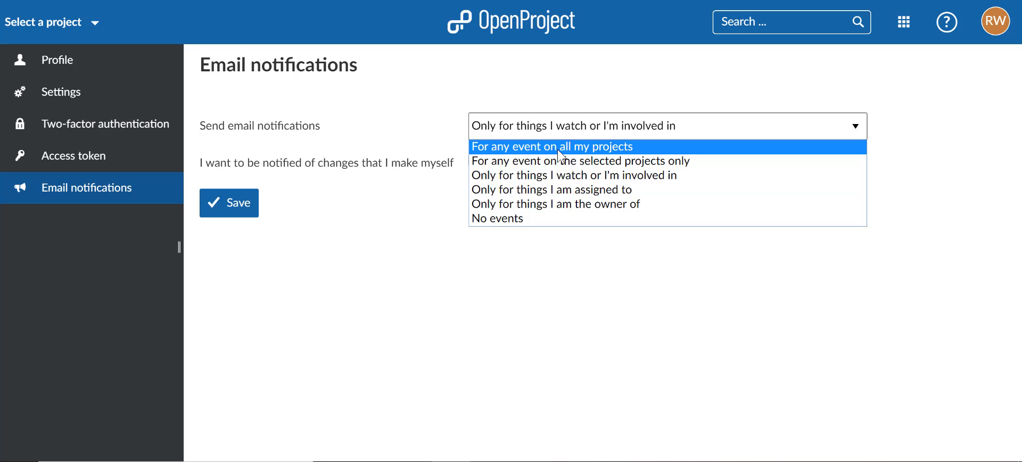
pyautogui.click(558, 150)
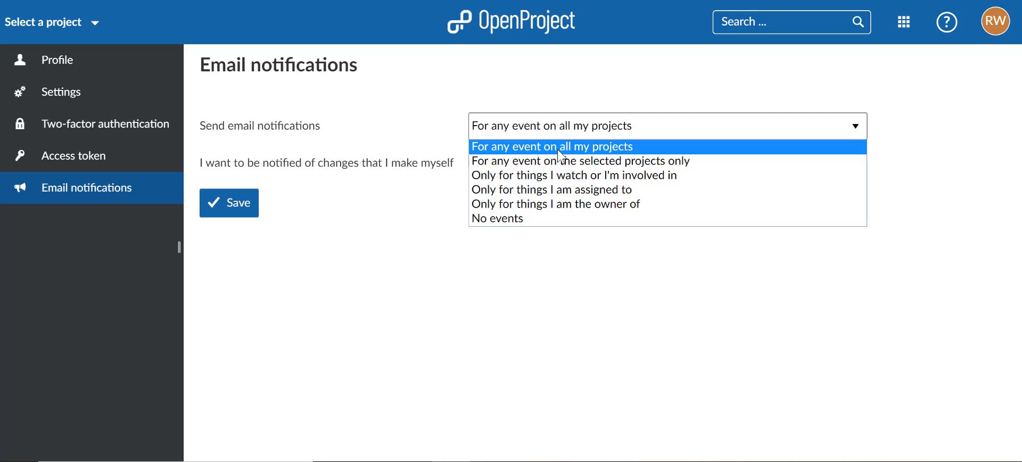
pyautogui.click(581, 133)
pyautogui.click(591, 157)
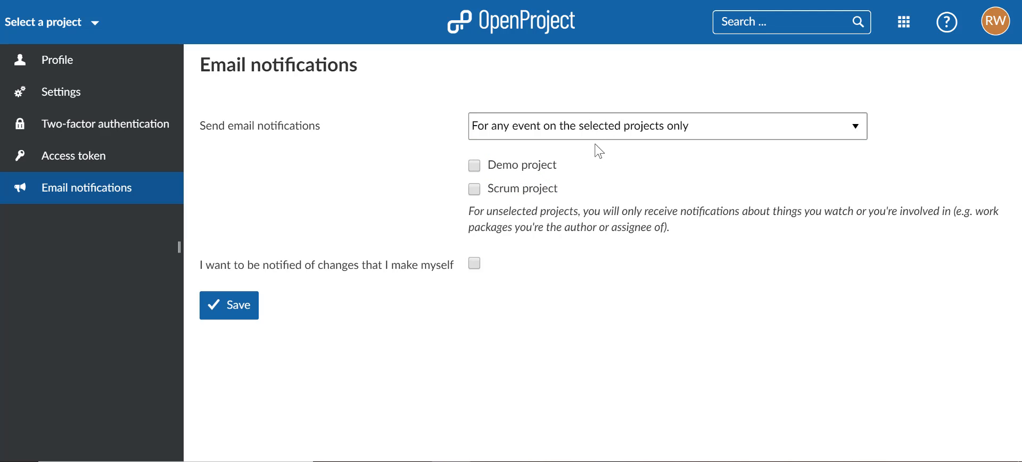
pyautogui.click(523, 37)
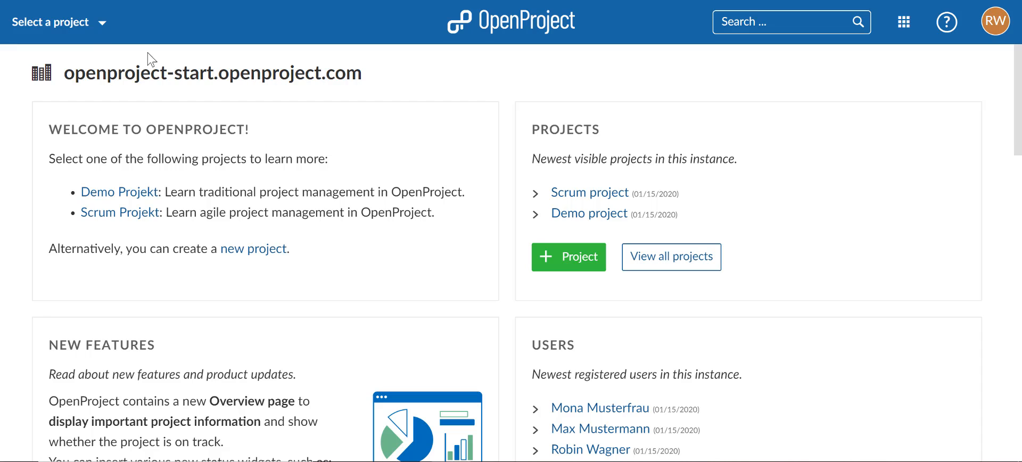
# Step: Start a new project and name it "Create a new website"
pyautogui.click(42, 27)
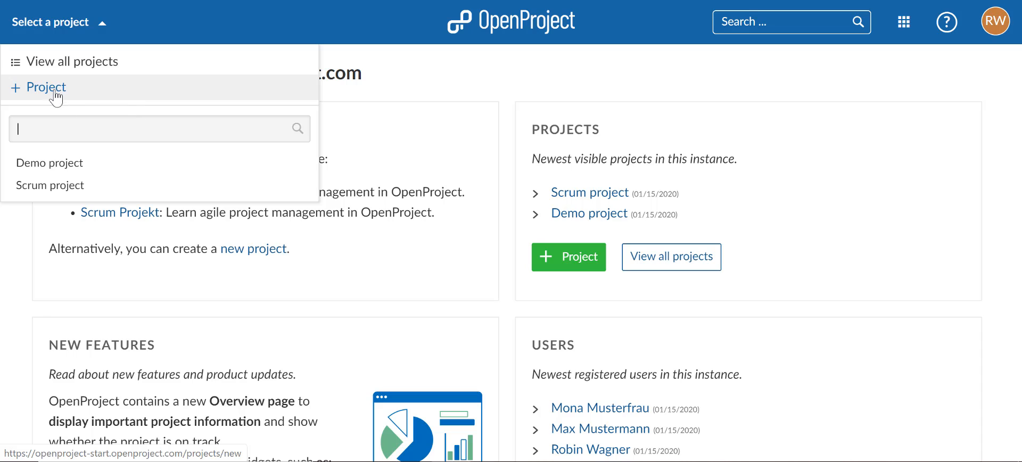
pyautogui.click(98, 99)
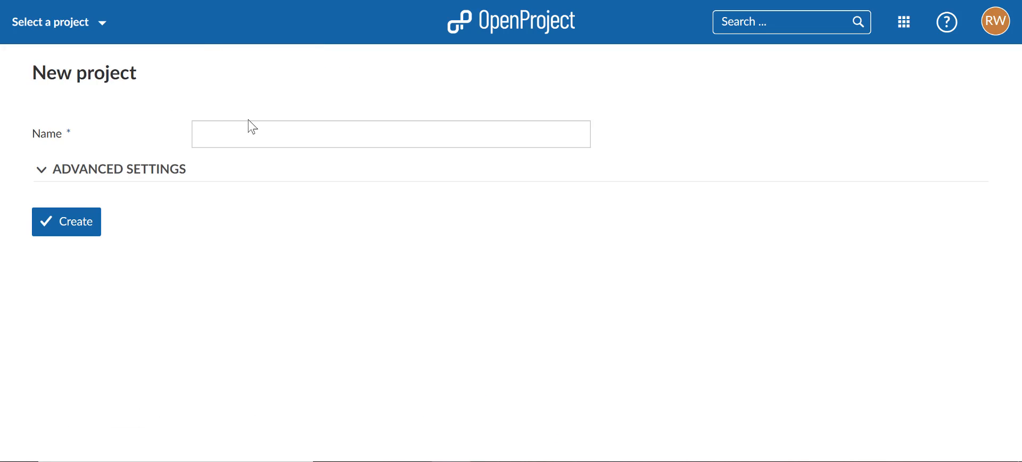
pyautogui.click(259, 132)
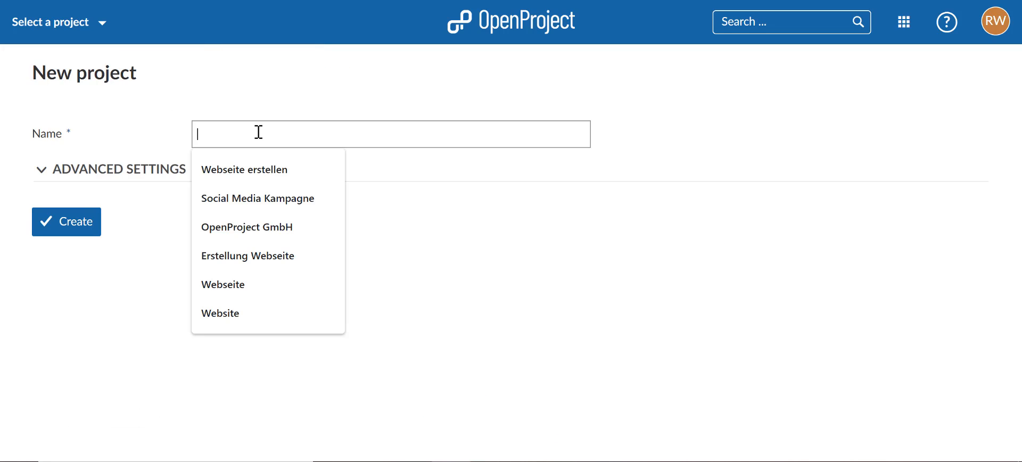
pyautogui.write('Create')
pyautogui.write('a')
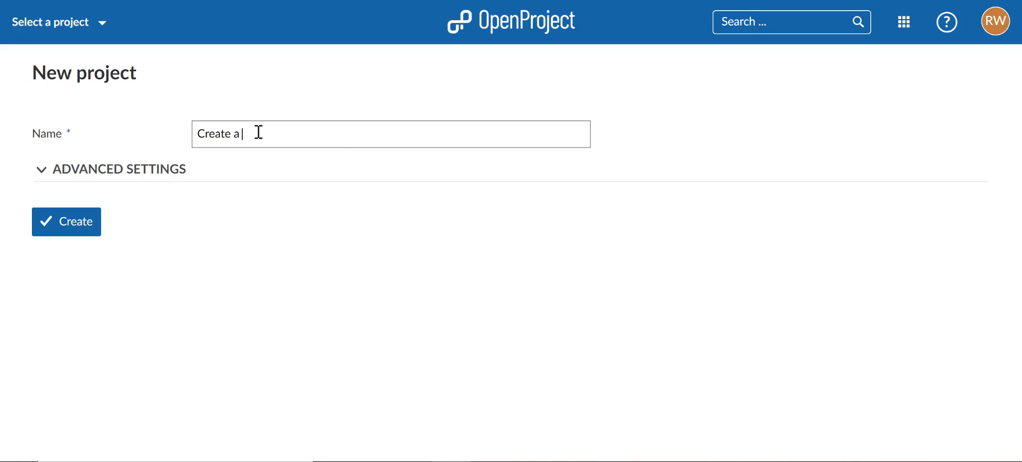
pyautogui.write(' new website')
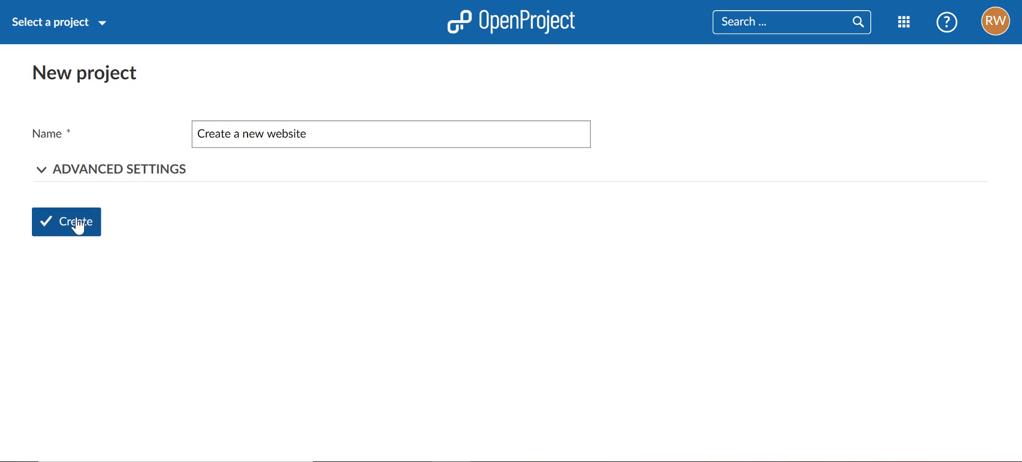
# Step: Enter the description "Create new landing page" in the new project's advanced settings and create the project
pyautogui.click(107, 180)
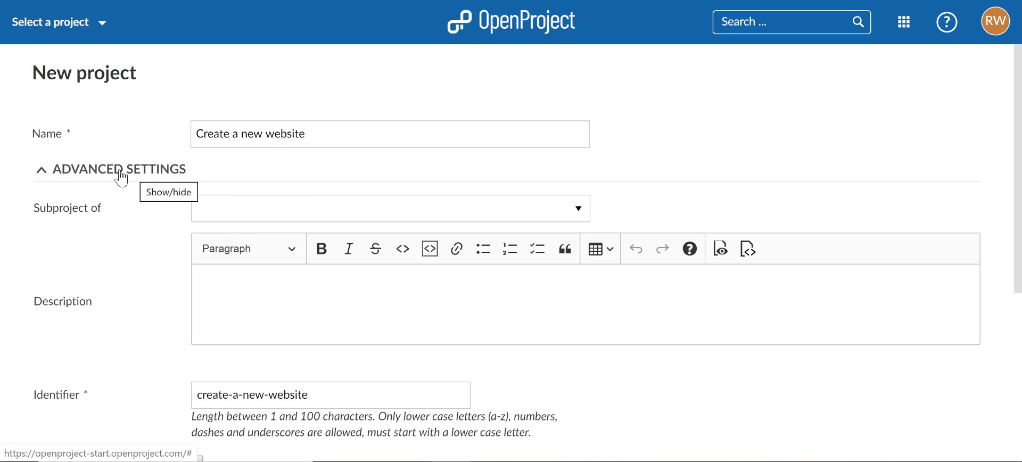
pyautogui.click(197, 212)
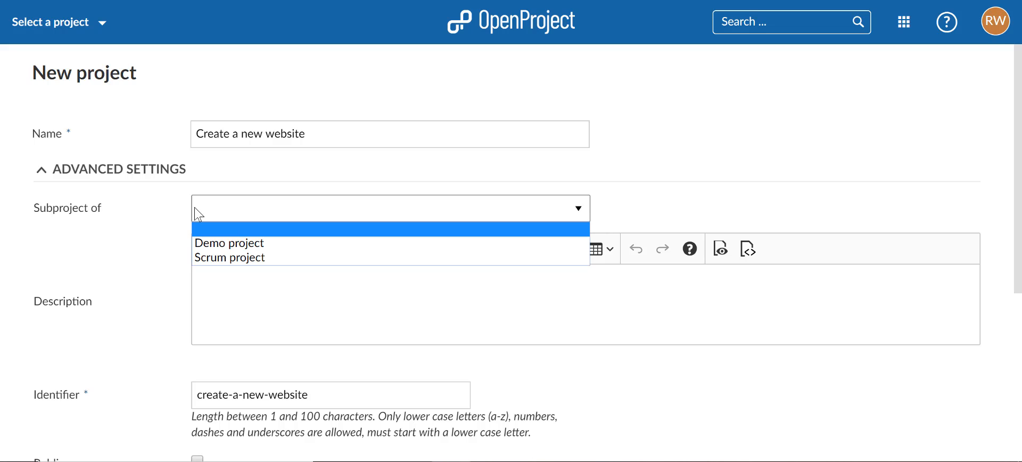
pyautogui.click(195, 208)
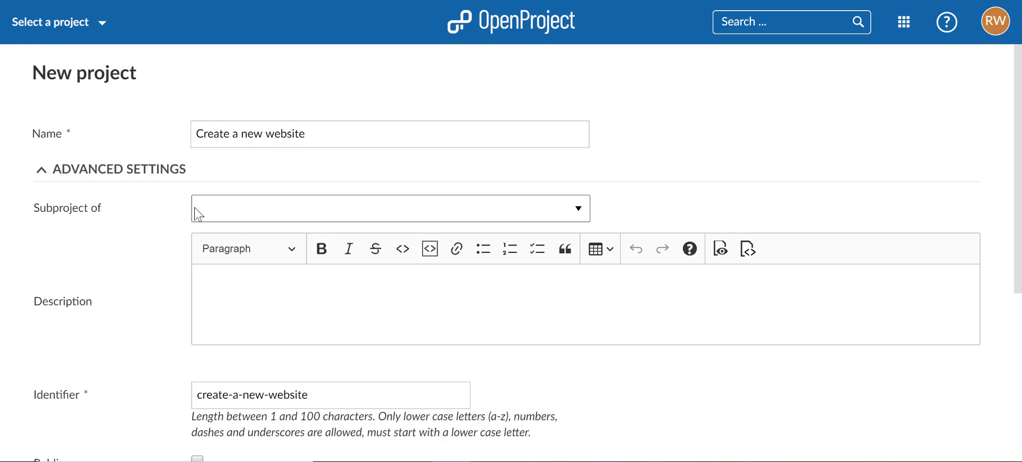
pyautogui.click(207, 293)
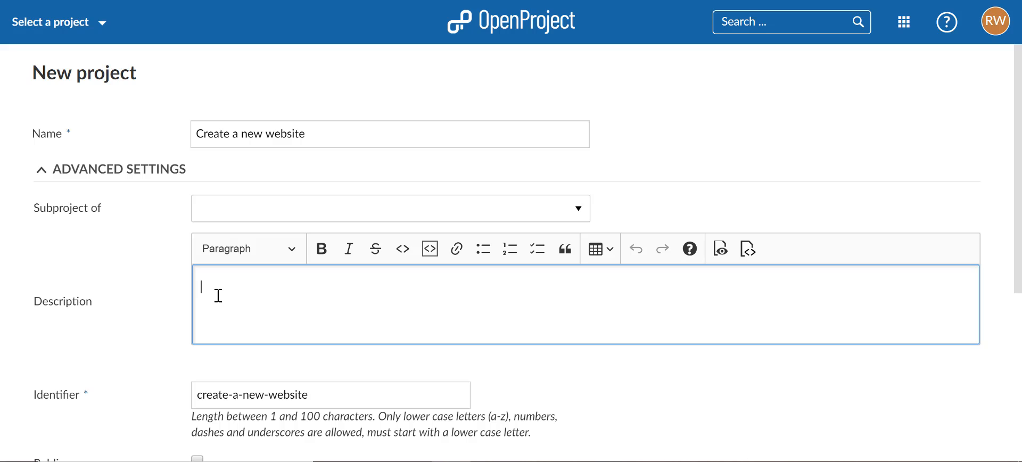
pyautogui.write('Create new landing page')
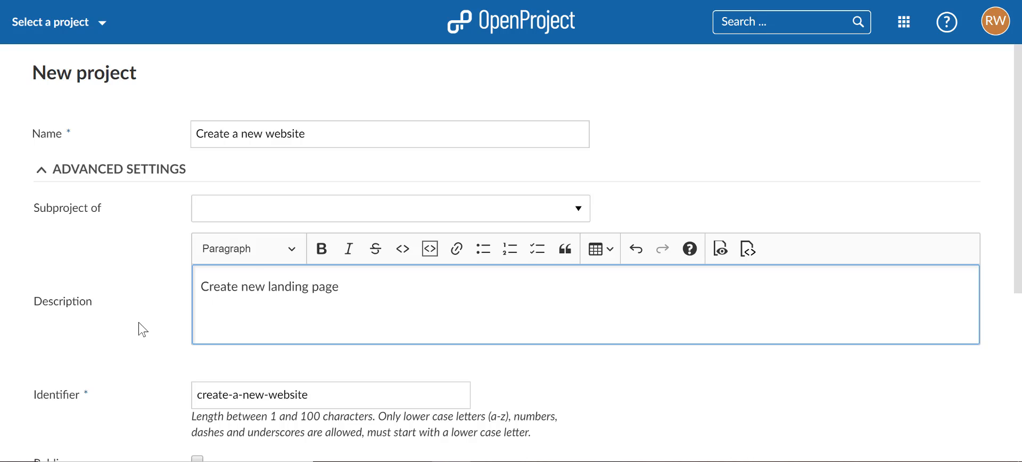
pyautogui.scroll(-3, 143, 330)
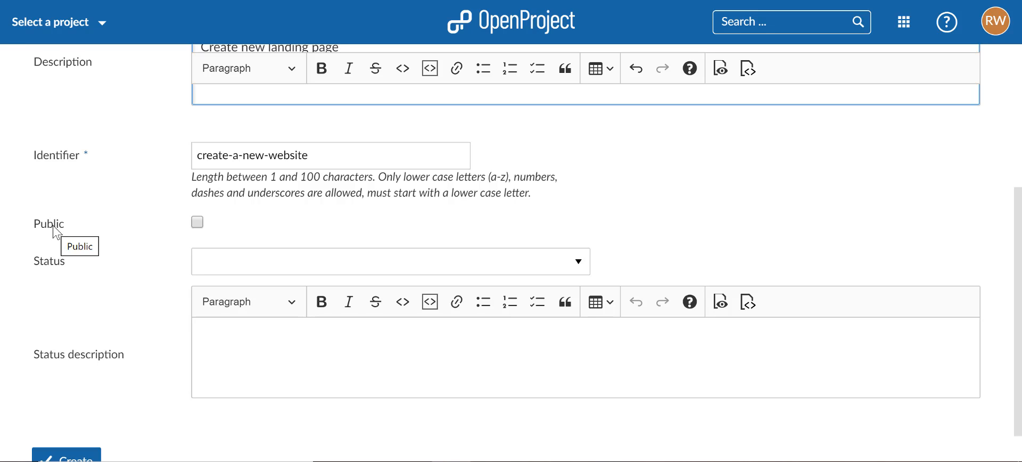
pyautogui.scroll(-1, 45, 399)
pyautogui.click(56, 420)
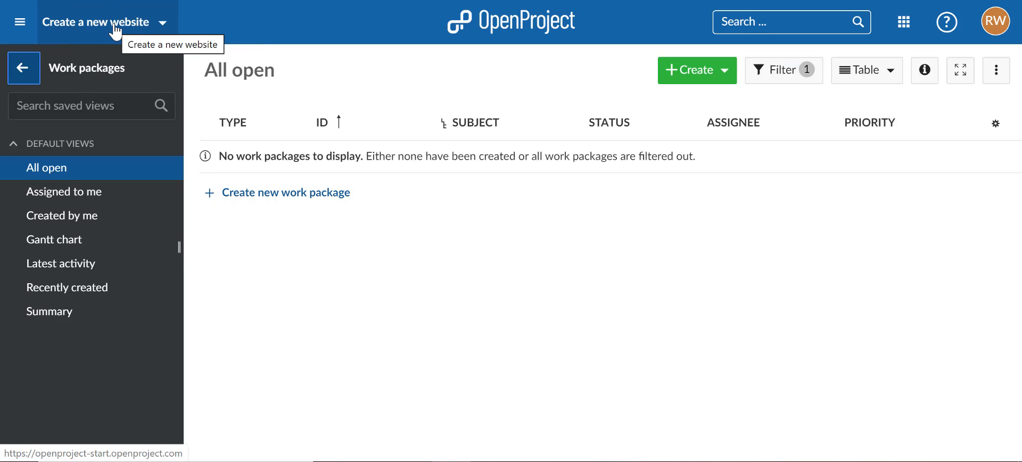
# Step: View the list of available projects and return from the work package views to the project's main navigation
pyautogui.click(116, 32)
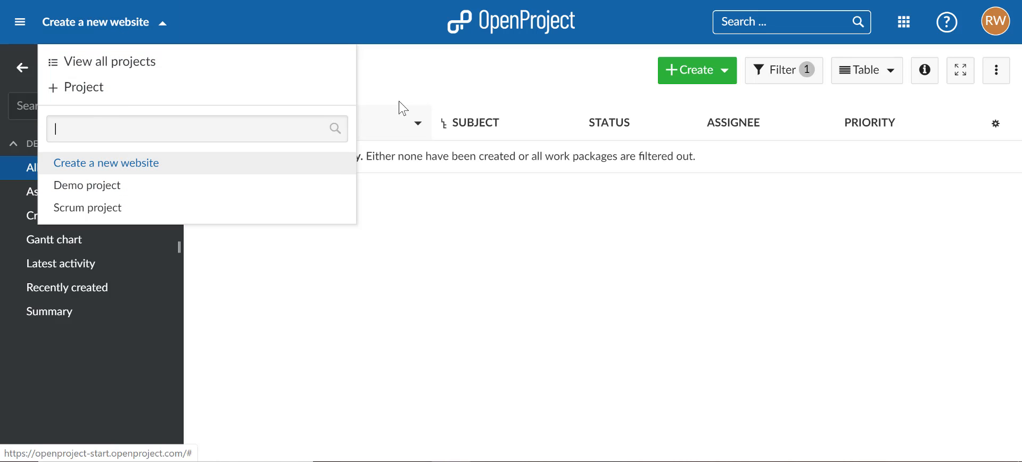
pyautogui.click(403, 96)
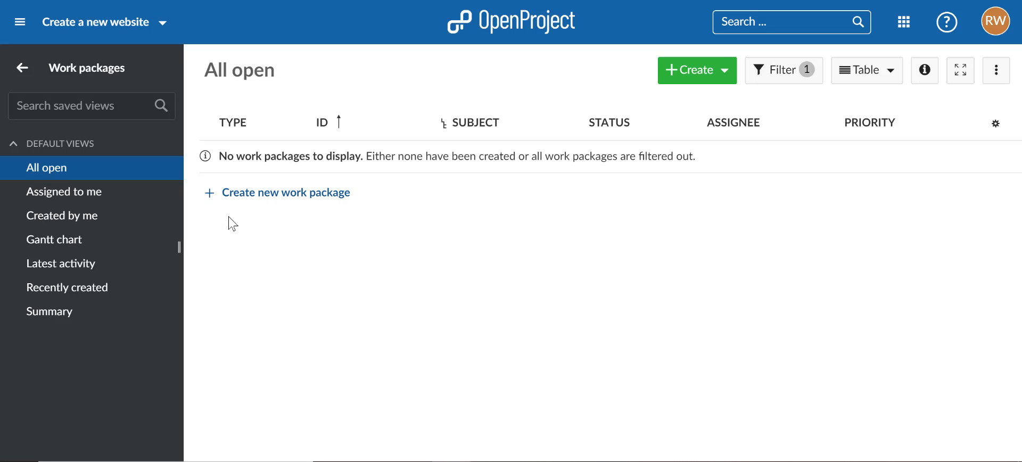
pyautogui.click(28, 82)
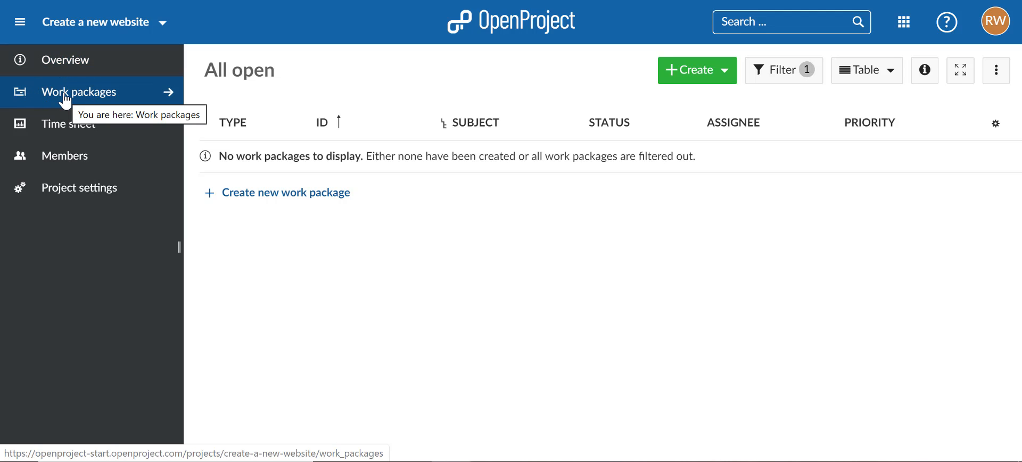
# Step: Open the project settings and view which projects are available as parent, leaving the selection empty
pyautogui.click(70, 197)
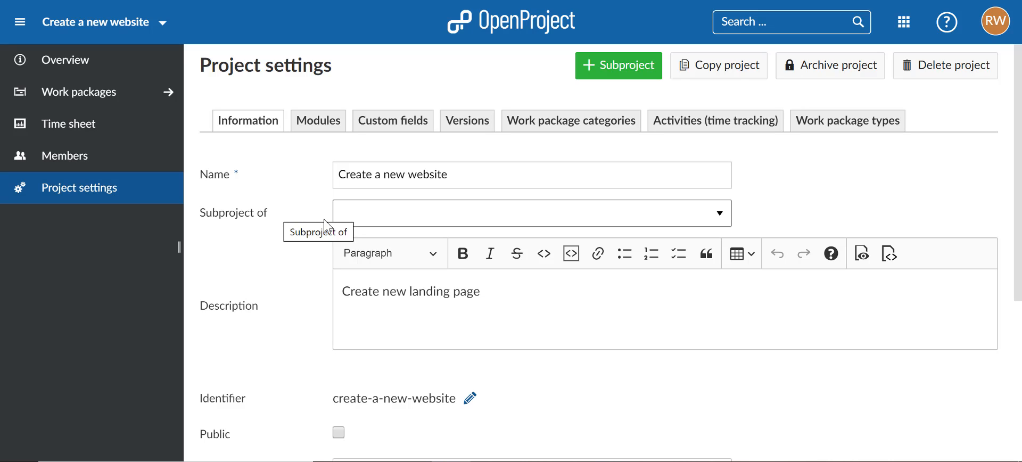
pyautogui.click(372, 216)
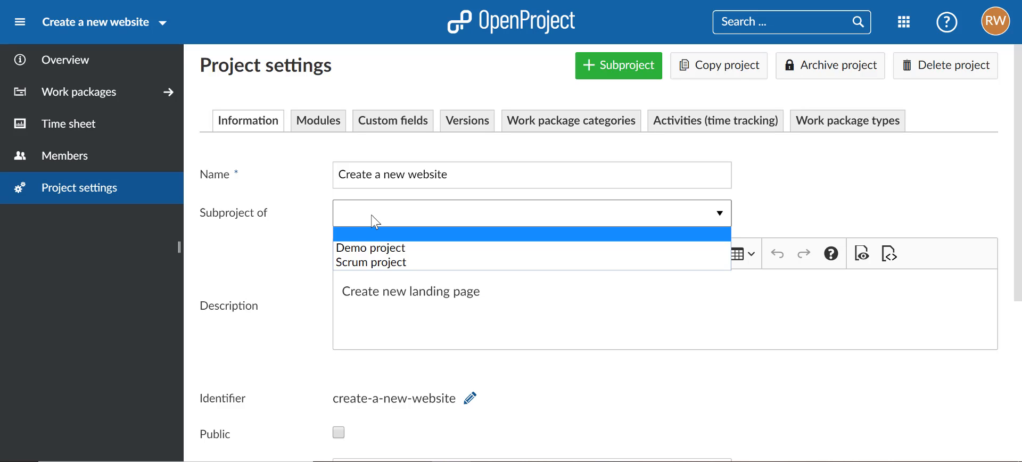
pyautogui.click(320, 236)
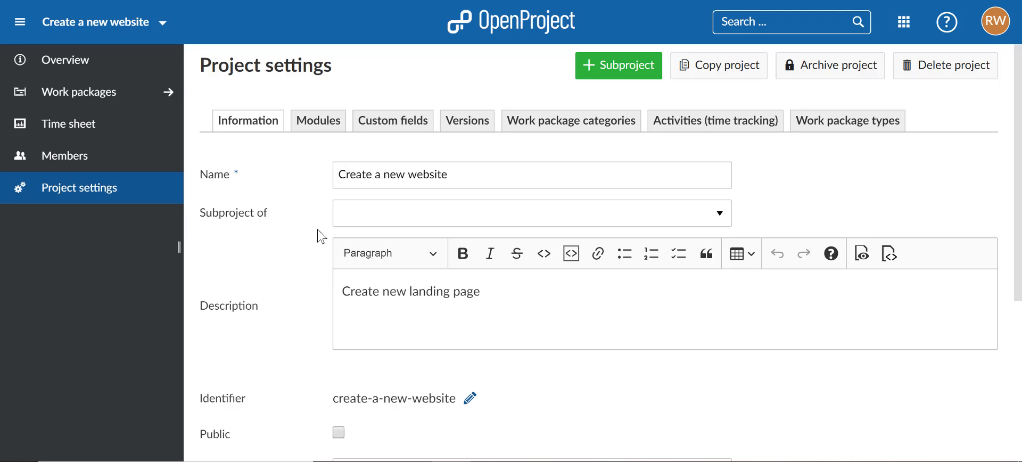
# Step: Enable the Budgets and Cost reports modules for the project and save the module settings
pyautogui.click(318, 128)
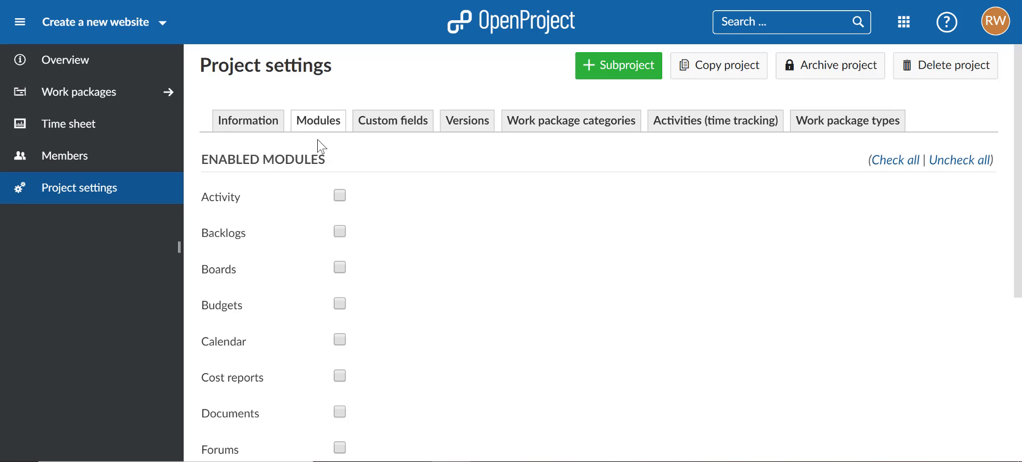
pyautogui.scroll(-3, 264, 243)
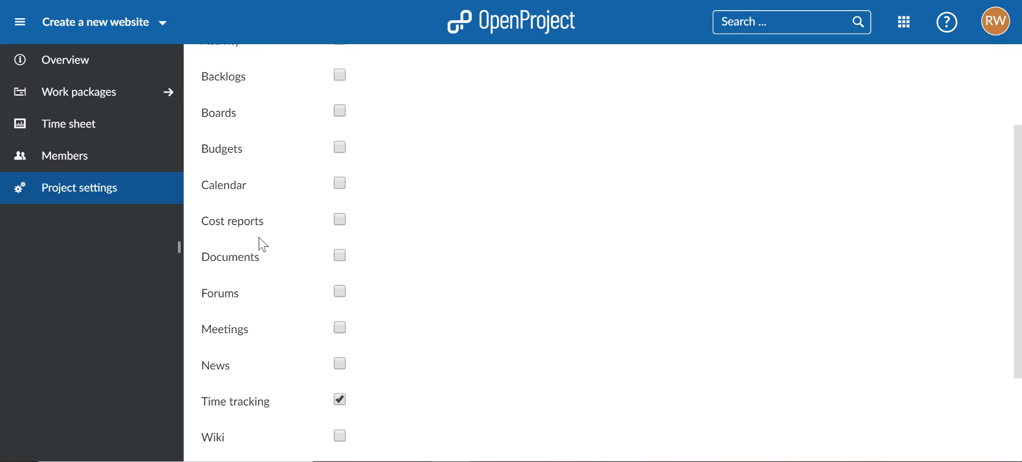
pyautogui.scroll(-2, 262, 243)
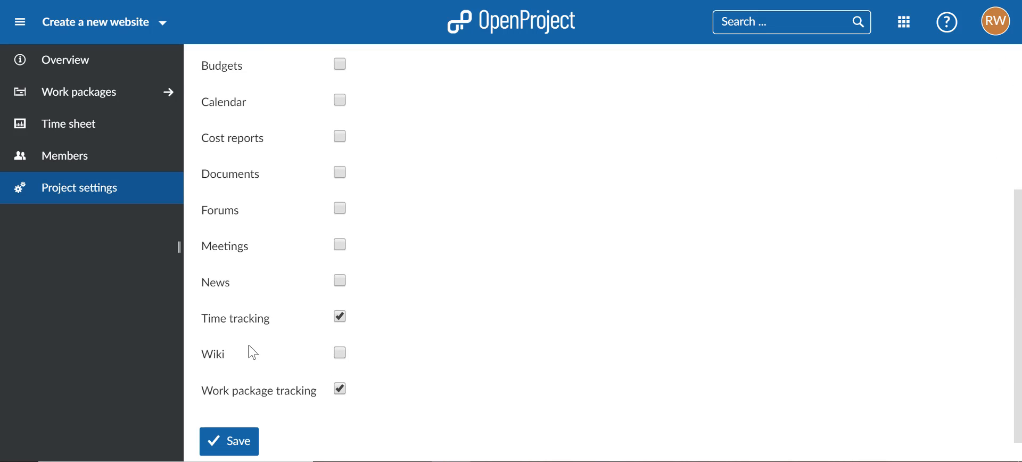
pyautogui.scroll(2, 255, 197)
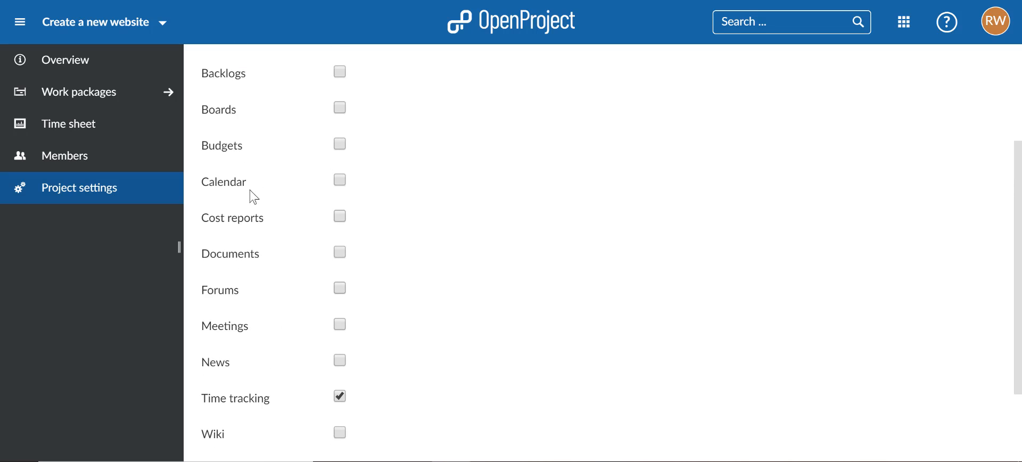
pyautogui.click(230, 158)
pyautogui.click(243, 225)
pyautogui.scroll(-3, 245, 329)
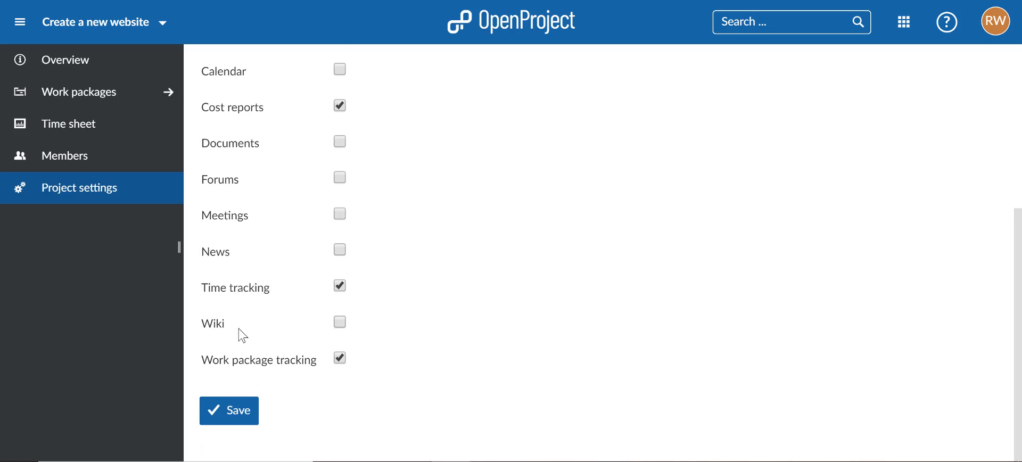
pyautogui.click(212, 421)
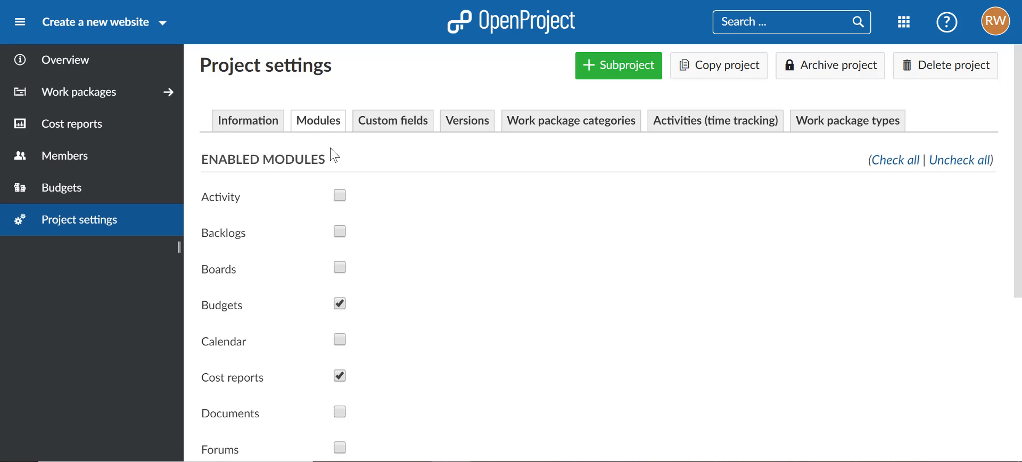
# Step: Add a Calendar widget above the project description on the project overview and widen it across both columns
pyautogui.click(175, 74)
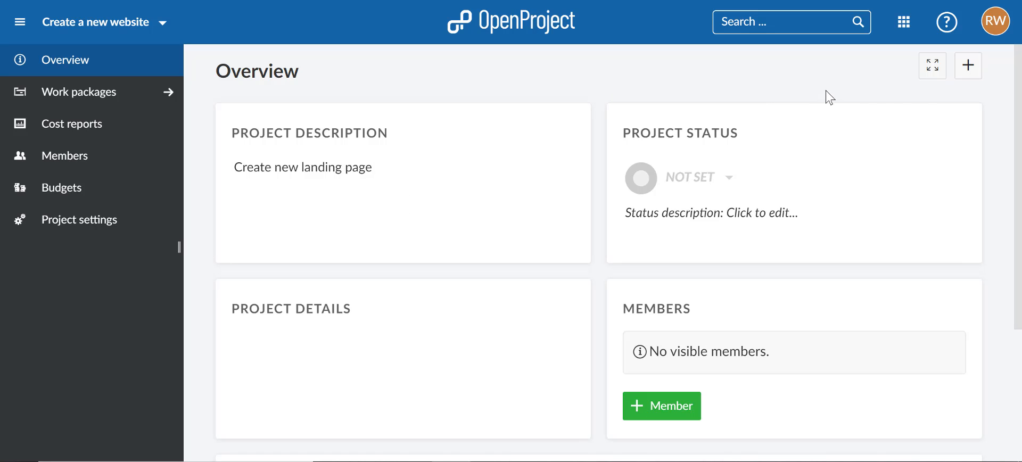
pyautogui.click(970, 69)
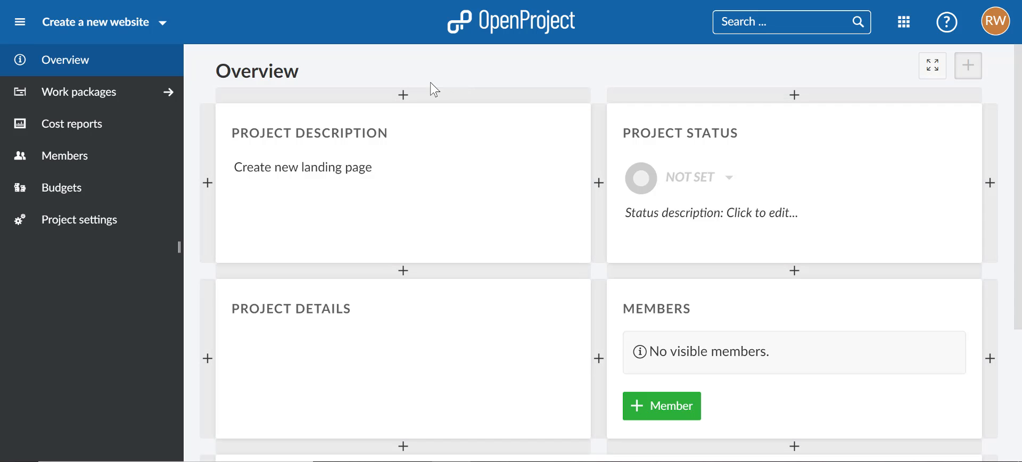
pyautogui.click(404, 97)
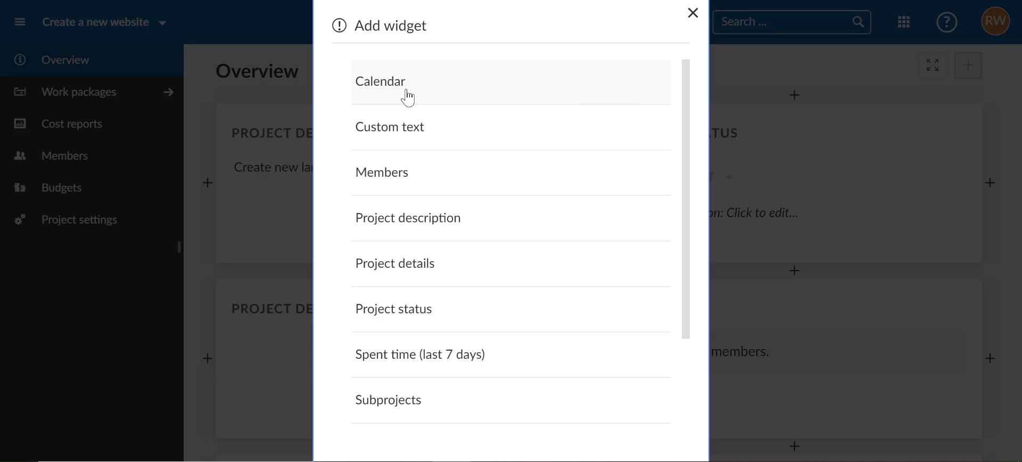
pyautogui.click(408, 98)
pyautogui.moveTo(573, 328); pyautogui.dragTo(736, 328)
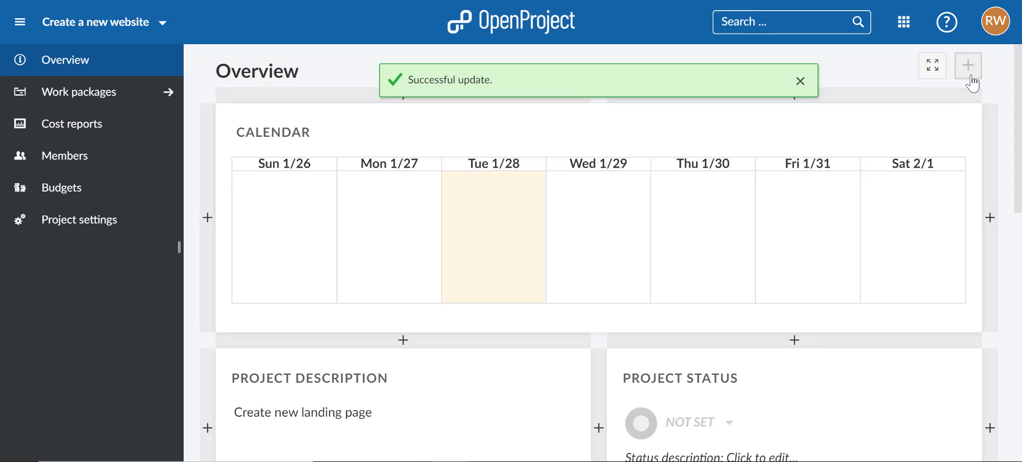
pyautogui.click(801, 81)
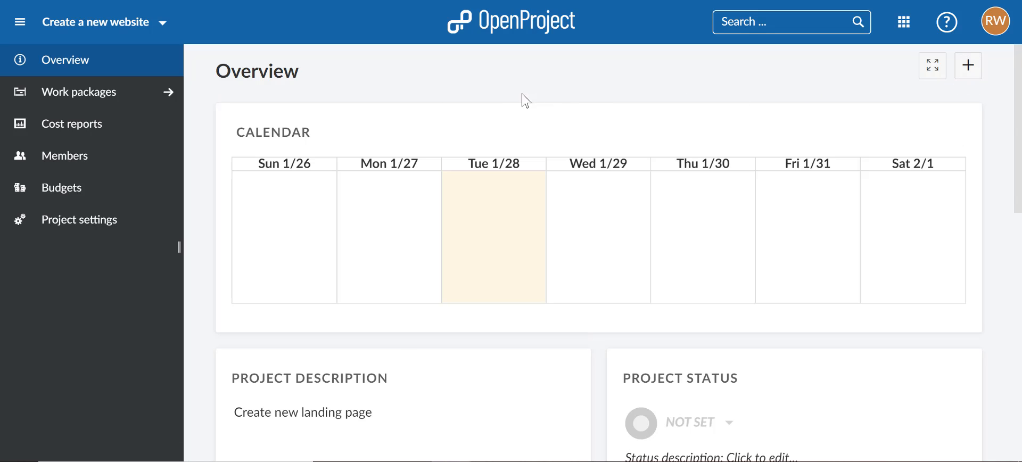
# Step: Set the project status on the overview to On track
pyautogui.moveTo(268, 99)
pyautogui.scroll(-2, 484, 90)
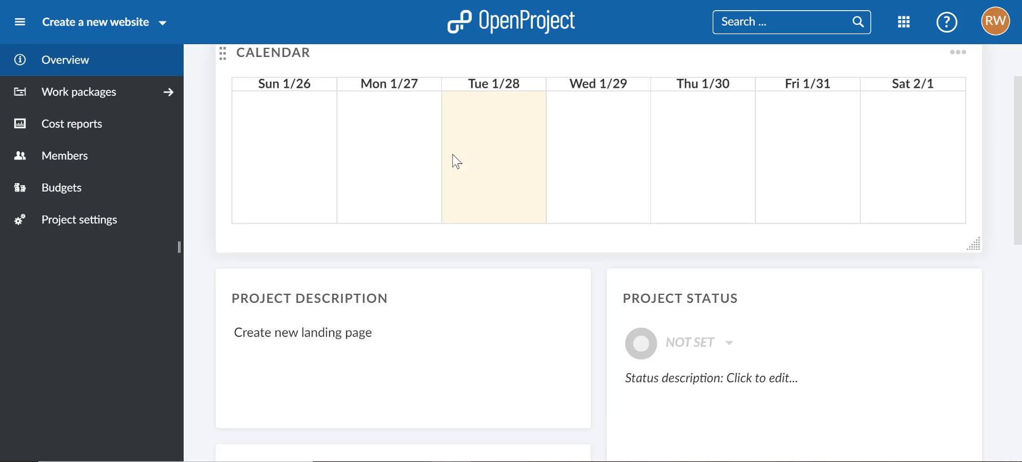
pyautogui.scroll(-2, 439, 285)
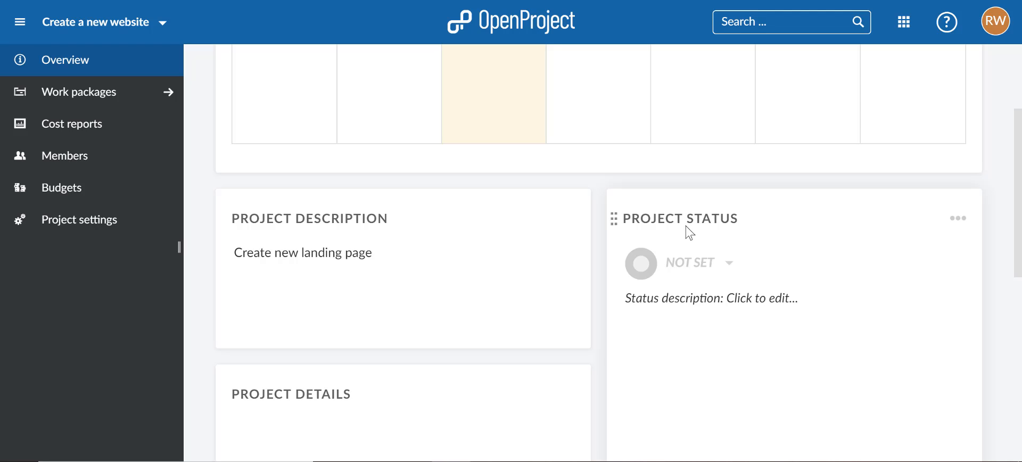
pyautogui.click(641, 263)
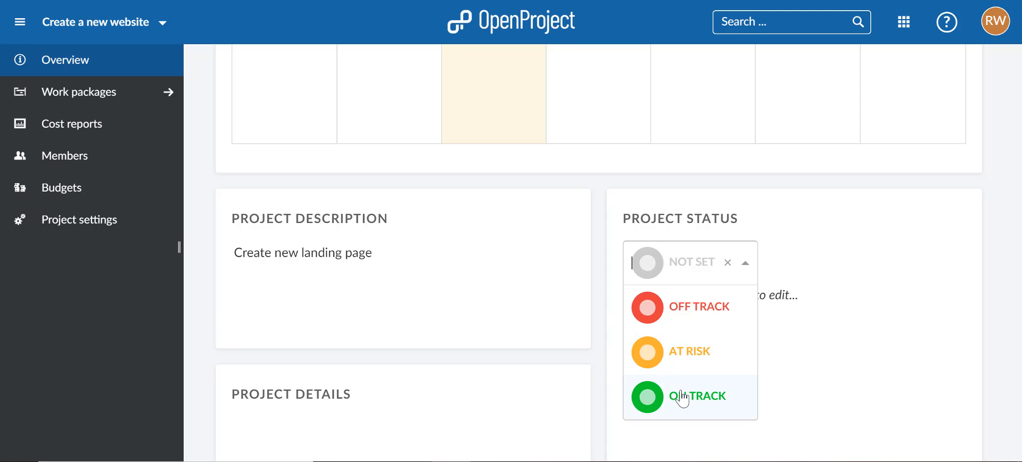
pyautogui.click(684, 399)
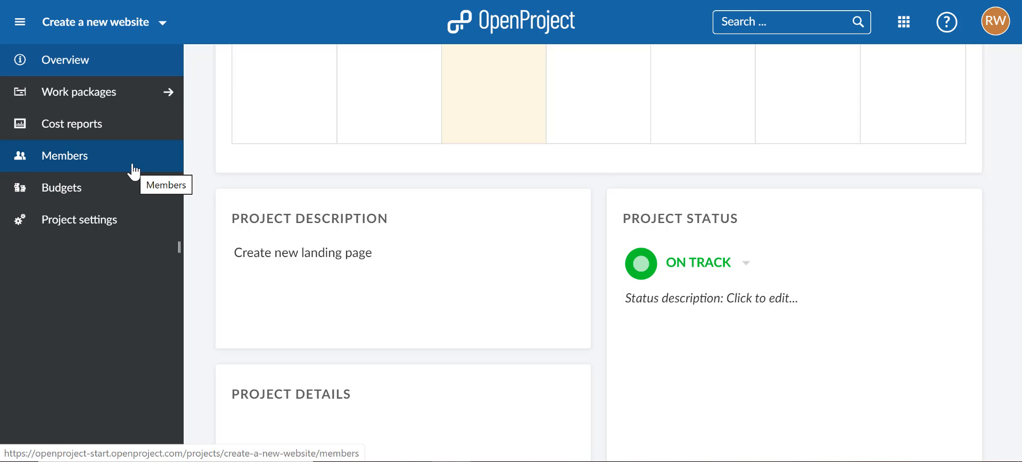
# Step: Start adding project members and select the existing user by full name together with the group EDV Team
pyautogui.click(62, 169)
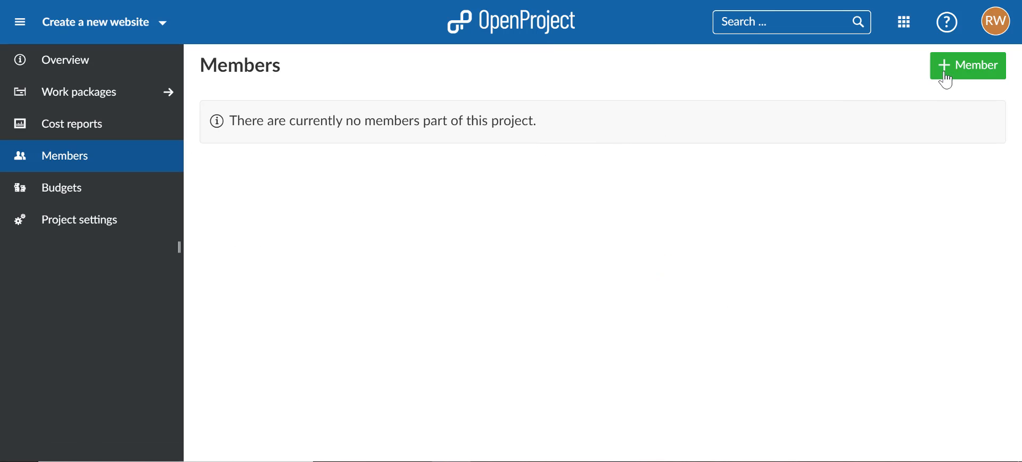
pyautogui.click(947, 77)
pyautogui.click(366, 139)
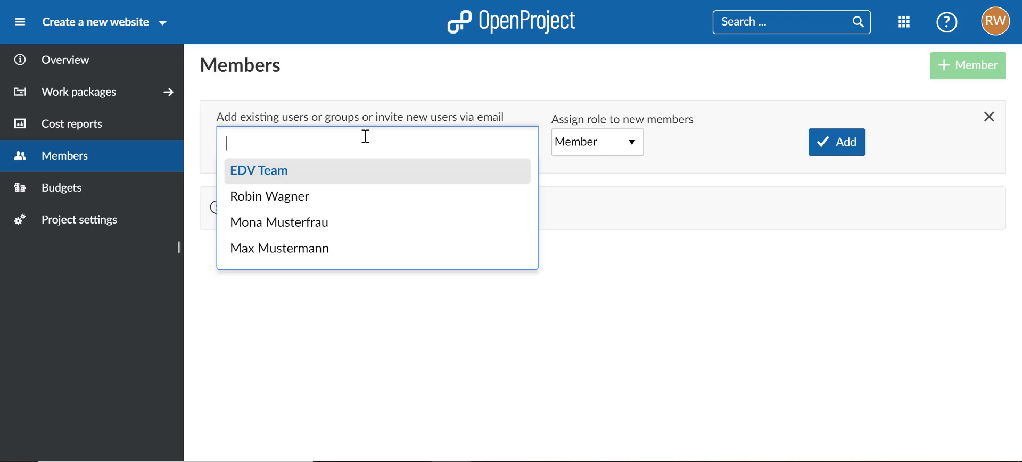
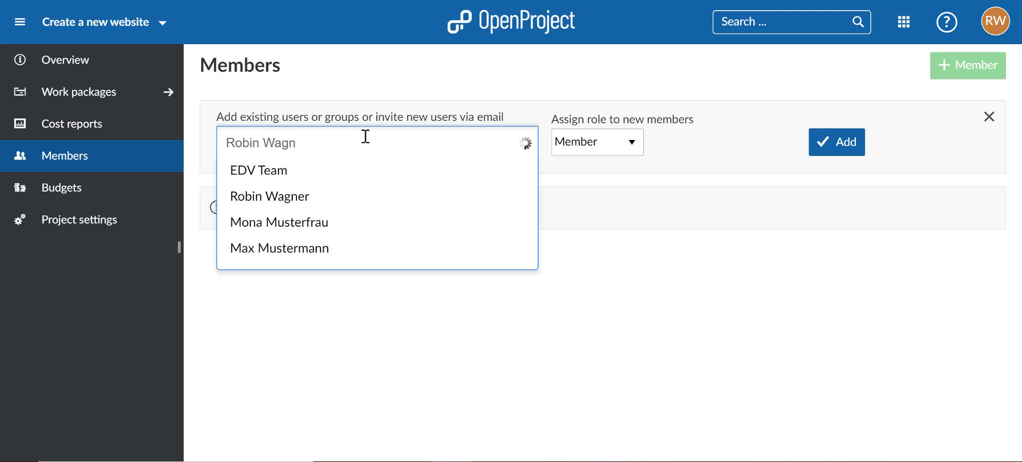
pyautogui.click(330, 171)
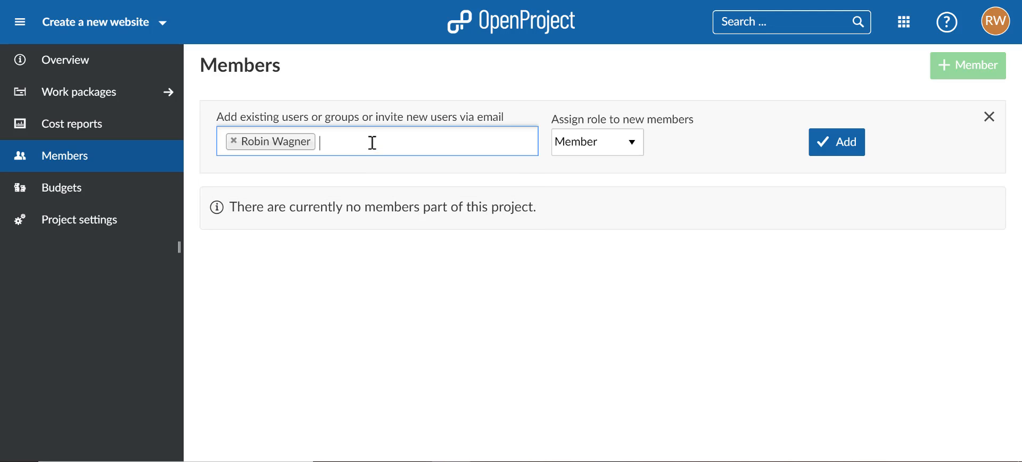
pyautogui.click(373, 142)
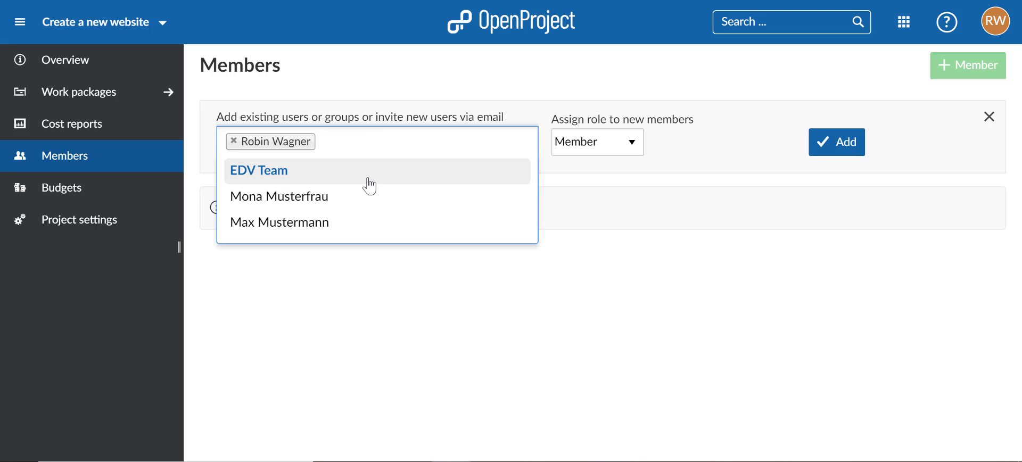
pyautogui.click(371, 186)
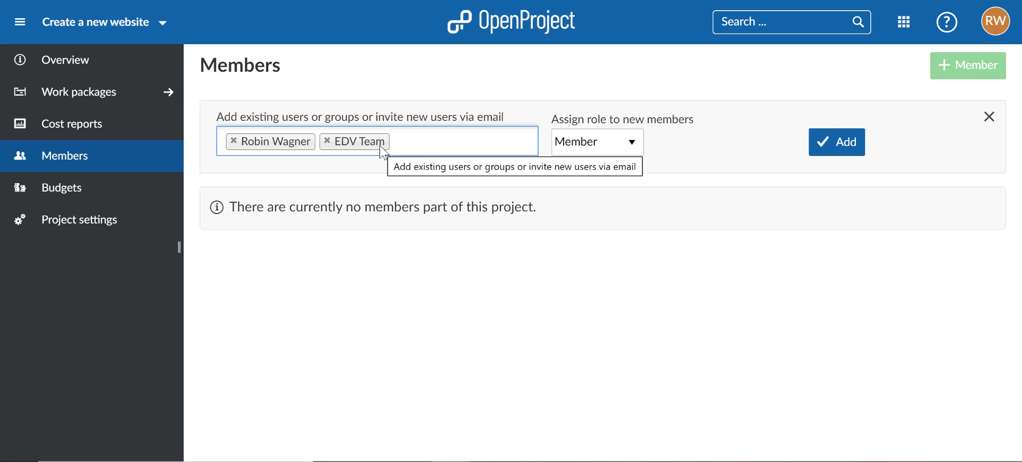
pyautogui.click(996, 21)
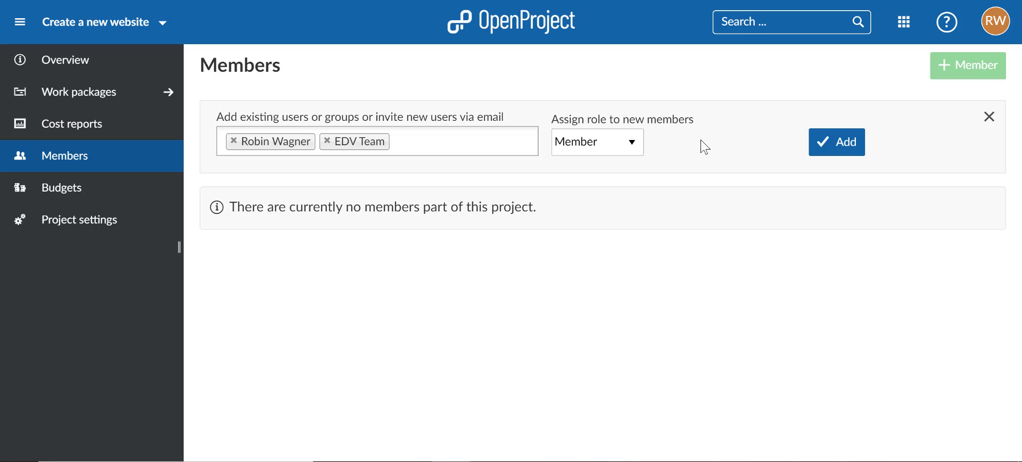
# Step: Try the roles Reader and Project admin for the selected new members
pyautogui.click(629, 147)
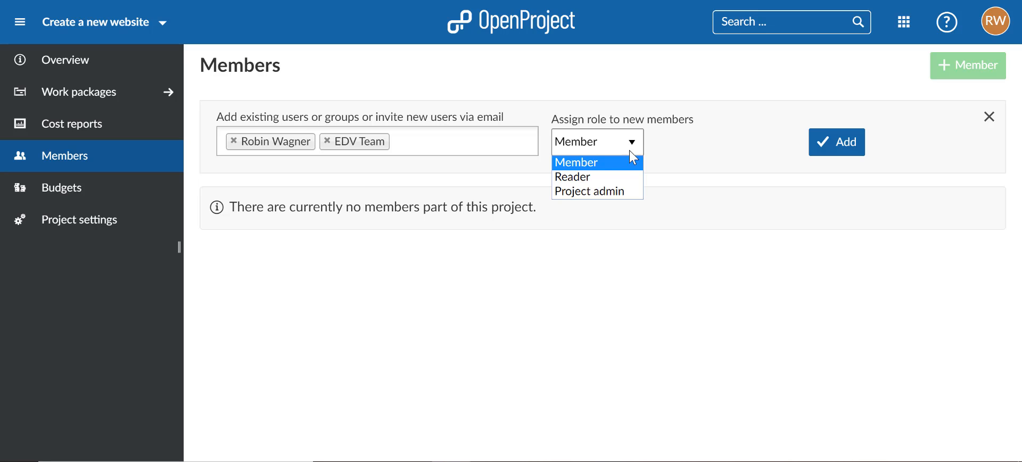
pyautogui.click(622, 177)
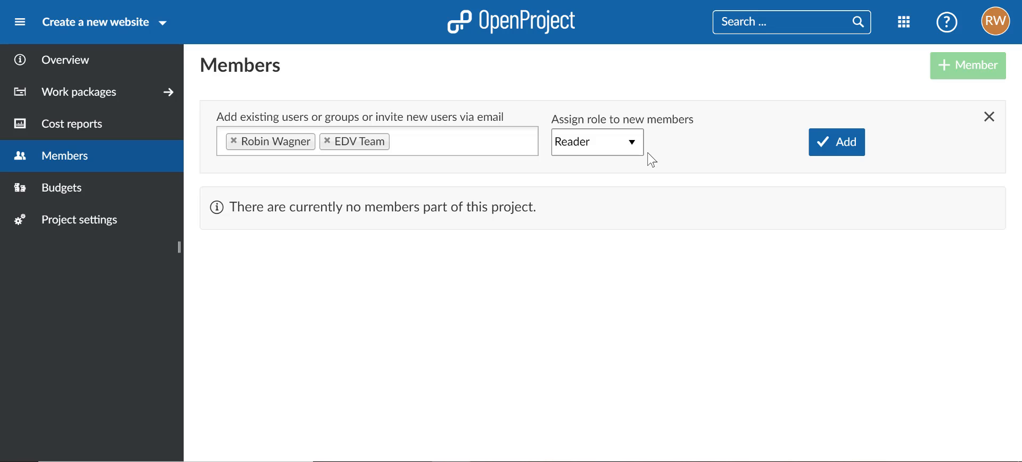
pyautogui.click(632, 147)
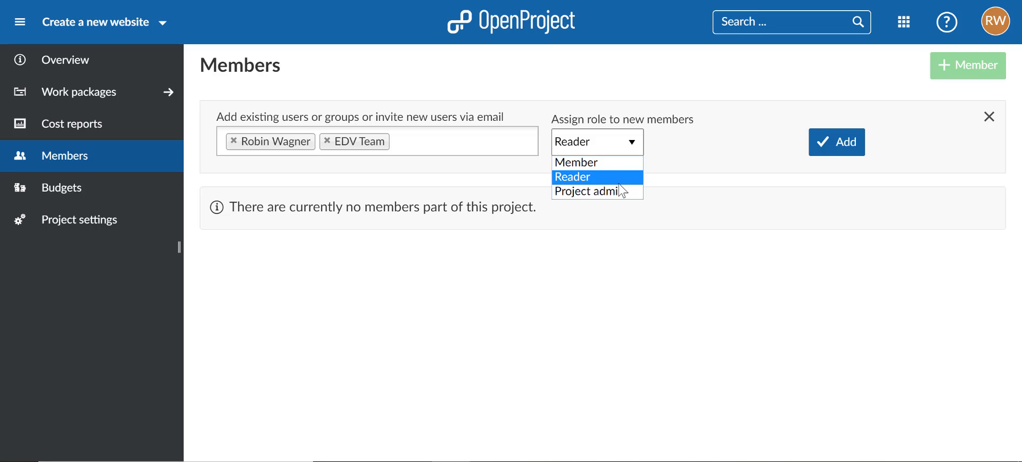
pyautogui.click(624, 193)
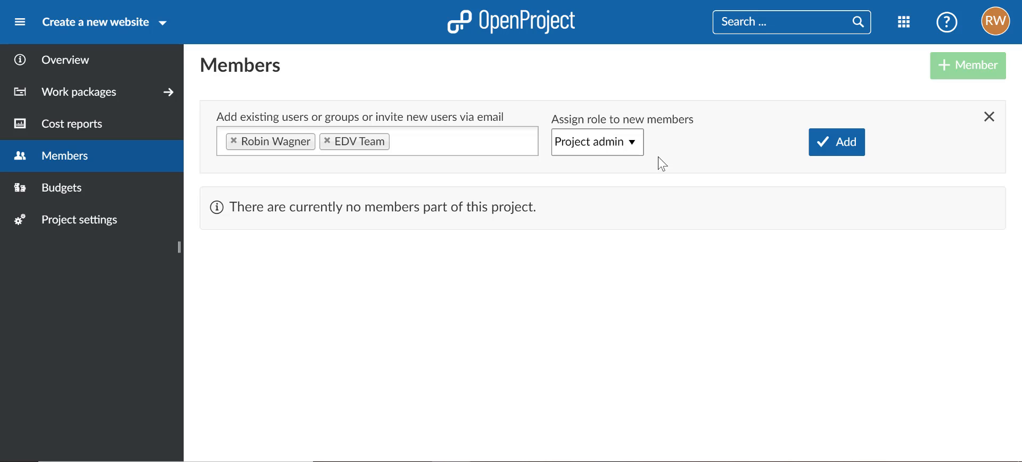
# Step: Assign the Member role to the selected user and group and add them to the project
pyautogui.click(631, 144)
pyautogui.click(624, 160)
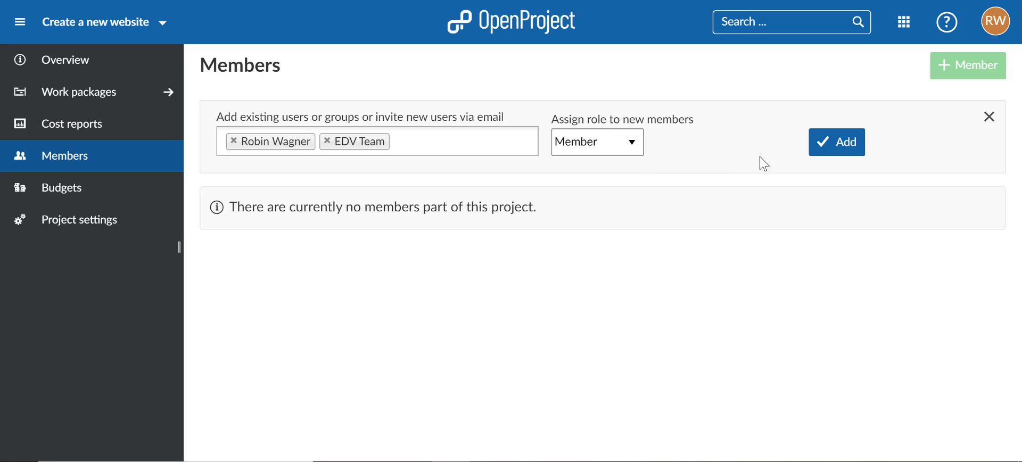
pyautogui.click(817, 152)
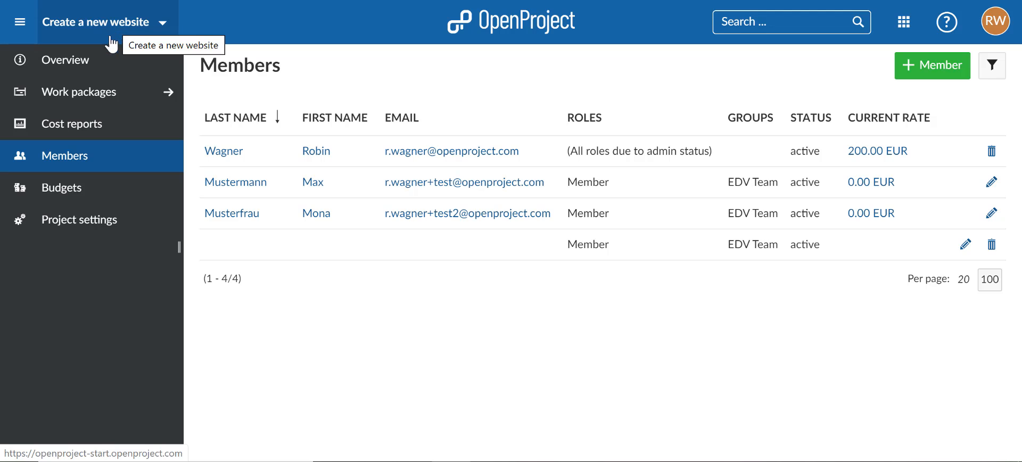
# Step: Go to the project's work packages and create a new task with the subject "Create prototype" in the list
pyautogui.click(85, 102)
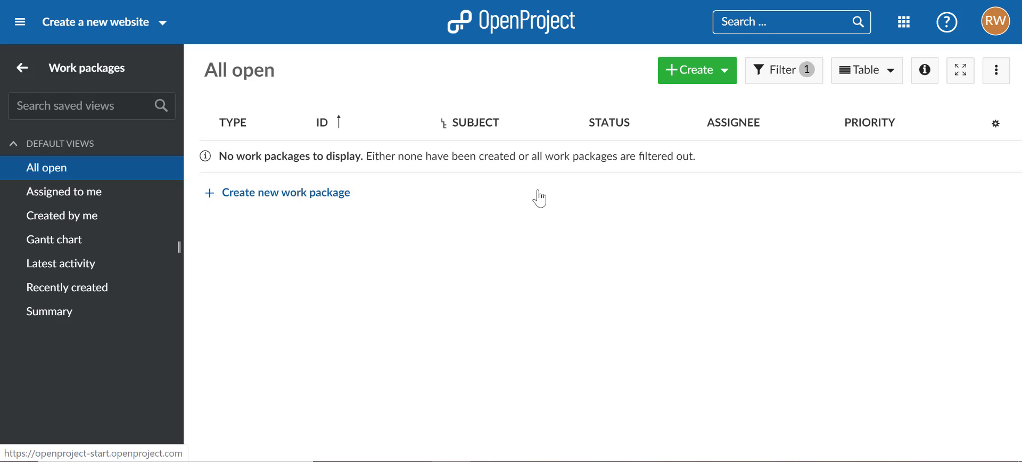
pyautogui.click(710, 75)
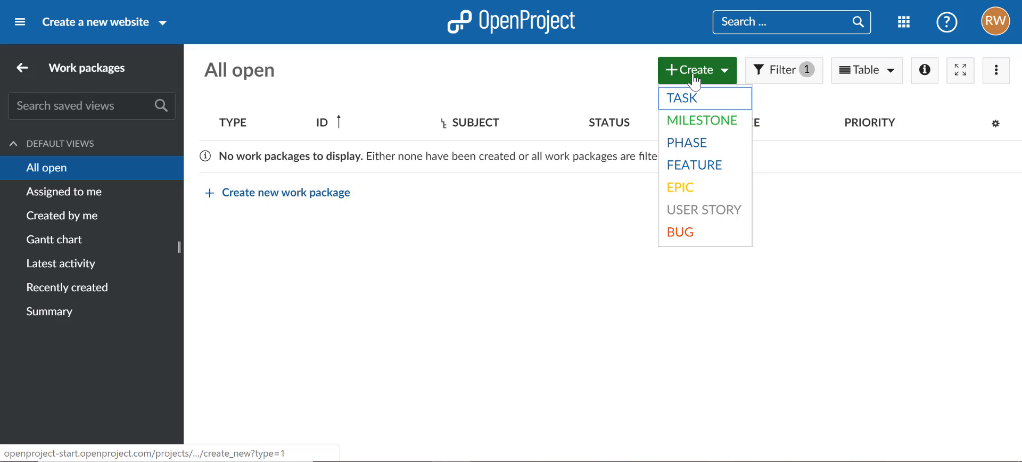
pyautogui.click(695, 80)
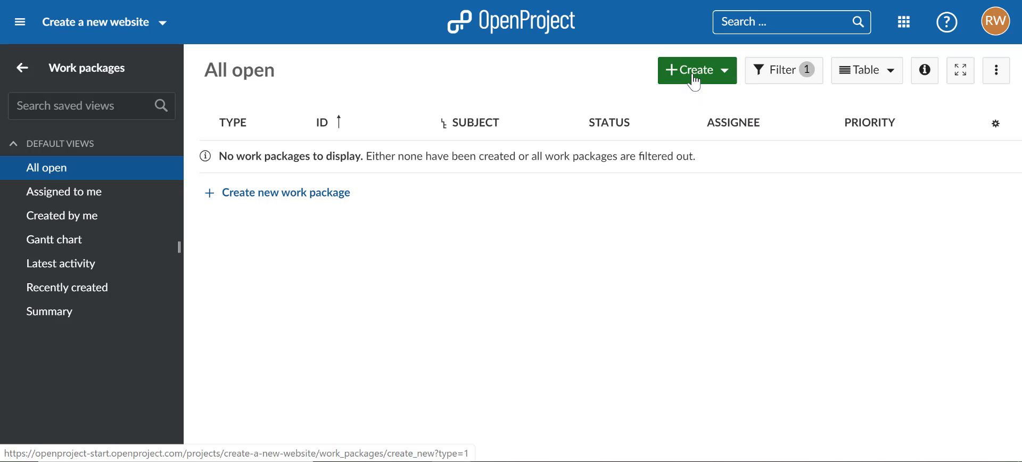
pyautogui.click(285, 198)
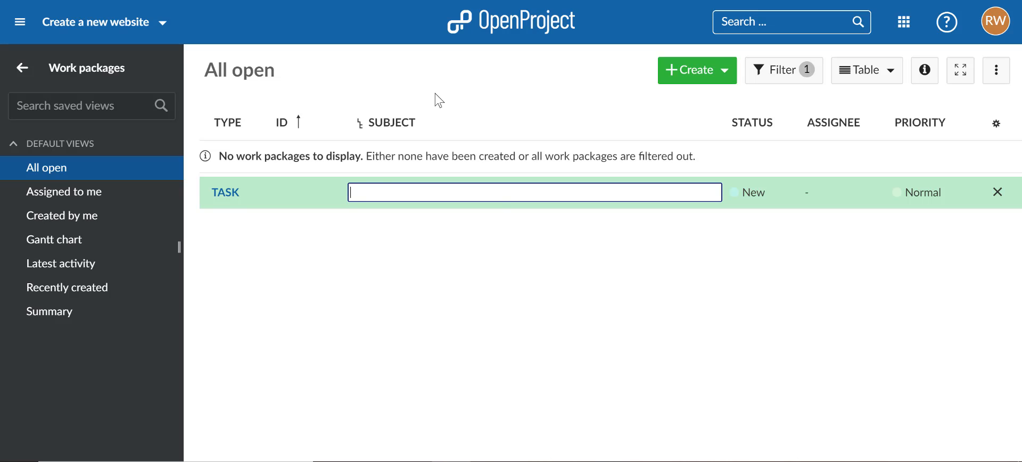
pyautogui.write('Create prototype')
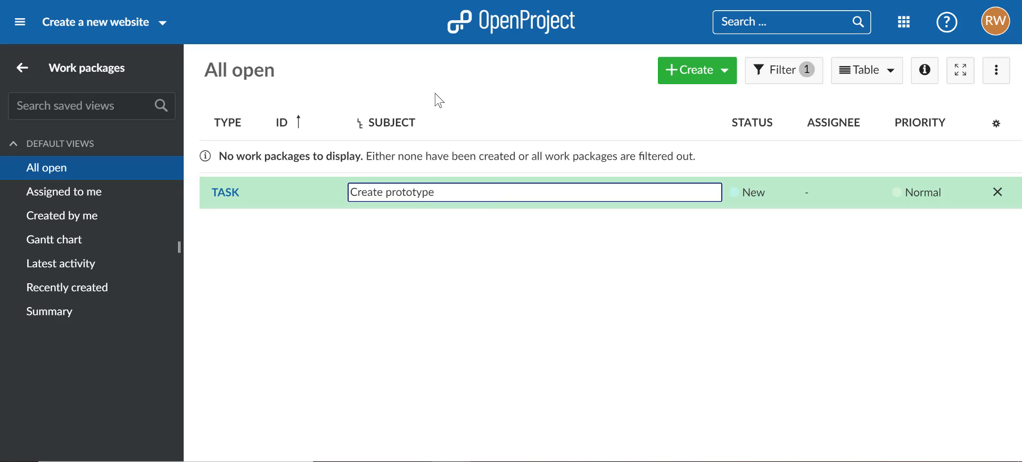
pyautogui.press('Return')
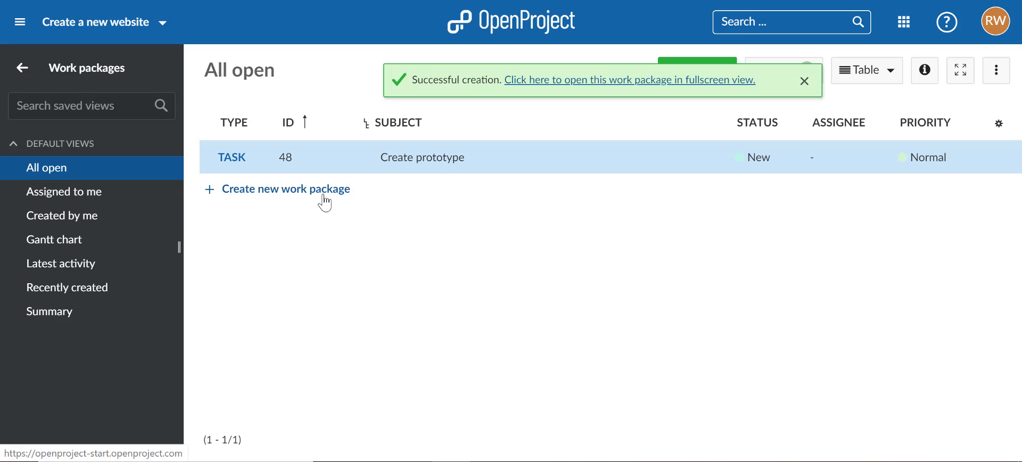
# Step: Add a second task with the subject "Implement website" to the work package list
pyautogui.click(325, 202)
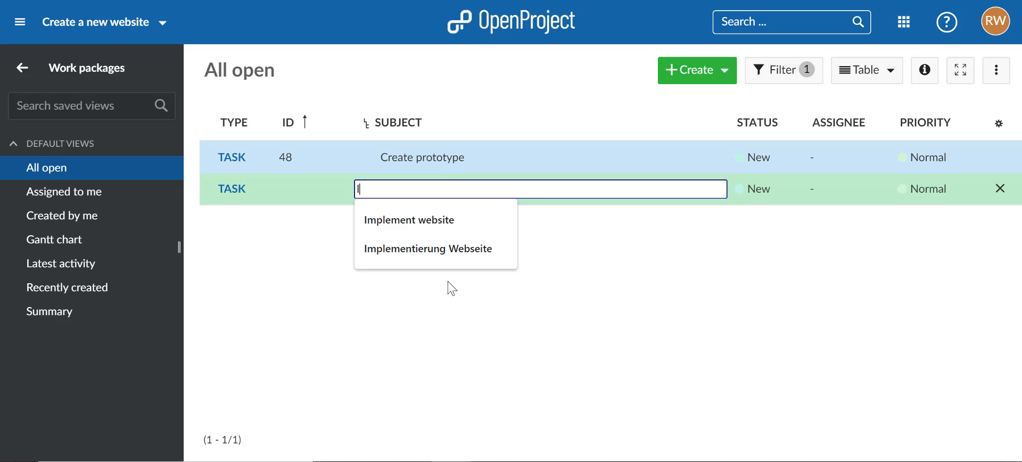
pyautogui.write('Implement web')
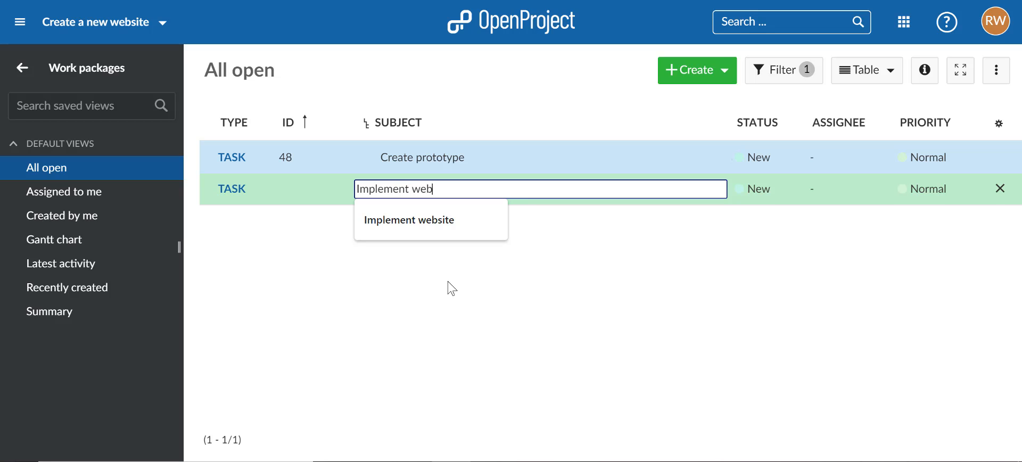
pyautogui.write('site')
pyautogui.press('Return')
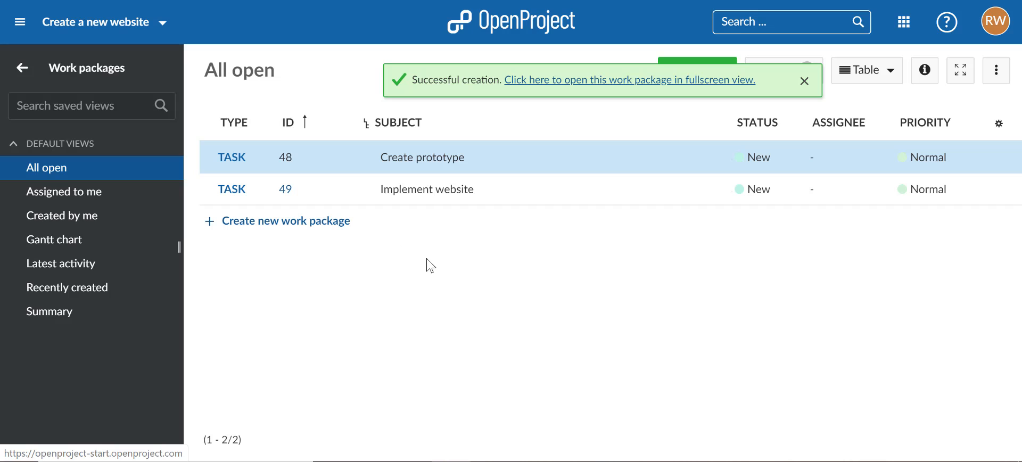
# Step: Add a third task with the subject "Publish website" to the work package list
pyautogui.press('Return')
pyautogui.write('Pu')
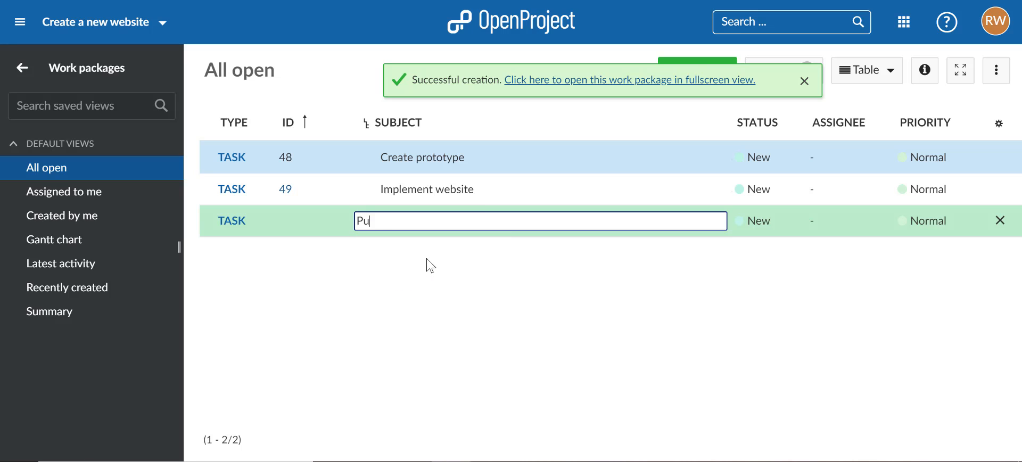
pyautogui.write('blish website')
pyautogui.press('Return')
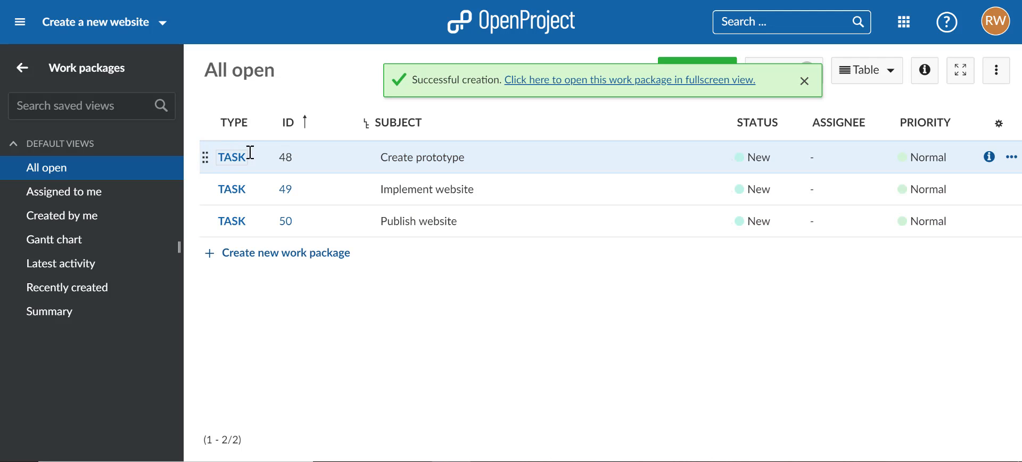
# Step: Change the type of the Create prototype work package to Phase
pyautogui.click(232, 159)
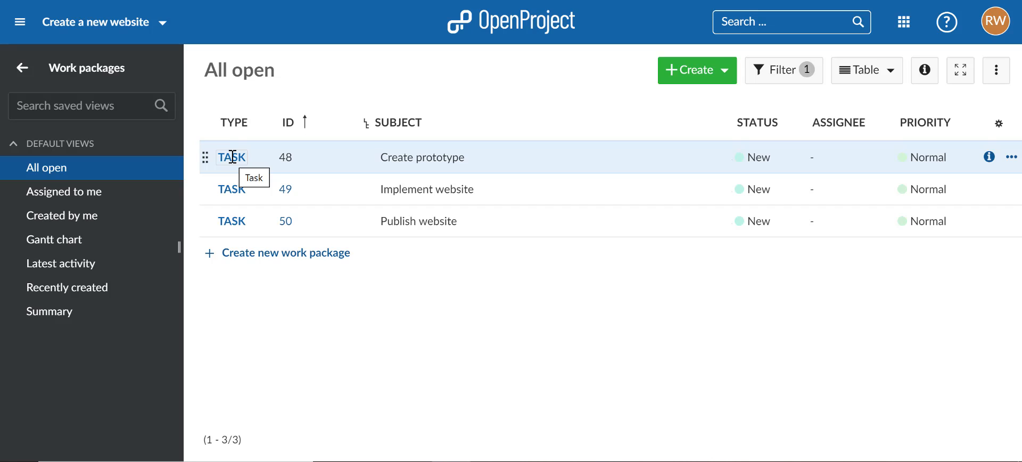
pyautogui.click(233, 157)
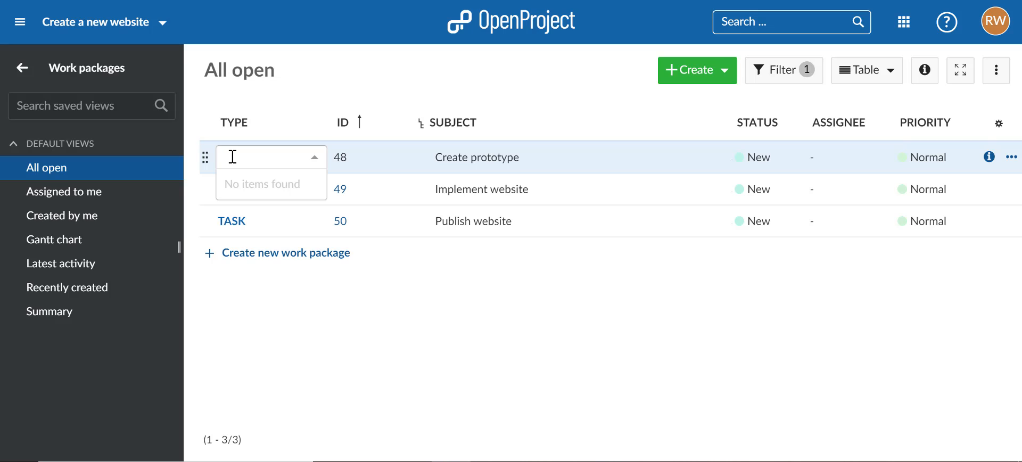
pyautogui.click(234, 223)
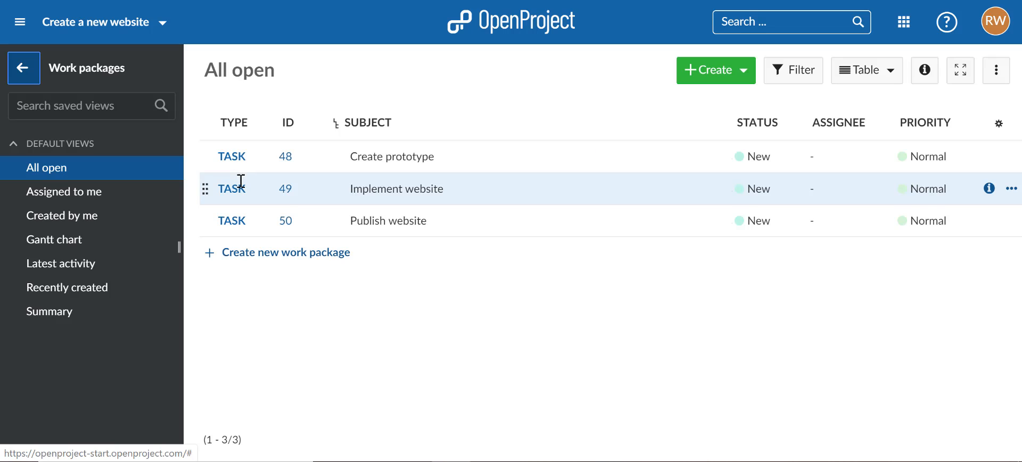
pyautogui.click(241, 156)
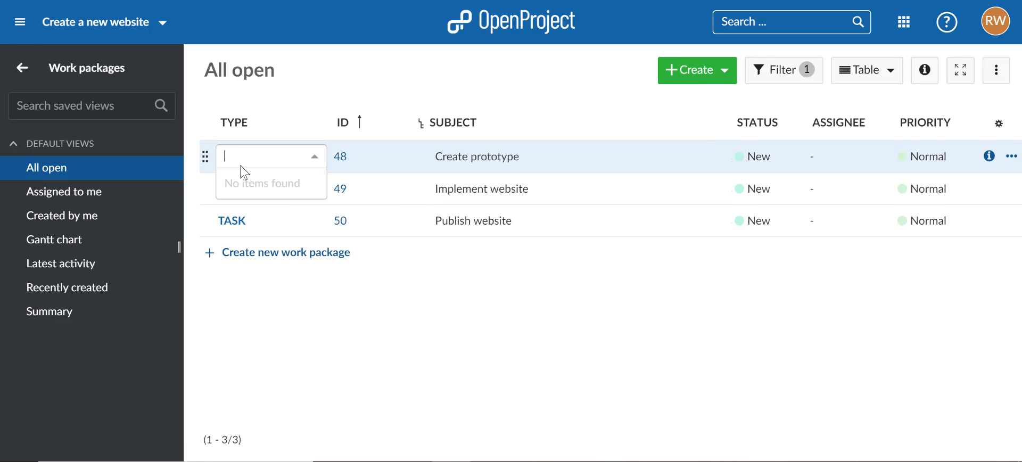
pyautogui.click(240, 243)
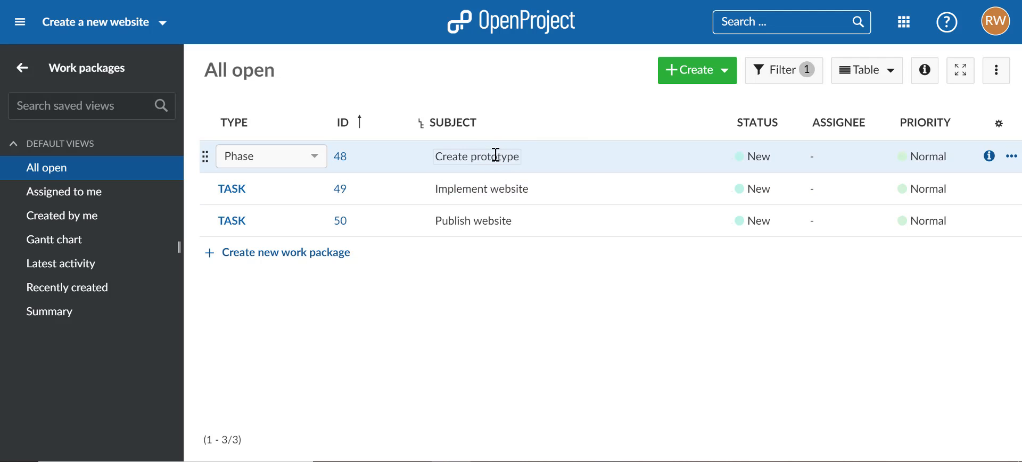
# Step: Change the type of Implement website to Phase and the type of Publish website to Milestone
pyautogui.click(242, 186)
pyautogui.press('Escape')
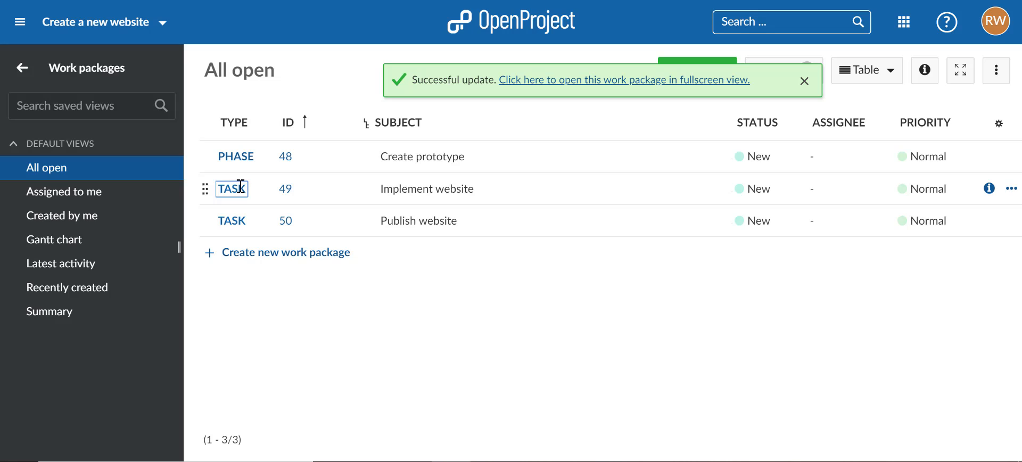
pyautogui.click(240, 186)
pyautogui.click(250, 275)
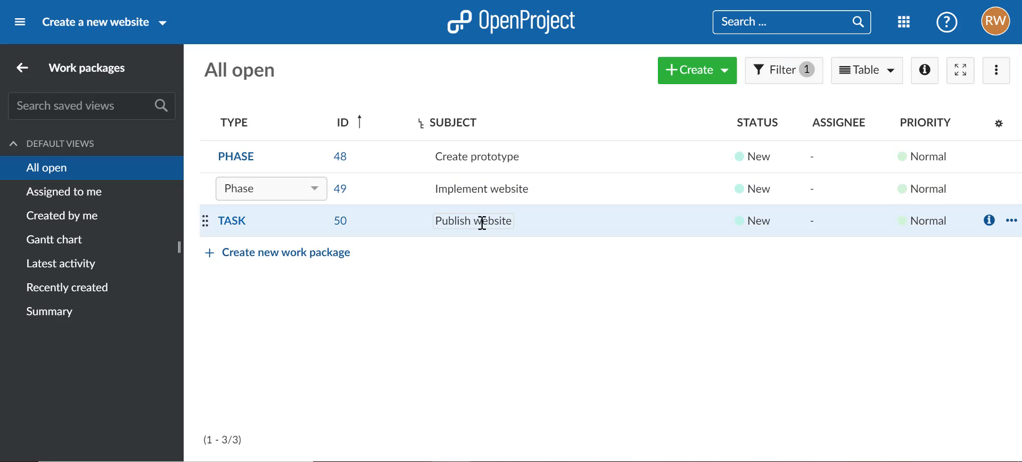
pyautogui.click(234, 218)
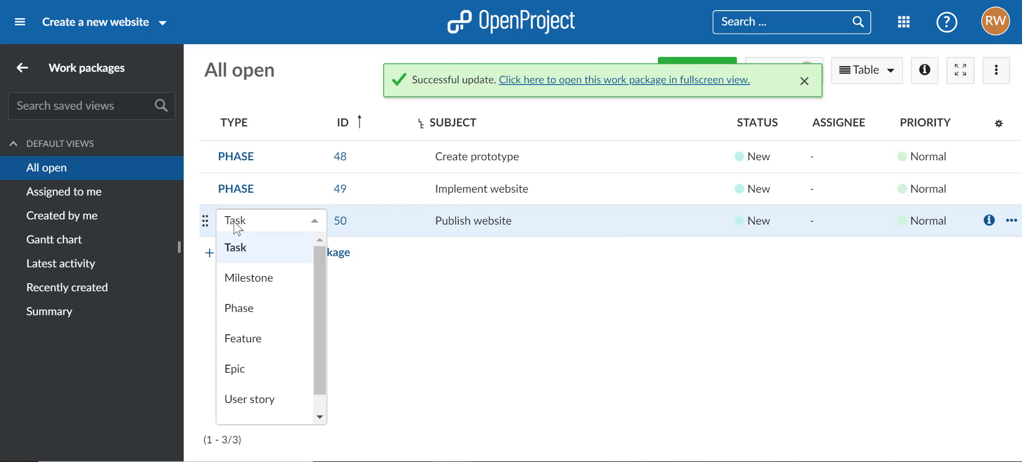
pyautogui.click(256, 281)
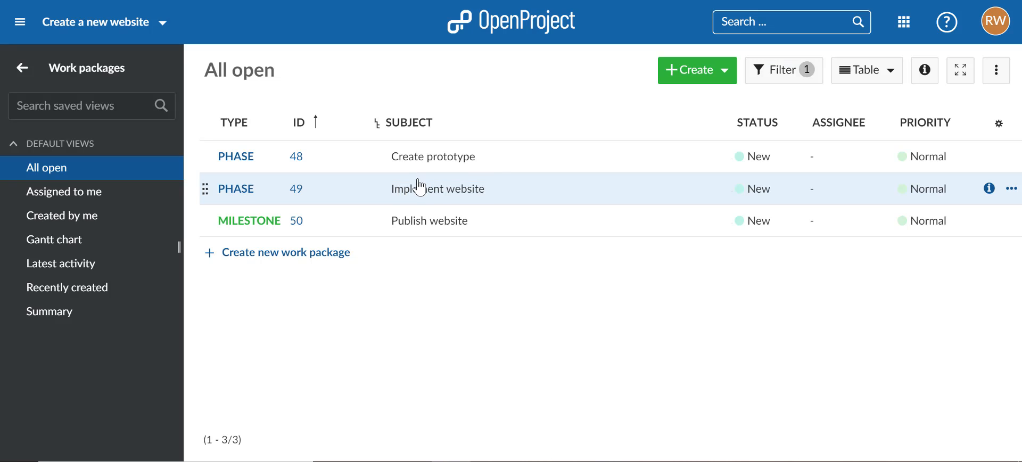
# Step: Create and save a child task with the subject "Create design" under the Implement website phase, and close its details
pyautogui.click(517, 187)
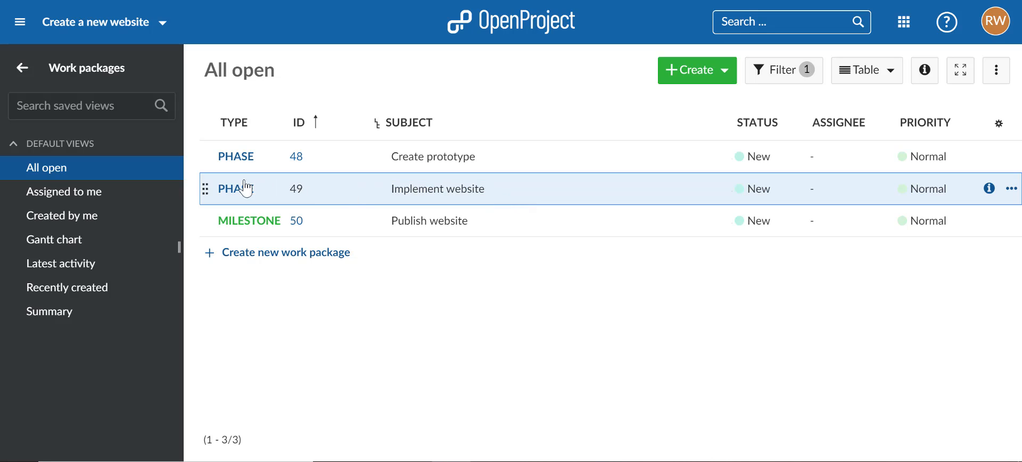
pyautogui.click(1011, 189)
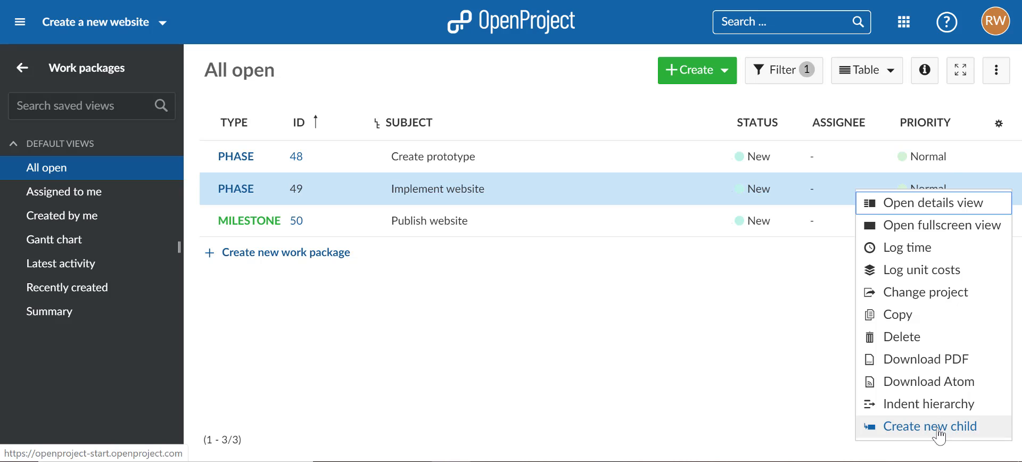
pyautogui.click(939, 434)
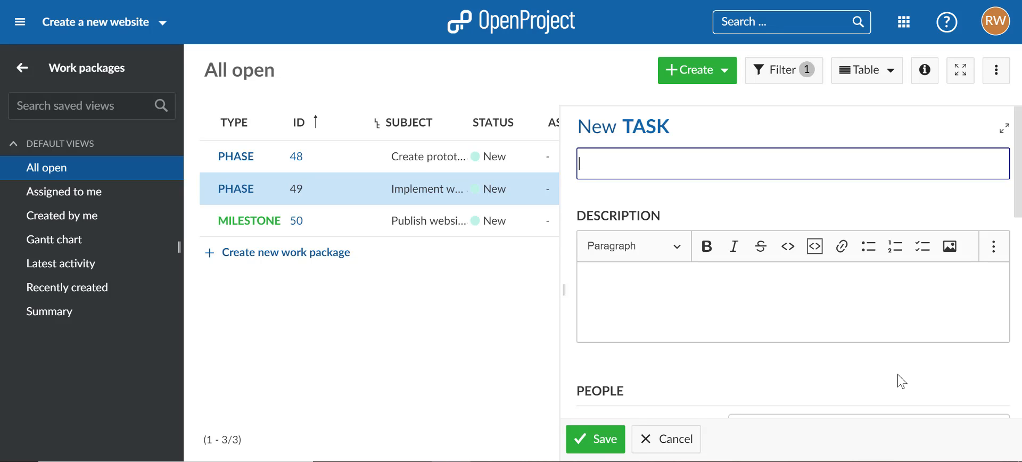
pyautogui.write('Create design')
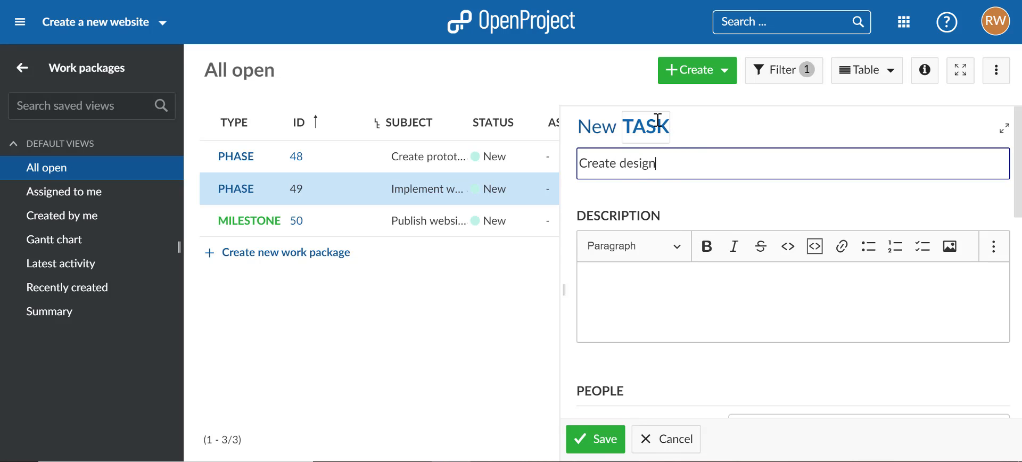
pyautogui.click(589, 440)
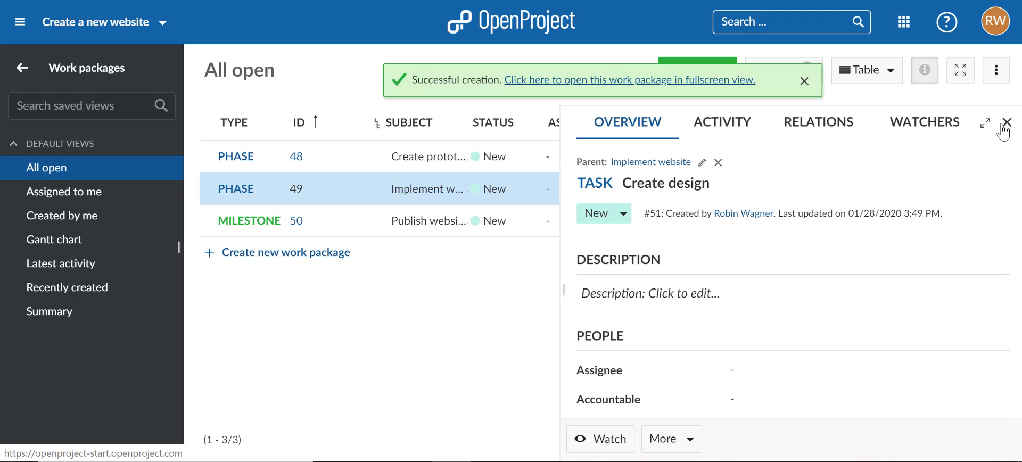
pyautogui.click(1005, 126)
# Step: Add a second child task, "Technical implementation", under Implement website, and collapse and re-expand the phase's children
pyautogui.click(1011, 190)
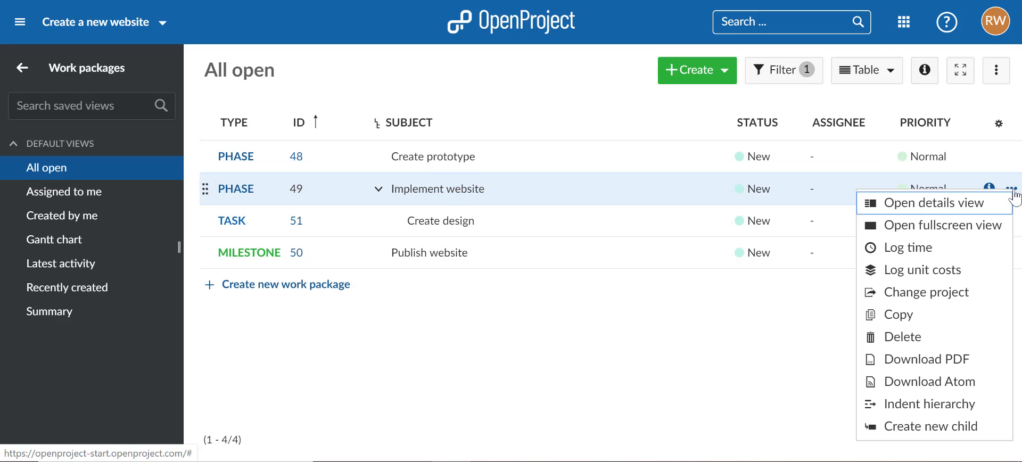
pyautogui.click(952, 428)
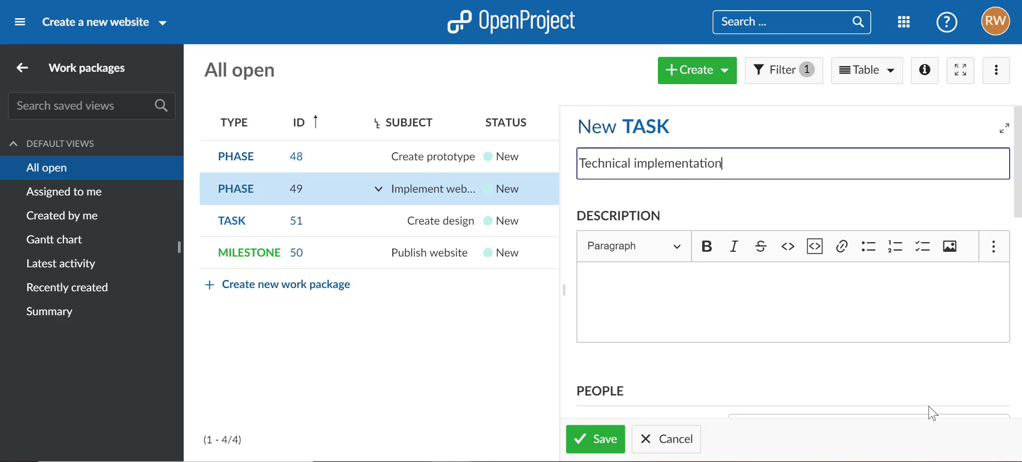
pyautogui.click(592, 443)
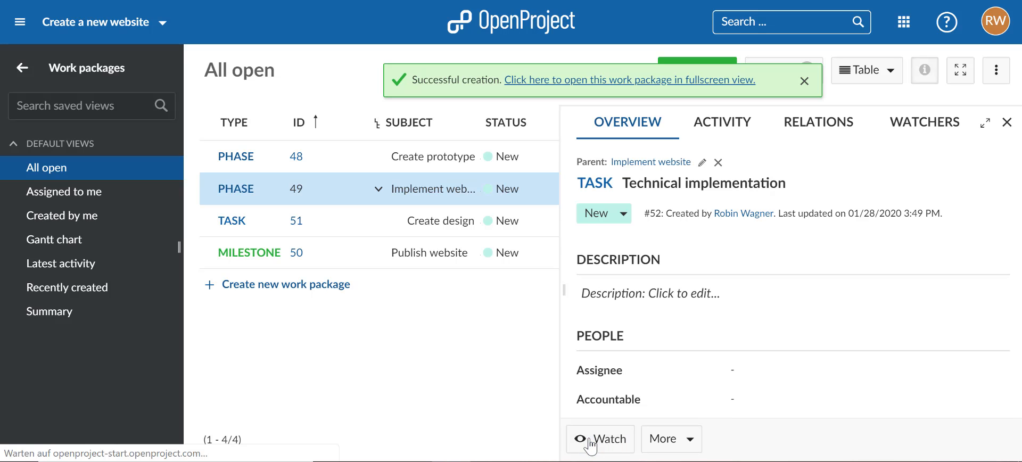
pyautogui.click(1013, 127)
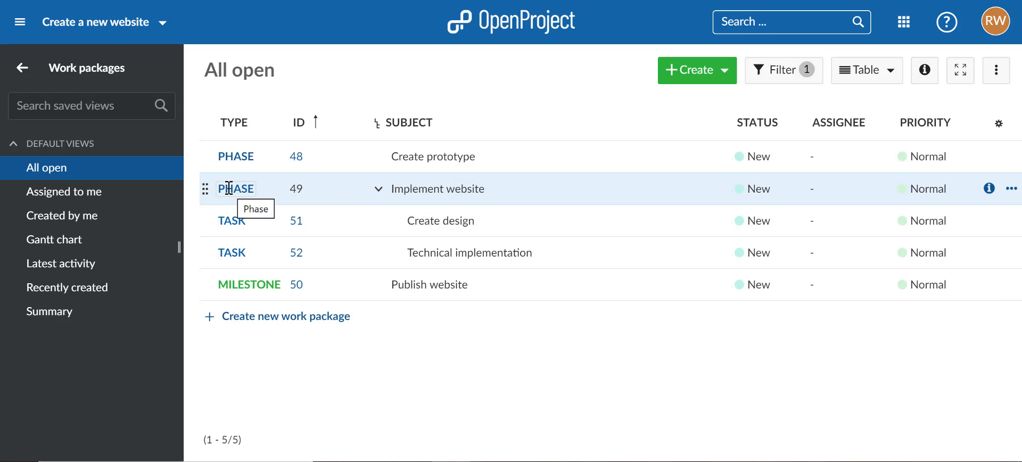
pyautogui.click(379, 190)
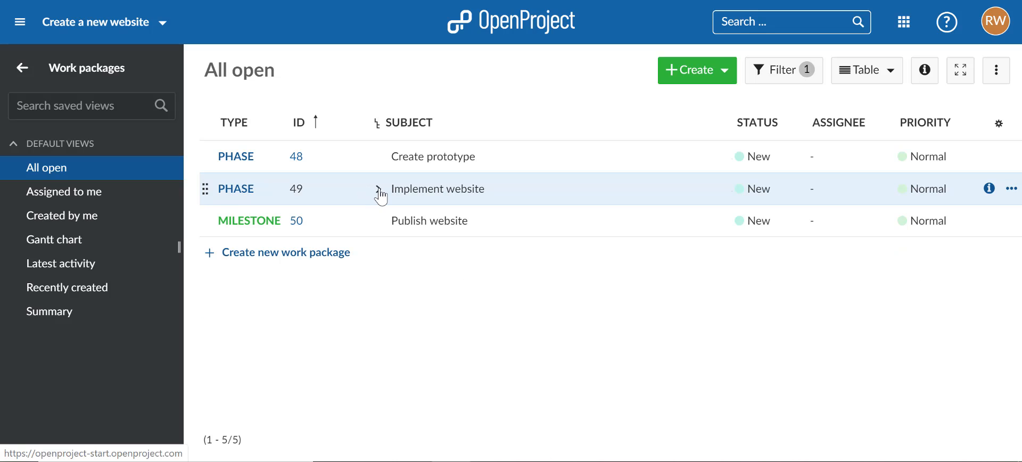
pyautogui.click(380, 192)
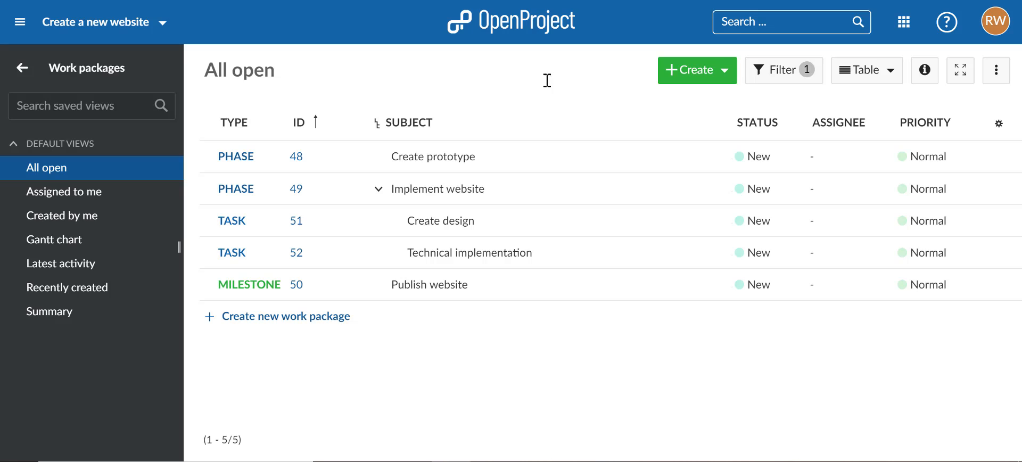
# Step: Switch the work packages to the Gantt view, widen the chart and schedule the Create prototype phase on 01/29/2020
pyautogui.click(880, 79)
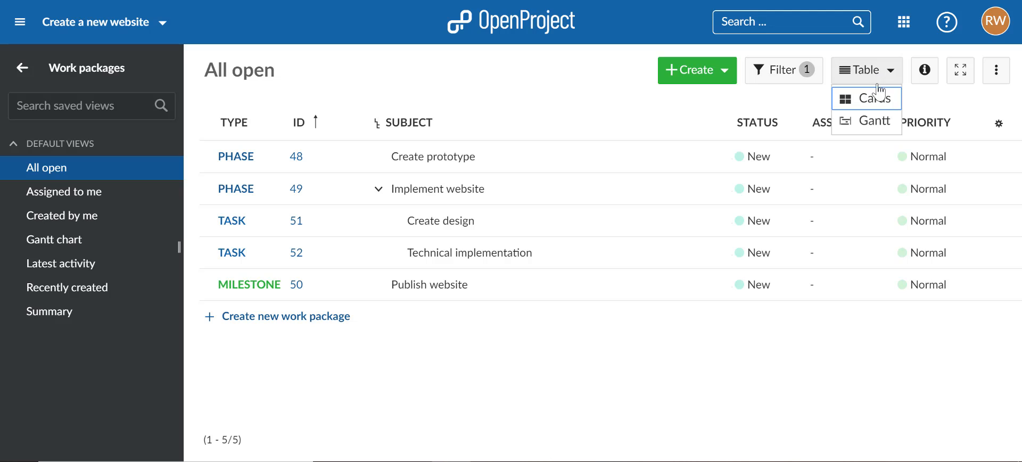
pyautogui.click(877, 122)
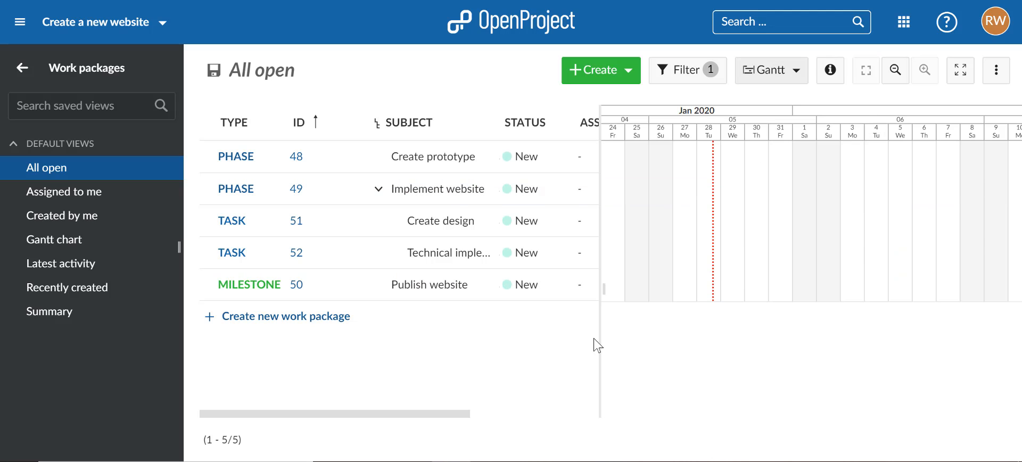
pyautogui.moveTo(600, 340); pyautogui.dragTo(504, 341)
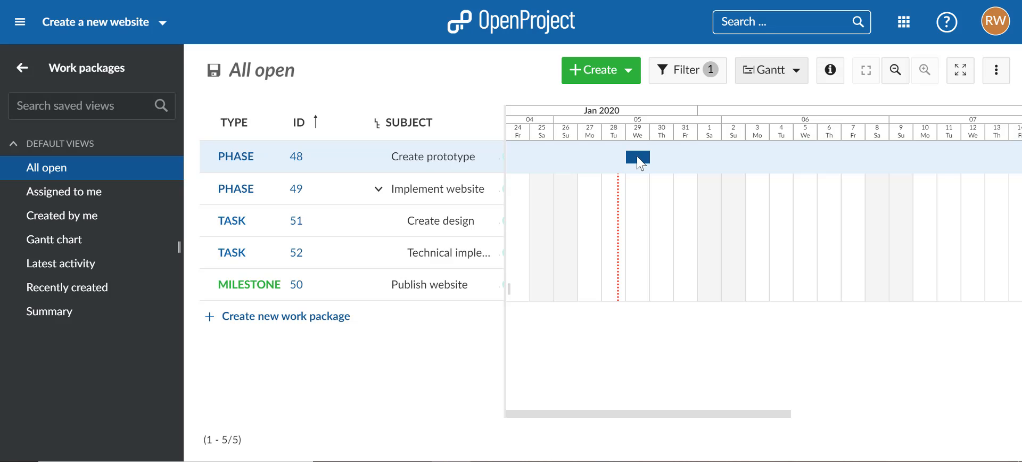
pyautogui.click(638, 158)
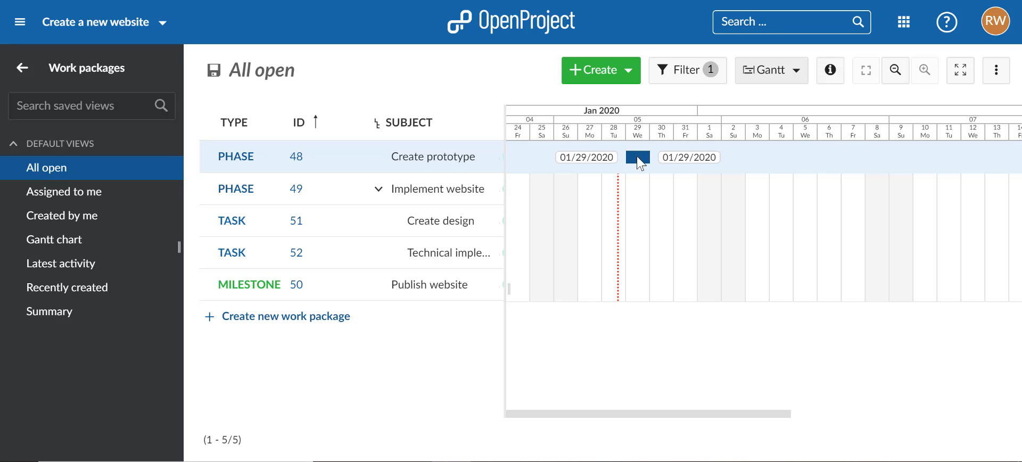
# Step: Extend the Create prototype phase to 02/05/2020 in the Gantt chart and schedule the Create design task from 02/06/2020 to 02/12/2020
pyautogui.moveTo(648, 157); pyautogui.dragTo(802, 157)
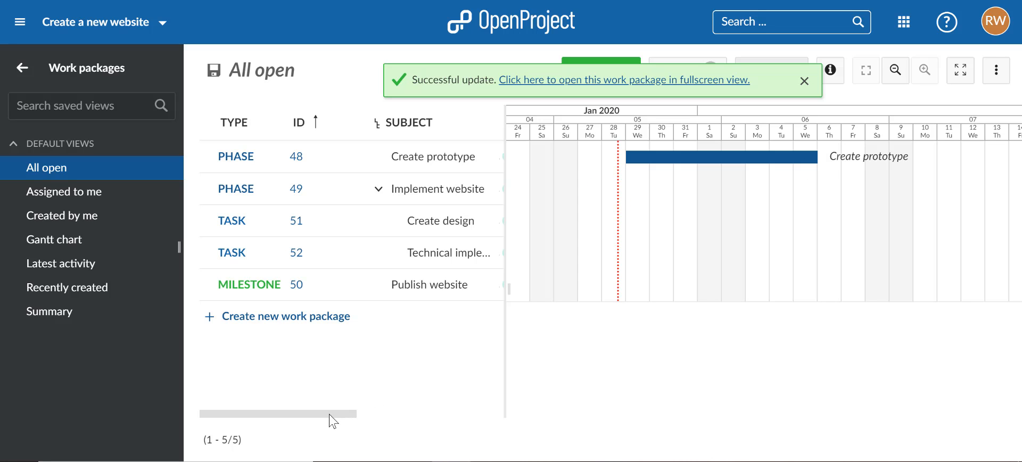
pyautogui.moveTo(330, 415); pyautogui.dragTo(276, 419)
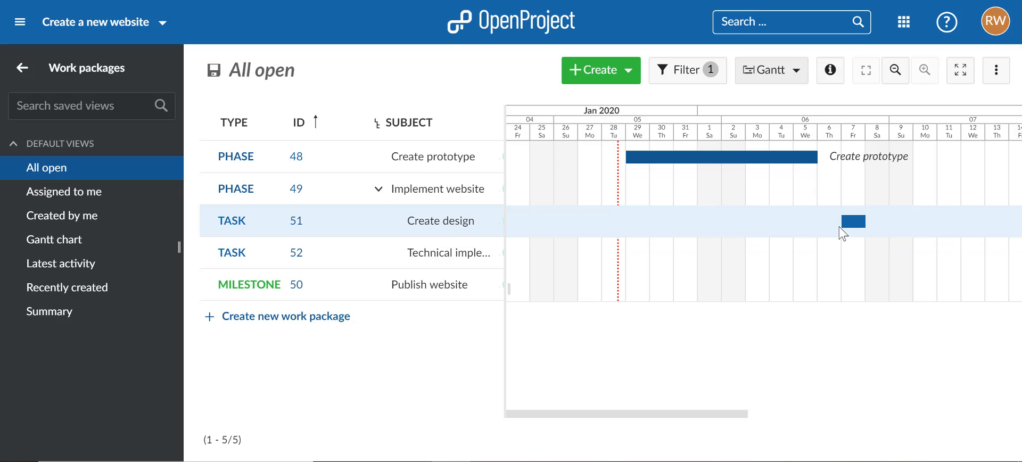
pyautogui.moveTo(832, 223); pyautogui.dragTo(975, 221)
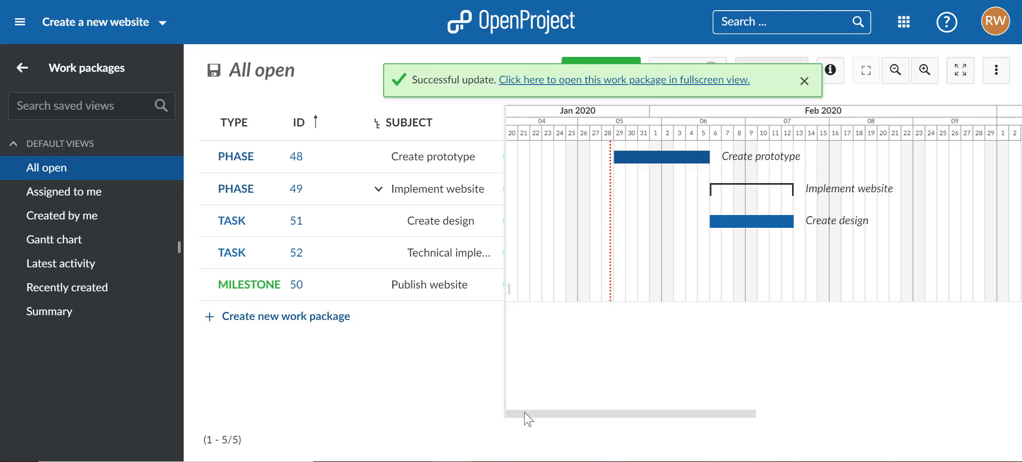
# Step: Schedule the Technical implementation task in the Gantt chart from 02/13/2020 to 02/19/2020
pyautogui.moveTo(525, 414); pyautogui.dragTo(597, 408)
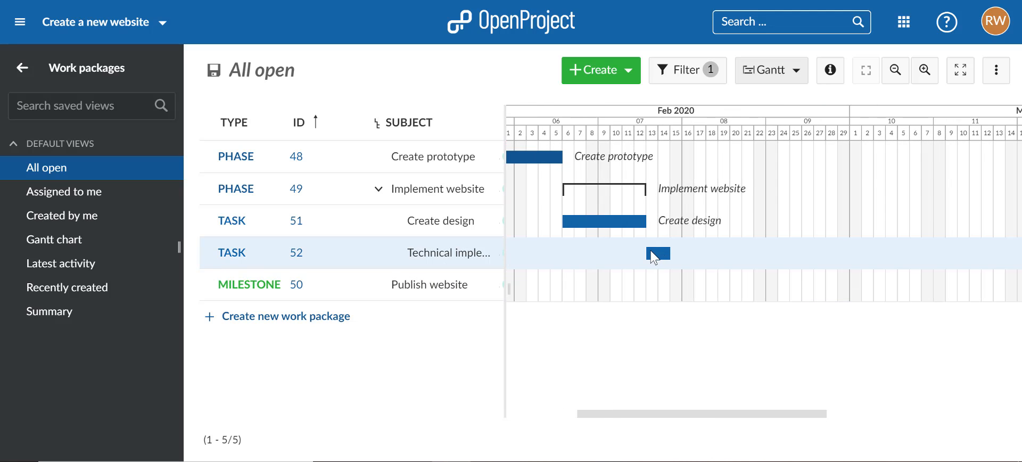
pyautogui.moveTo(654, 253); pyautogui.dragTo(724, 250)
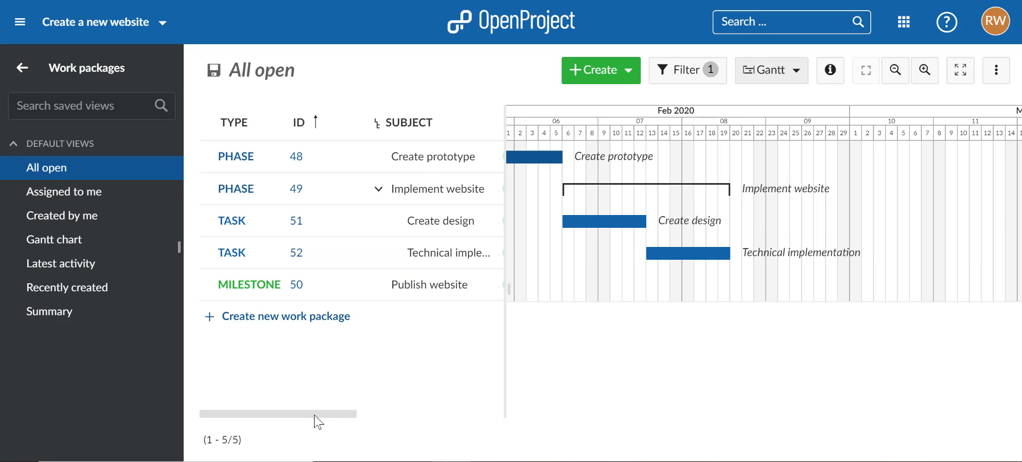
# Step: Add the Start date and Finish date columns to the work package table and apply the configuration
pyautogui.moveTo(317, 415); pyautogui.dragTo(370, 415)
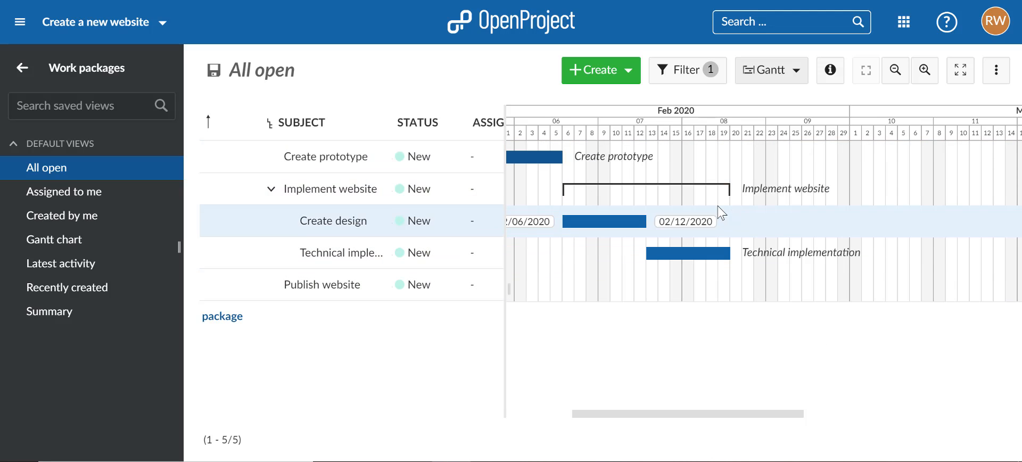
pyautogui.moveTo(376, 414); pyautogui.dragTo(478, 413)
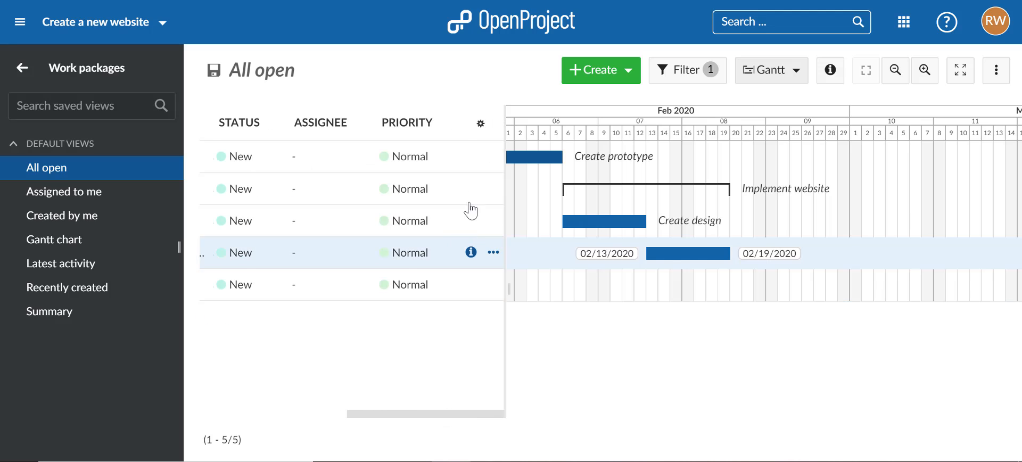
pyautogui.click(476, 130)
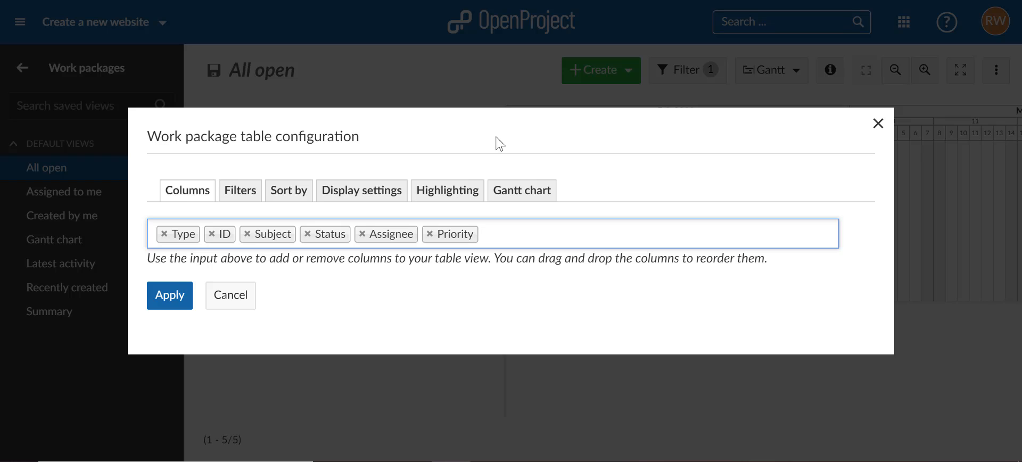
pyautogui.click(512, 238)
pyautogui.write('star')
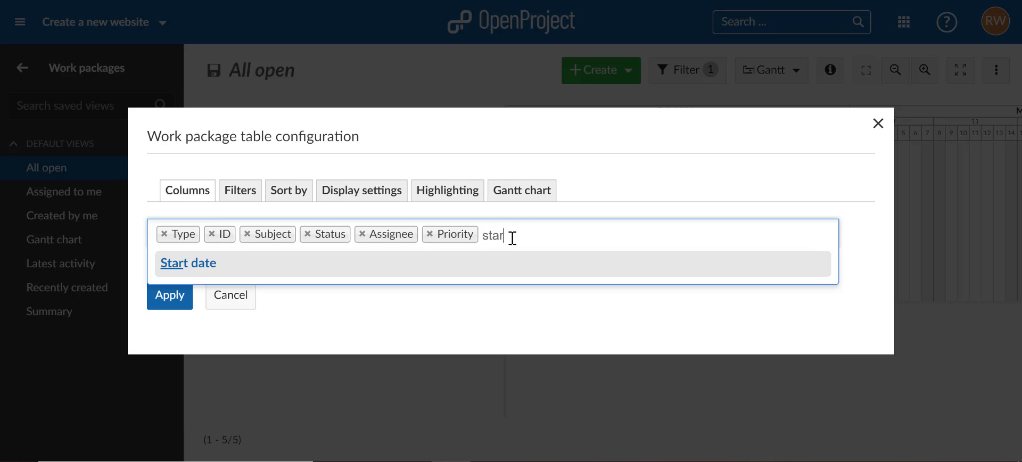
pyautogui.press('Return')
pyautogui.write('fini')
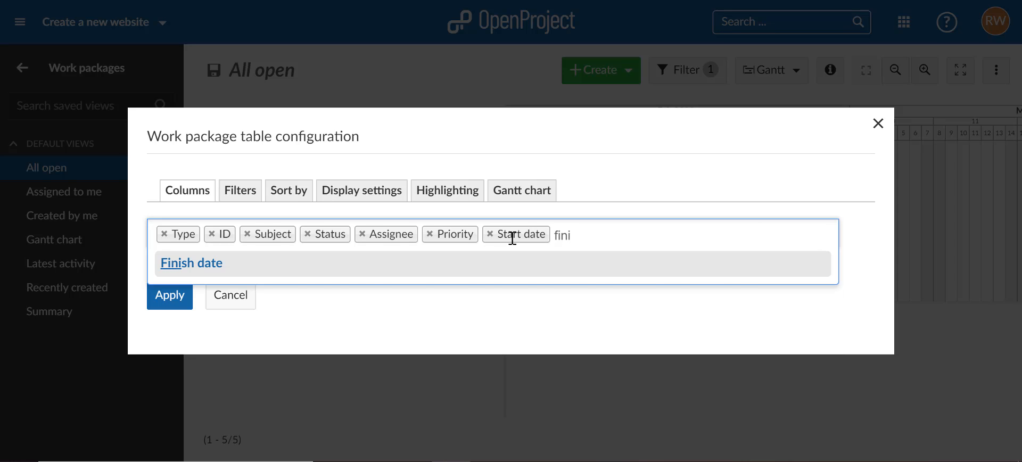
pyautogui.press('Return')
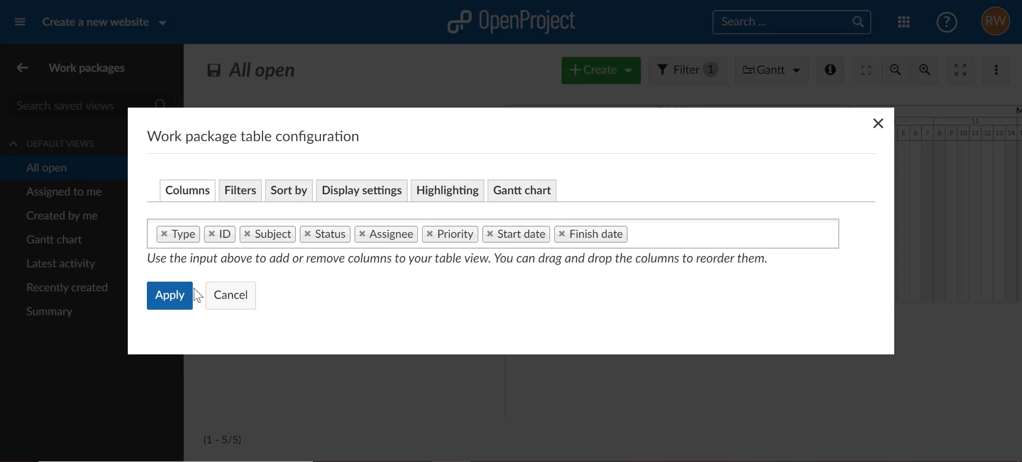
pyautogui.click(163, 295)
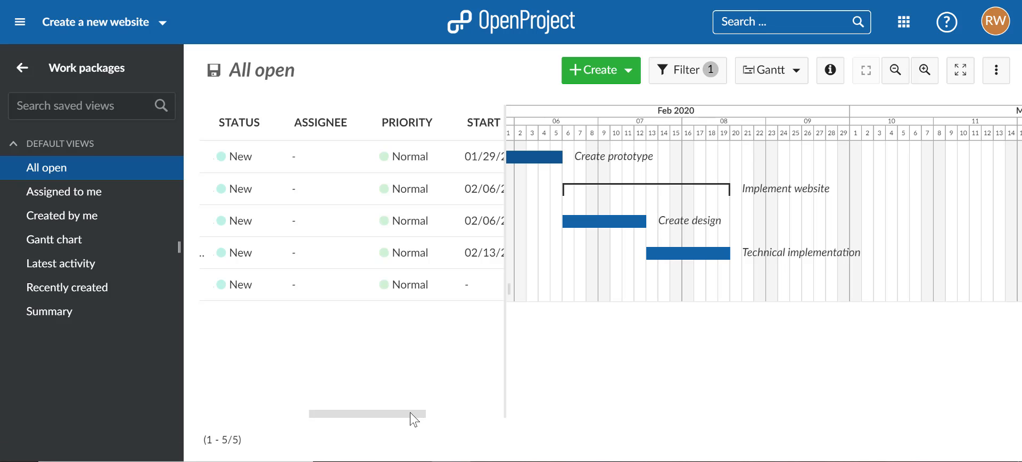
# Step: Set the Publish website milestone's start date to 02/24/2020 in the table, and move the milestone to 02/20/2020 in the Gantt chart
pyautogui.moveTo(415, 420); pyautogui.dragTo(495, 418)
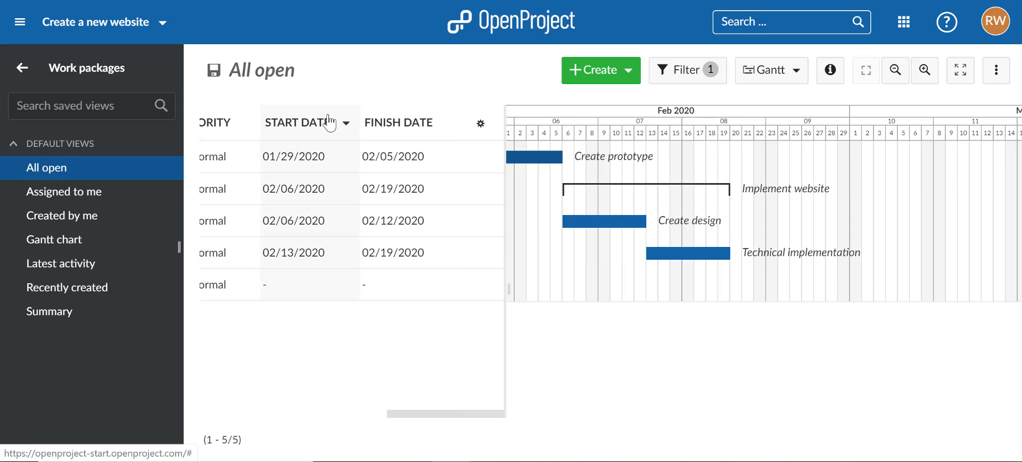
pyautogui.click(268, 284)
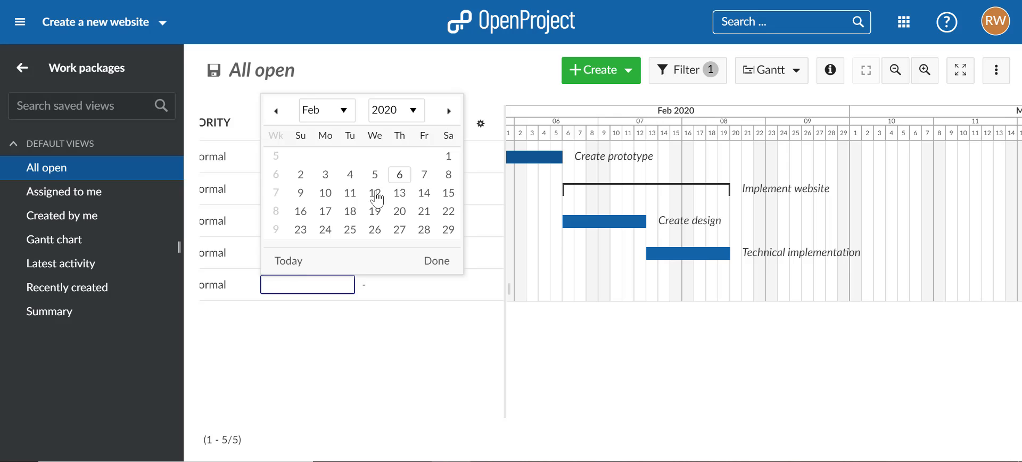
pyautogui.click(326, 231)
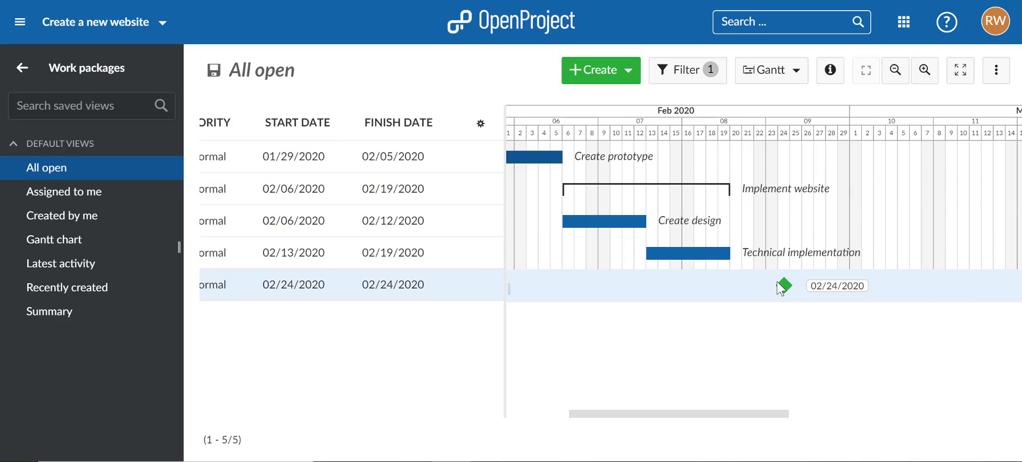
pyautogui.moveTo(775, 285); pyautogui.dragTo(730, 285)
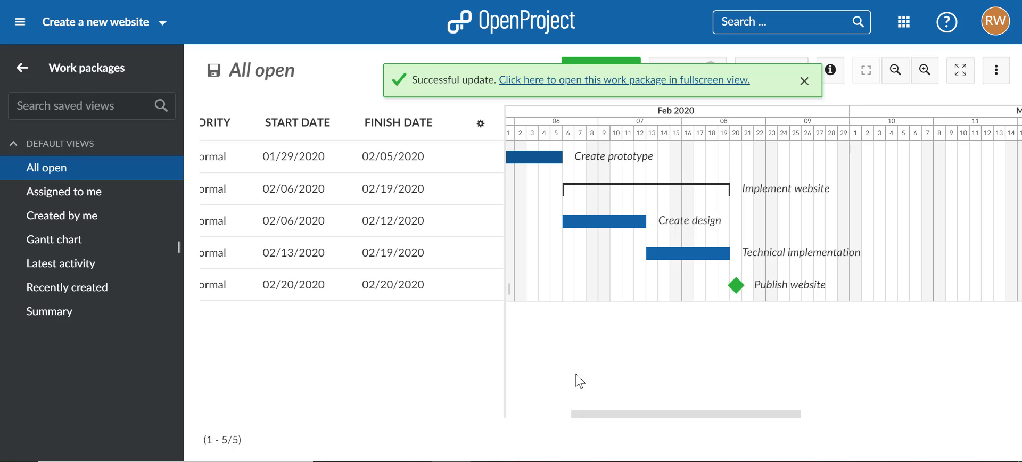
# Step: Add the Create design task as a follower of the Create prototype phase in the Gantt chart
pyautogui.hscroll(-3, 609, 426)
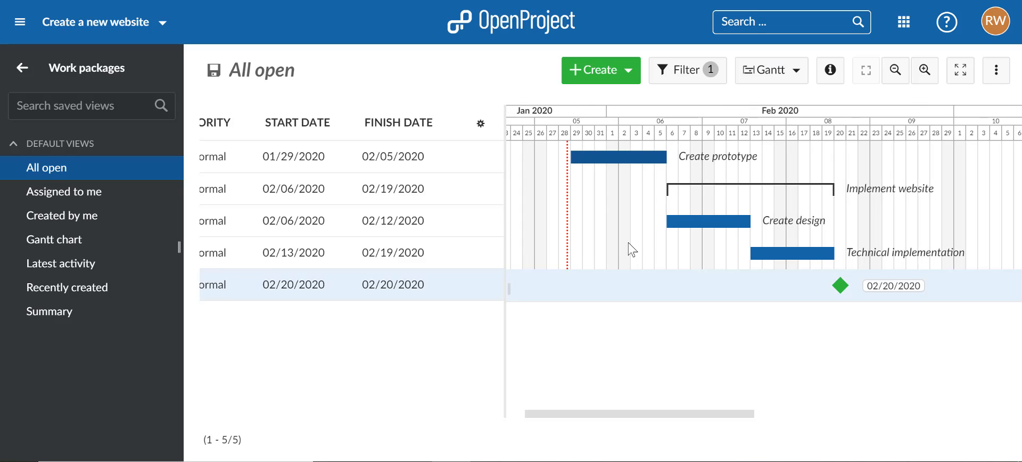
pyautogui.rightClick(622, 158)
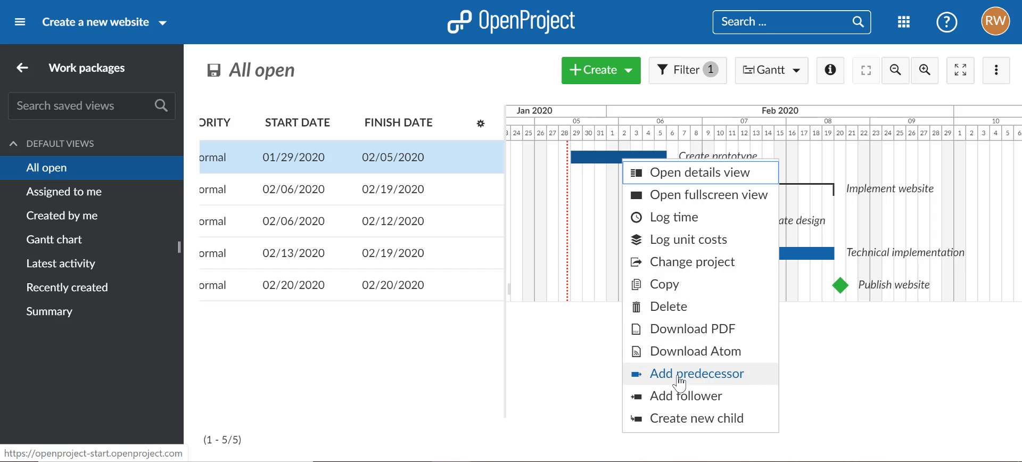
pyautogui.click(702, 405)
pyautogui.click(692, 234)
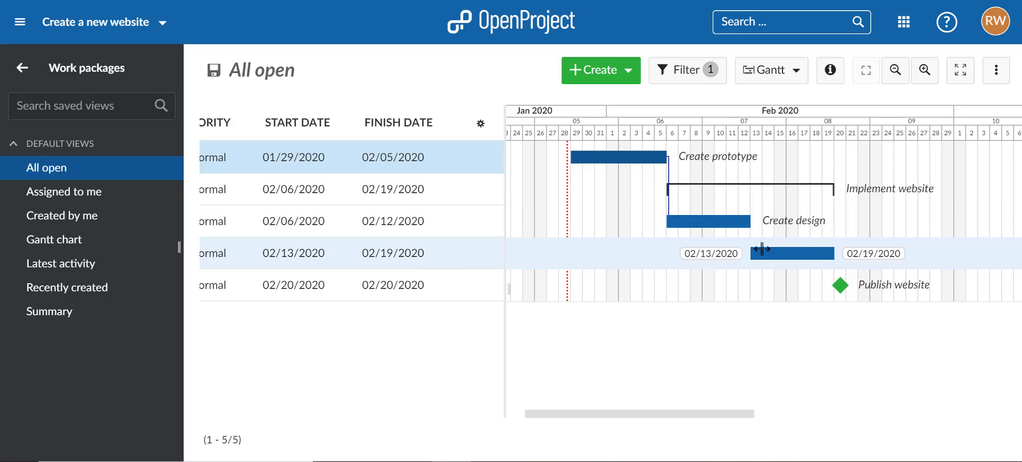
# Step: Add Technical implementation as the predecessor of Publish website, and Create design as the predecessor of Technical implementation
pyautogui.rightClick(841, 286)
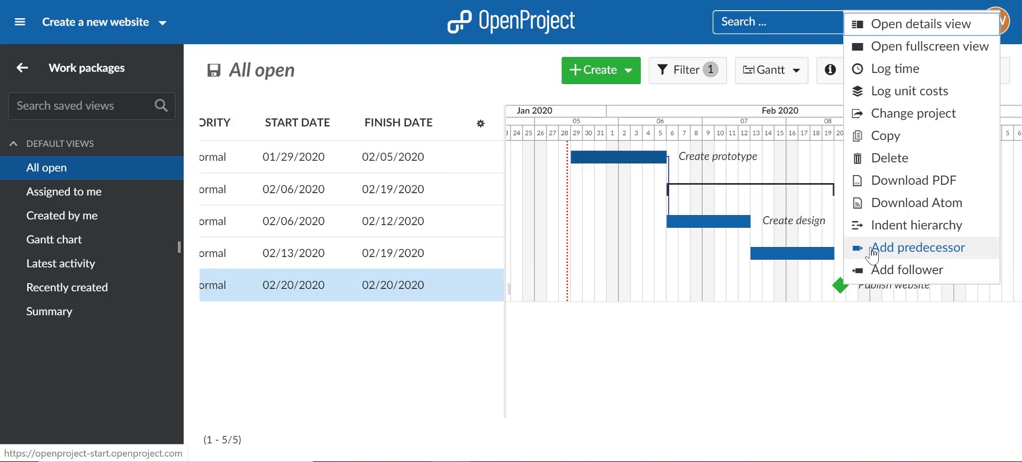
pyautogui.click(873, 249)
pyautogui.click(811, 258)
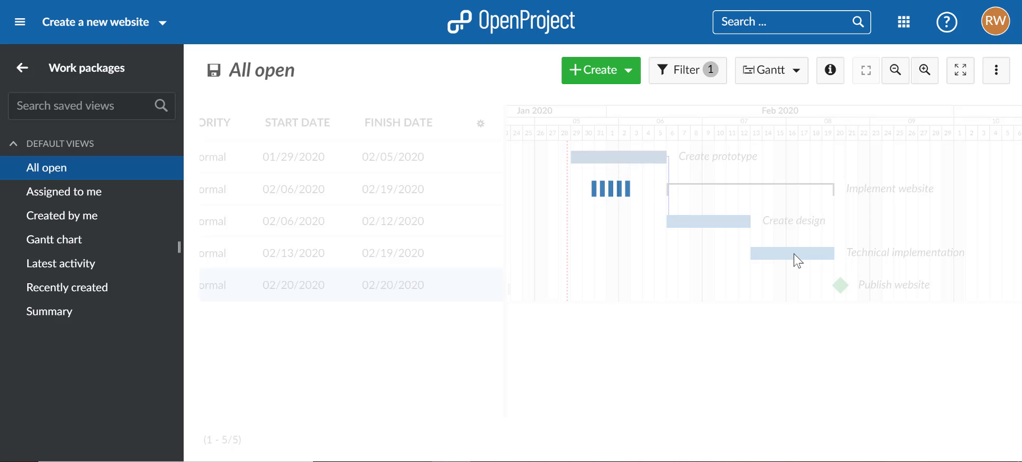
pyautogui.rightClick(797, 261)
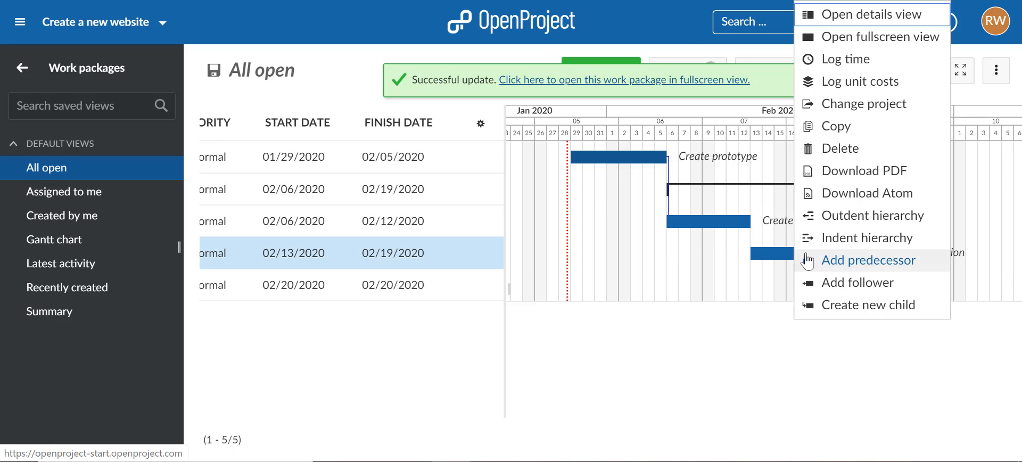
pyautogui.click(851, 257)
pyautogui.click(726, 228)
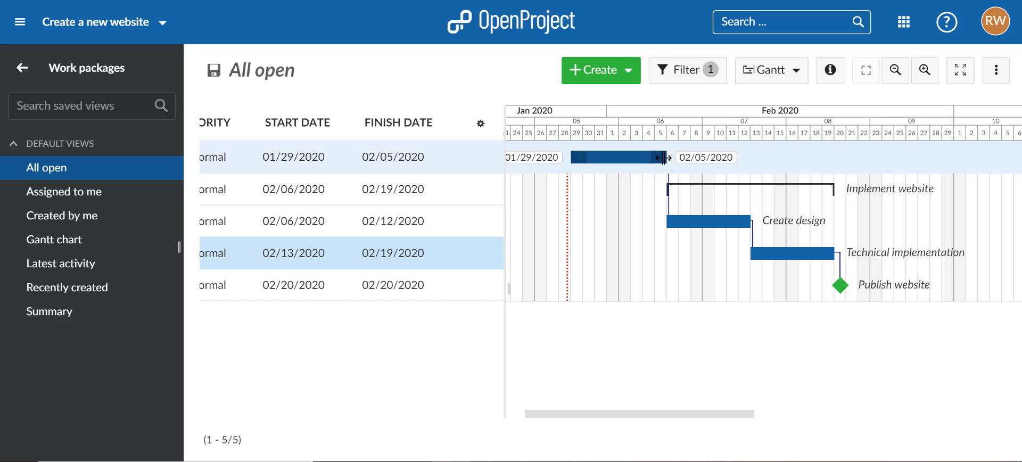
# Step: Extend the Create prototype phase to 02/11/2020 and fit the whole schedule into the Gantt chart with automatic zoom
pyautogui.moveTo(663, 158); pyautogui.dragTo(735, 158)
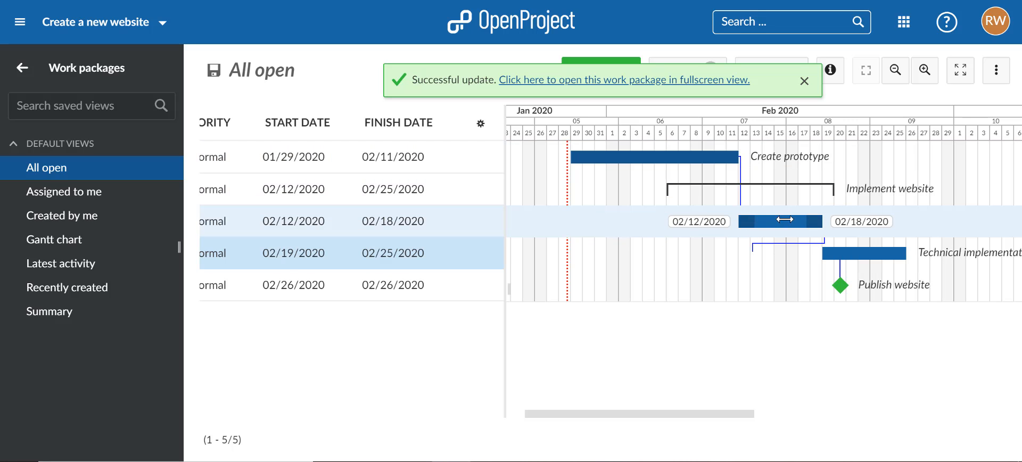
pyautogui.click(804, 81)
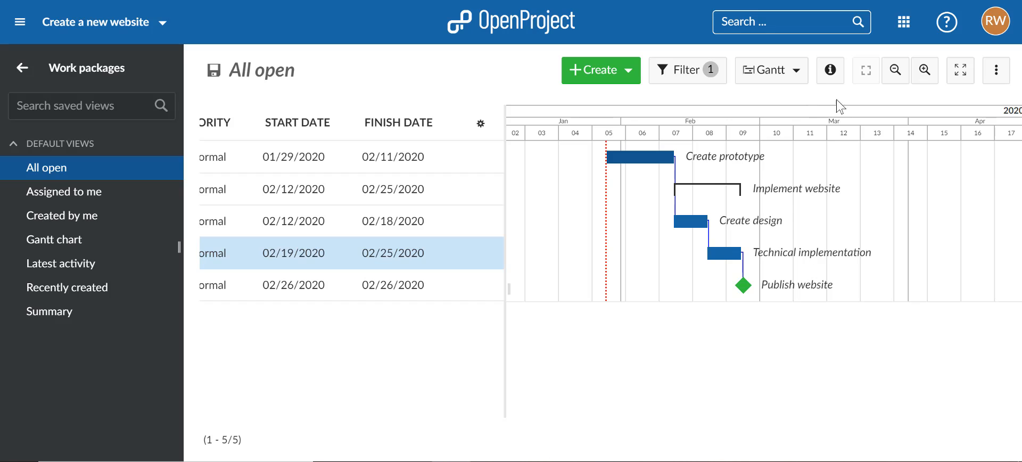
pyautogui.click(898, 85)
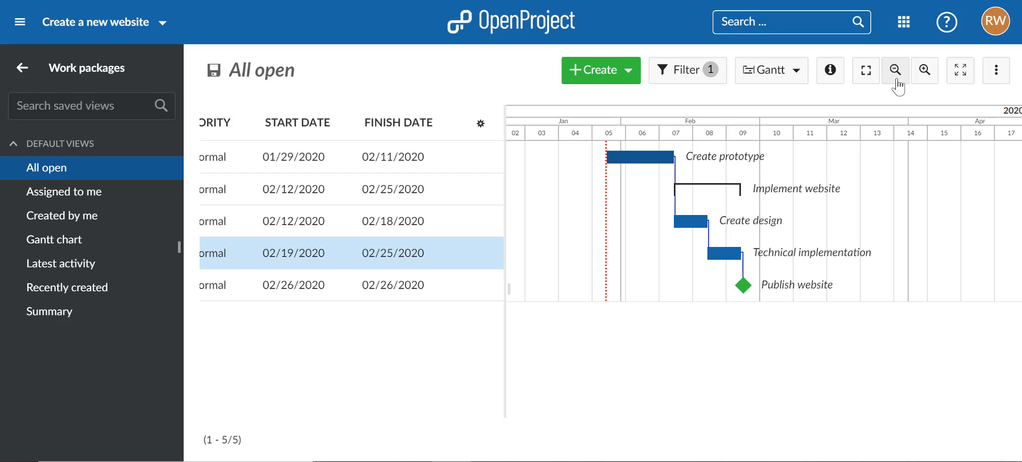
pyautogui.click(866, 80)
# Step: Save the current view as "Project plan", marked as both public and favored
pyautogui.click(998, 79)
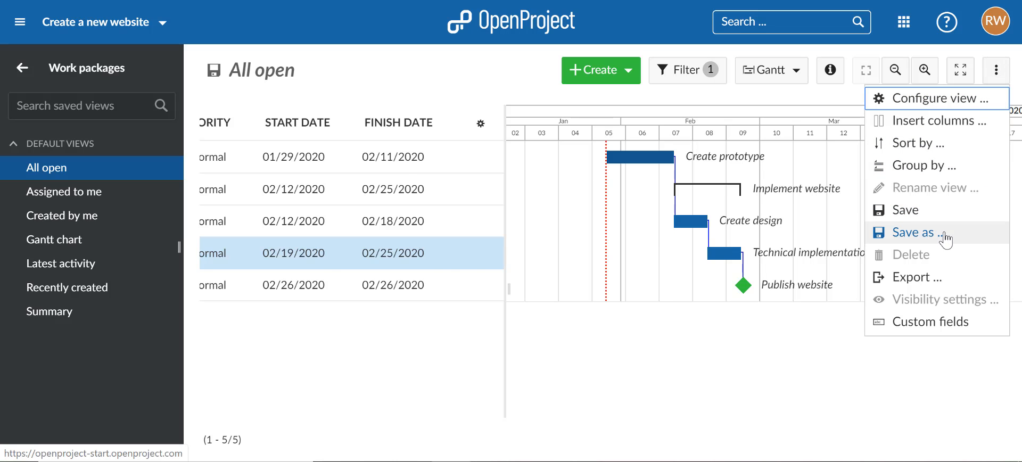
pyautogui.click(913, 233)
pyautogui.write('Project plan')
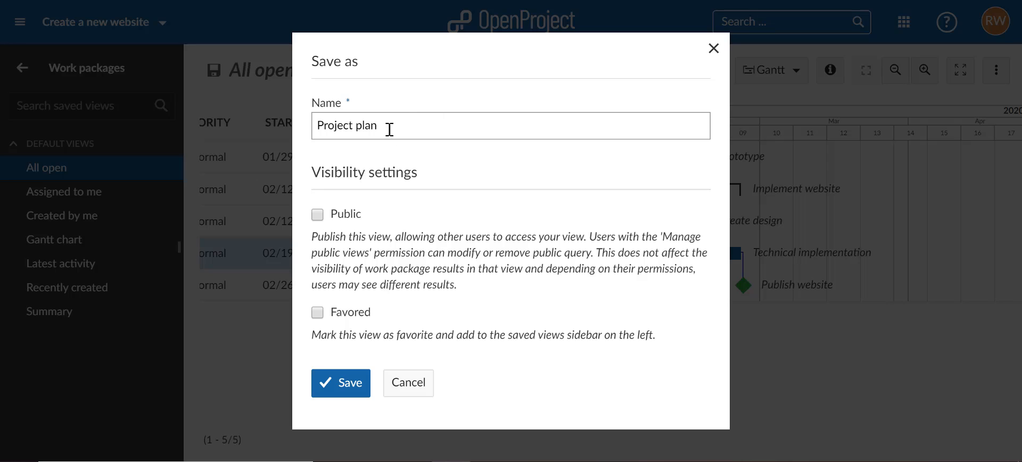
pyautogui.click(319, 217)
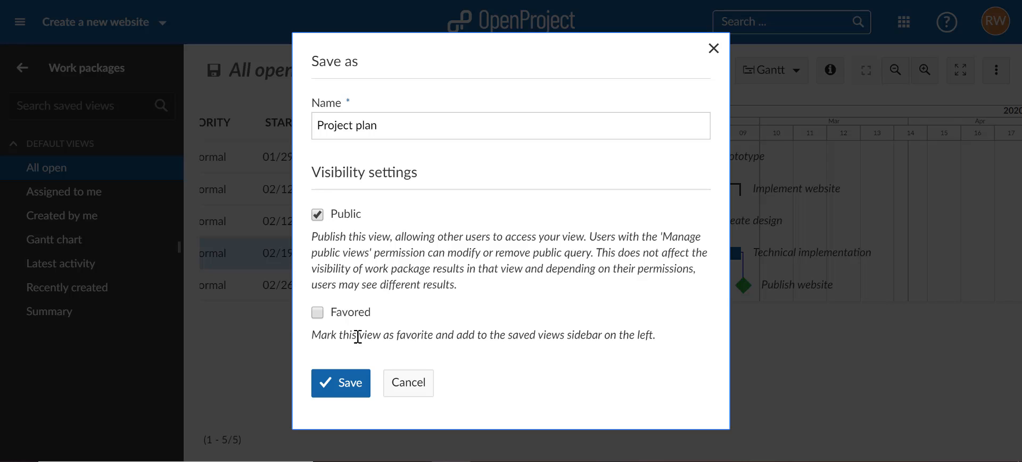
pyautogui.click(320, 317)
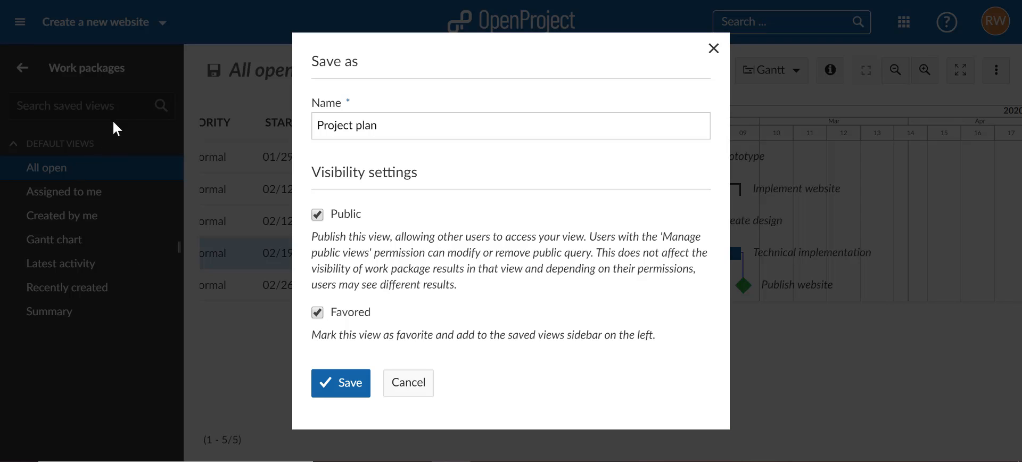
pyautogui.click(344, 385)
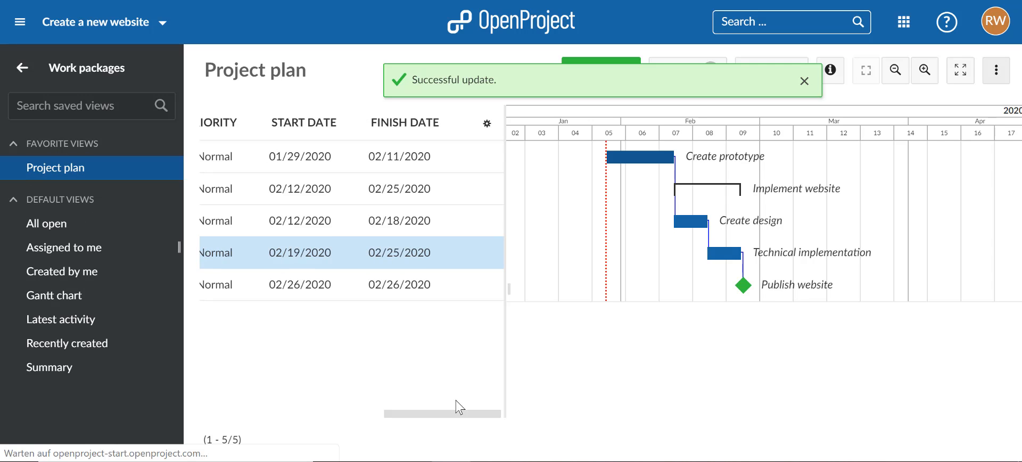
# Step: View the start of the project plan table, and look at the default views Created by me and Latest activity
pyautogui.moveTo(422, 419); pyautogui.dragTo(205, 404)
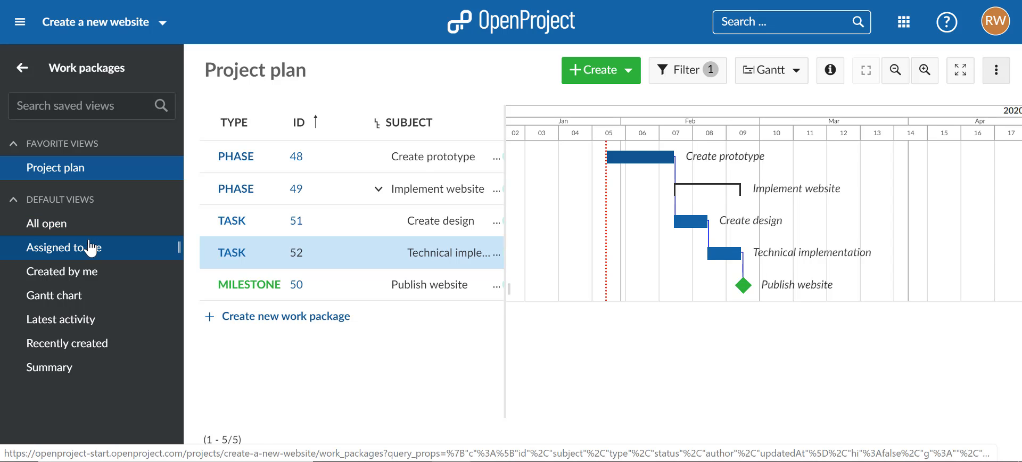
pyautogui.click(90, 279)
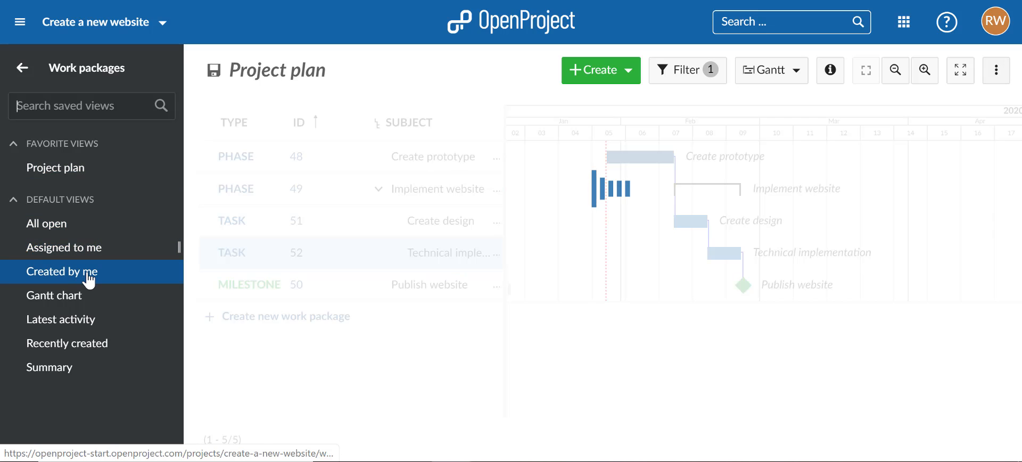
pyautogui.click(81, 323)
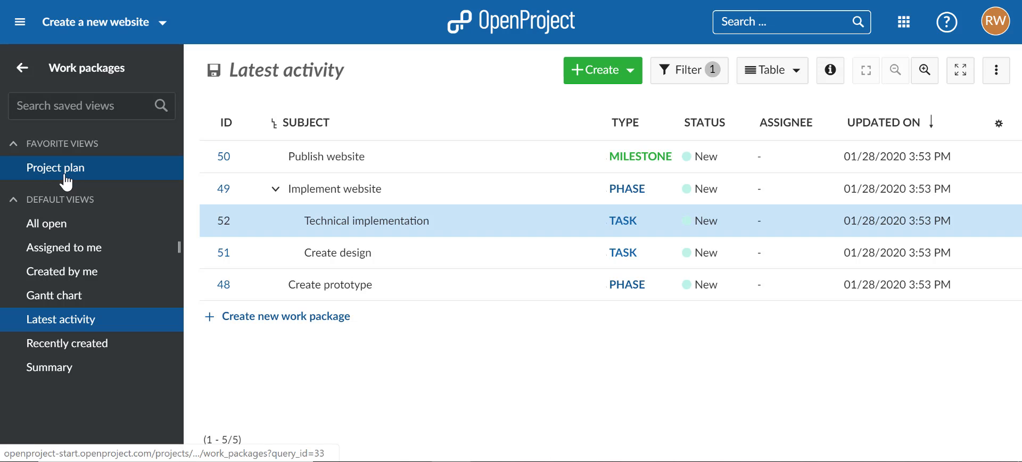
# Step: Open the saved Project plan view and widen its work package table to reach the assignee column
pyautogui.click(107, 173)
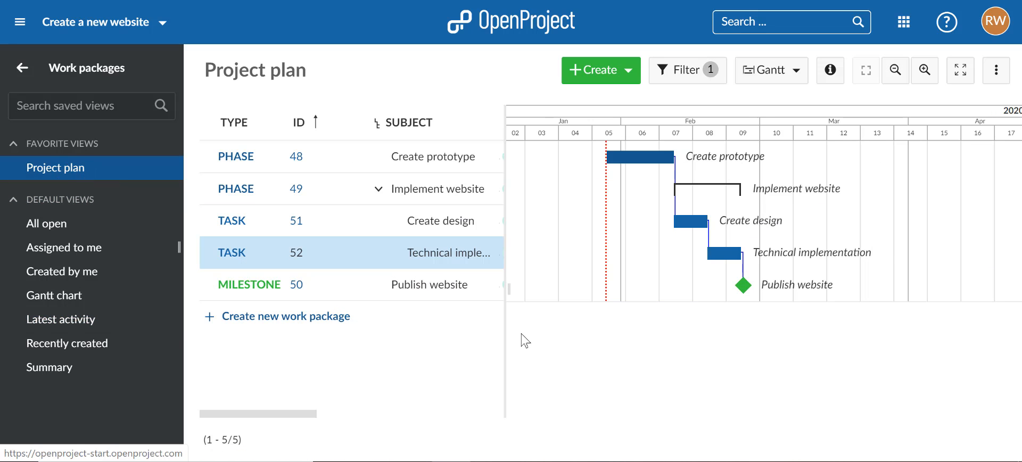
pyautogui.moveTo(506, 329); pyautogui.dragTo(662, 335)
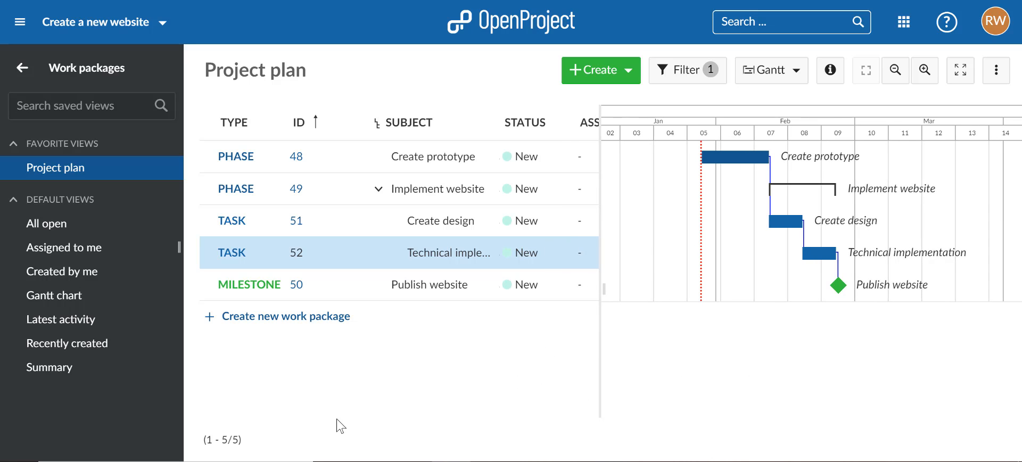
pyautogui.moveTo(338, 420); pyautogui.dragTo(427, 417)
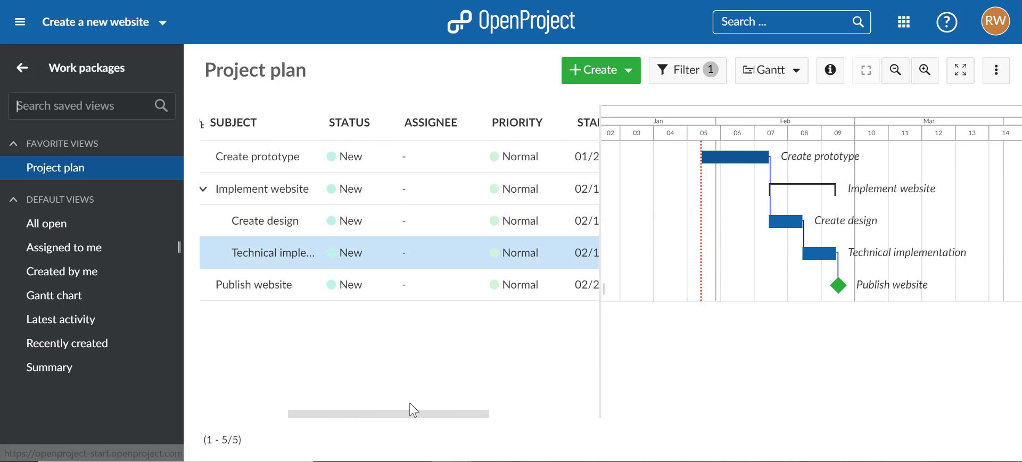
pyautogui.moveTo(394, 412); pyautogui.dragTo(353, 419)
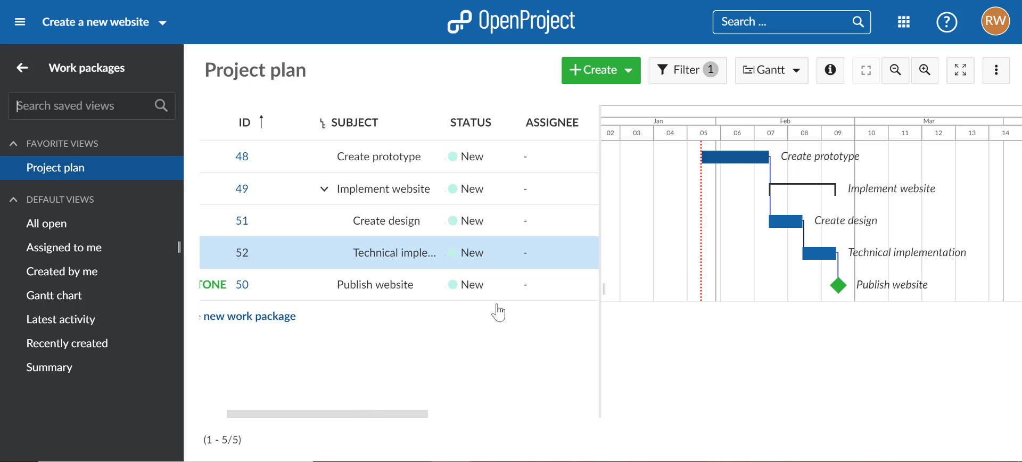
# Step: Assign the Create prototype phase to the signed-in user and the Implement website phase to EDV Team
pyautogui.click(524, 157)
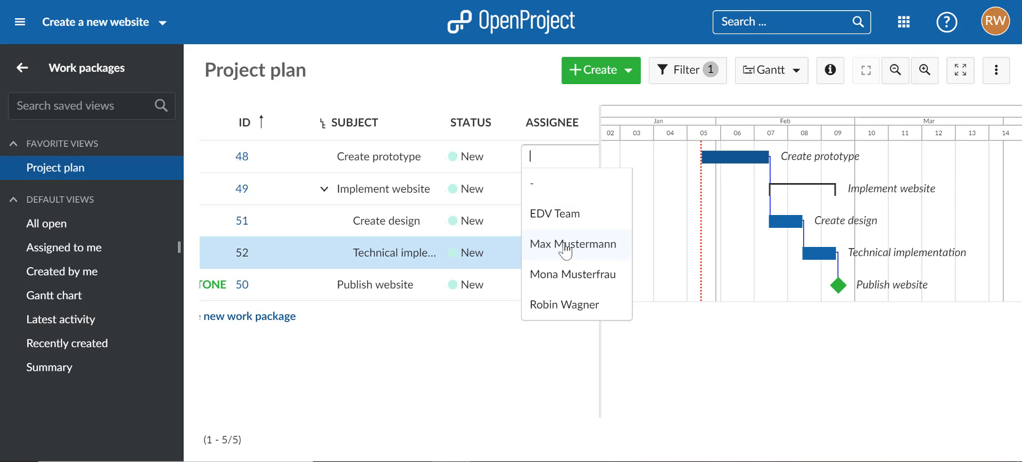
pyautogui.click(566, 309)
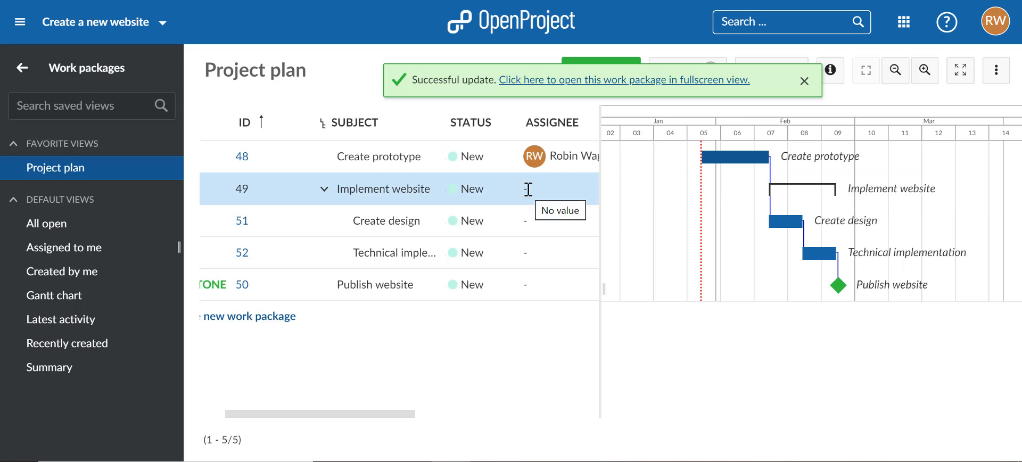
pyautogui.click(528, 189)
pyautogui.click(551, 241)
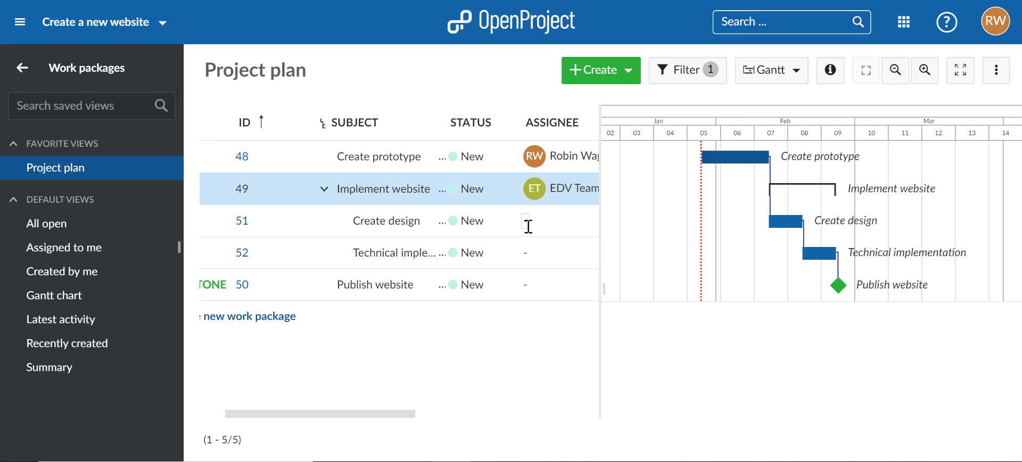
# Step: Assign the Create design task to the individual team member listed directly below EDV Team
pyautogui.click(527, 226)
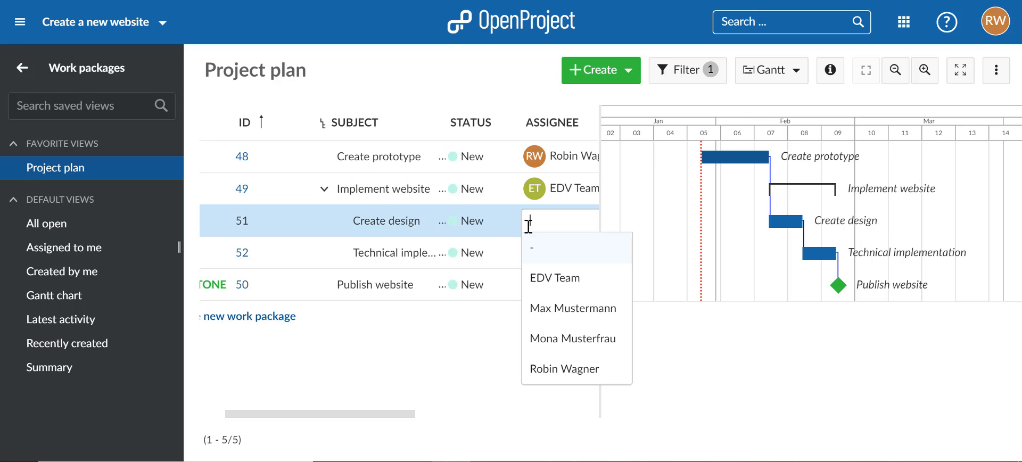
pyautogui.click(543, 303)
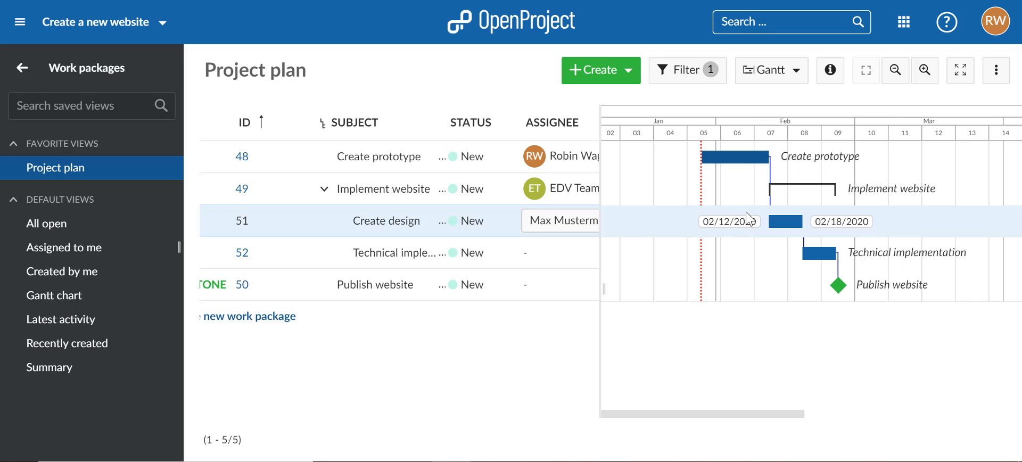
pyautogui.click(621, 209)
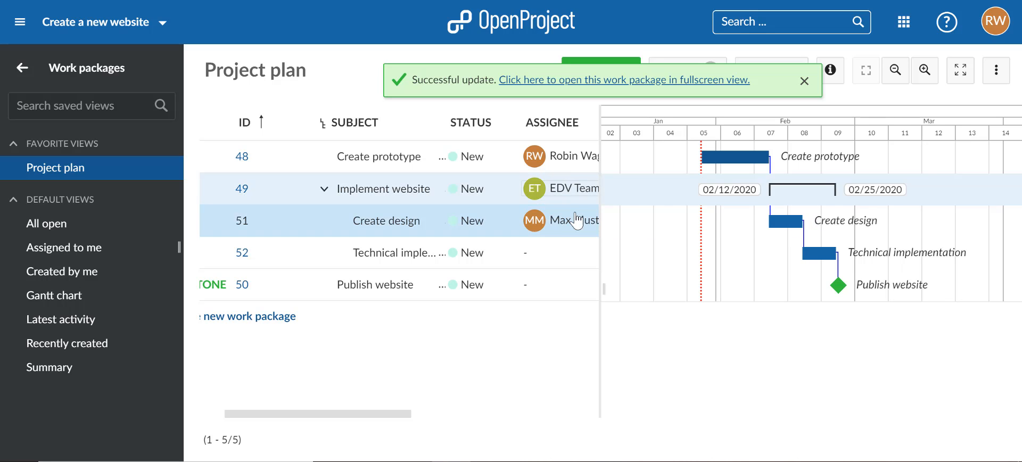
pyautogui.click(803, 82)
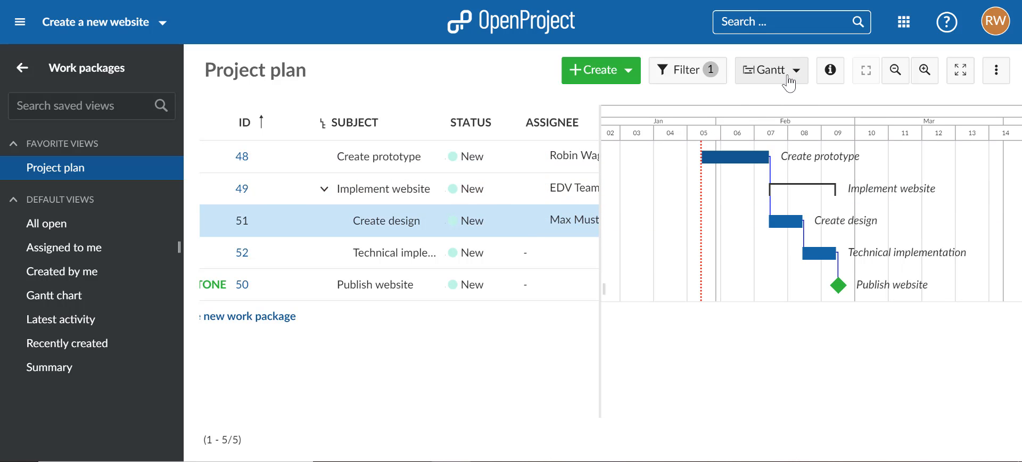
# Step: Display the project plan as a plain table without the Gantt chart and open the details of Create design beside it
pyautogui.click(790, 79)
pyautogui.click(790, 118)
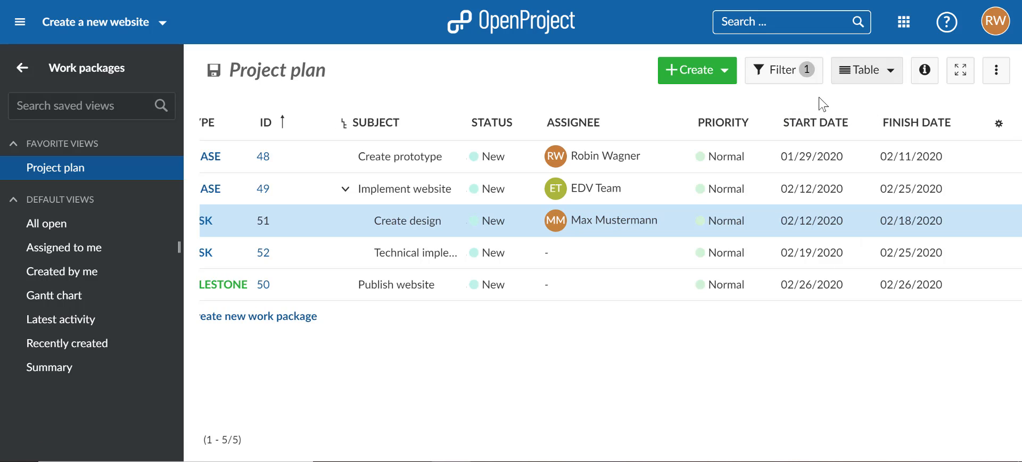
pyautogui.click(925, 71)
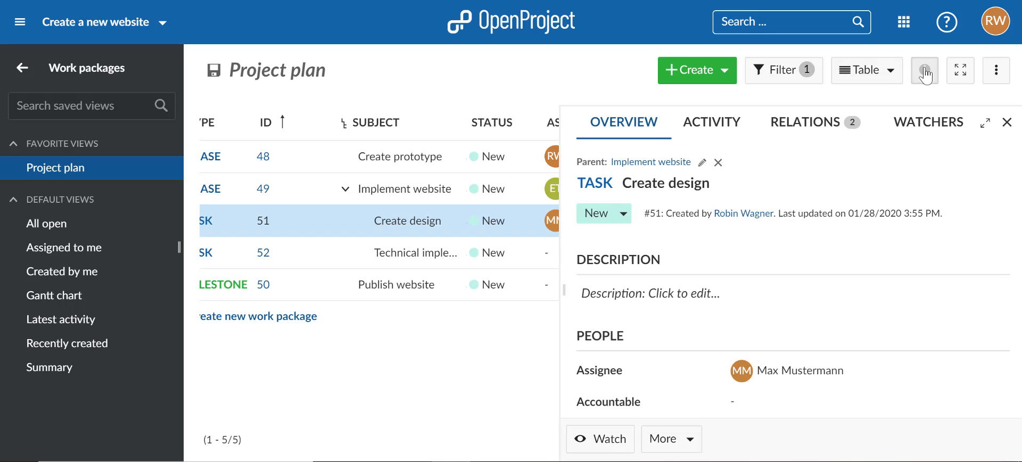
# Step: Look through the details of Create prototype, Implement website and Create design, ending on Create prototype
pyautogui.click(464, 176)
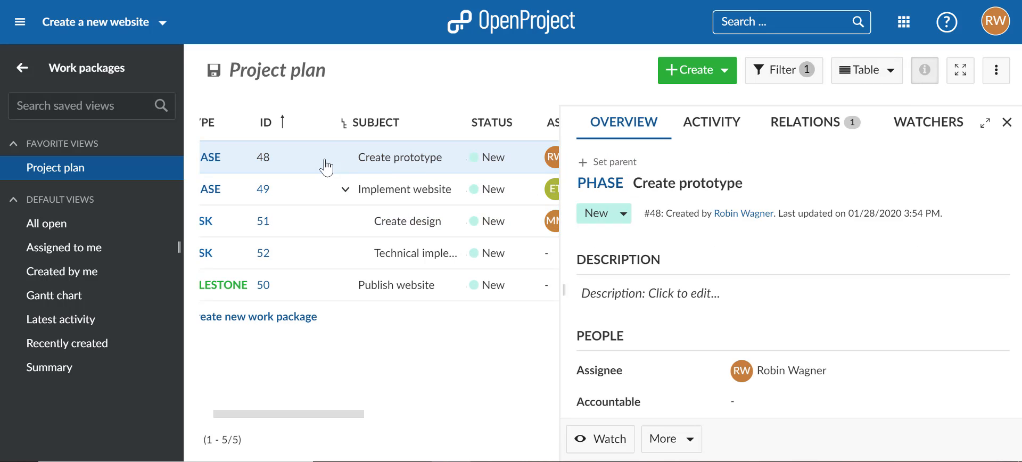
pyautogui.moveTo(321, 414); pyautogui.dragTo(282, 415)
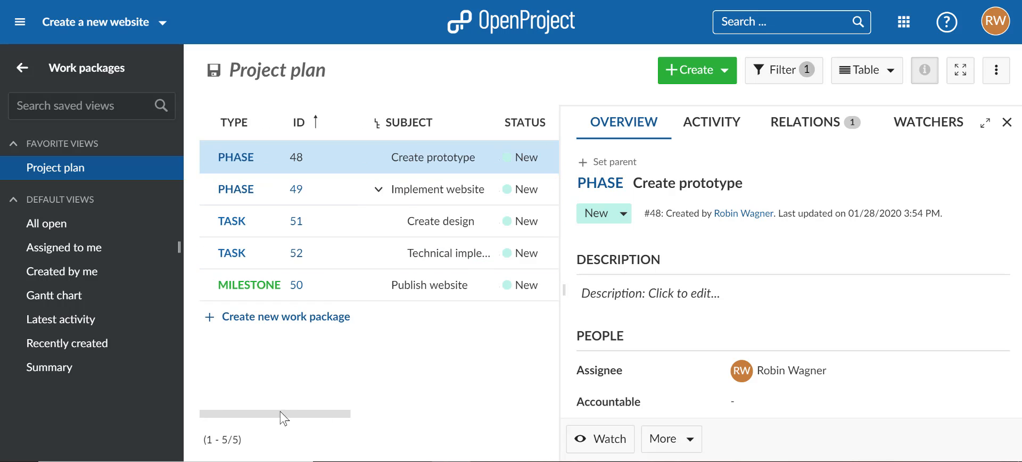
pyautogui.click(345, 190)
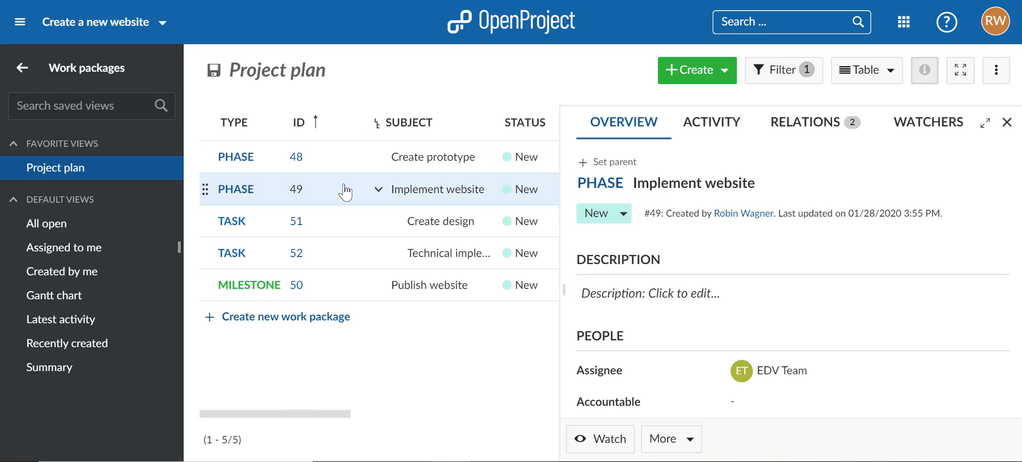
pyautogui.click(345, 219)
pyautogui.click(345, 169)
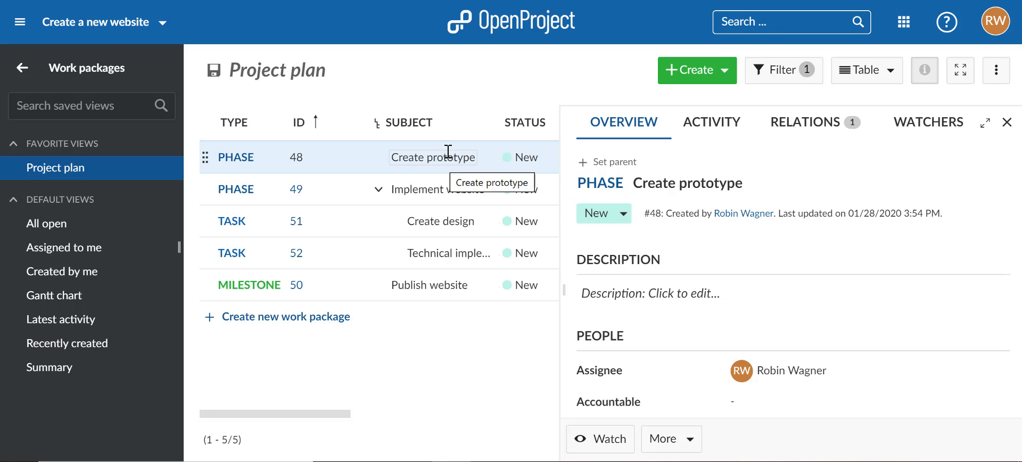
# Step: Start the Create prototype description with the line "Steps:" and a to-do list containing "Create draft" and "Collect feedback"
pyautogui.click(637, 297)
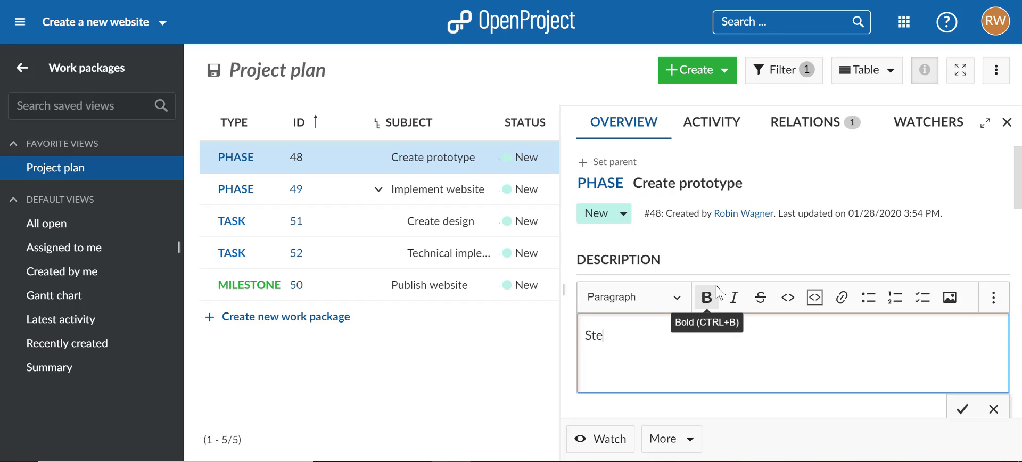
pyautogui.press('Return')
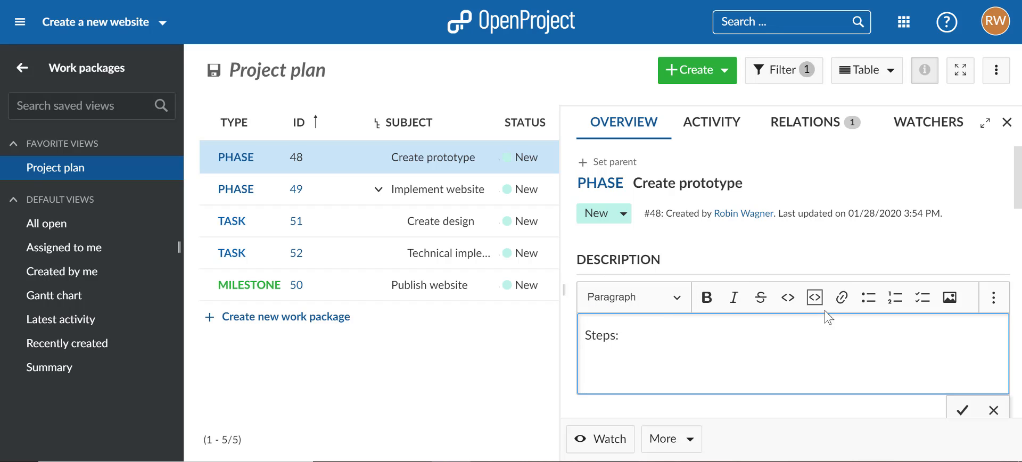
pyautogui.click(923, 298)
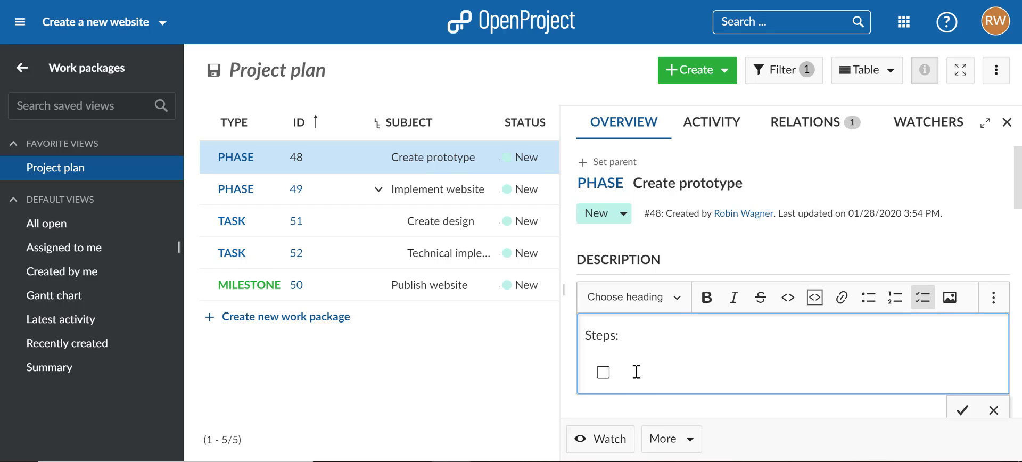
pyautogui.write('Create draft')
pyautogui.press('Return')
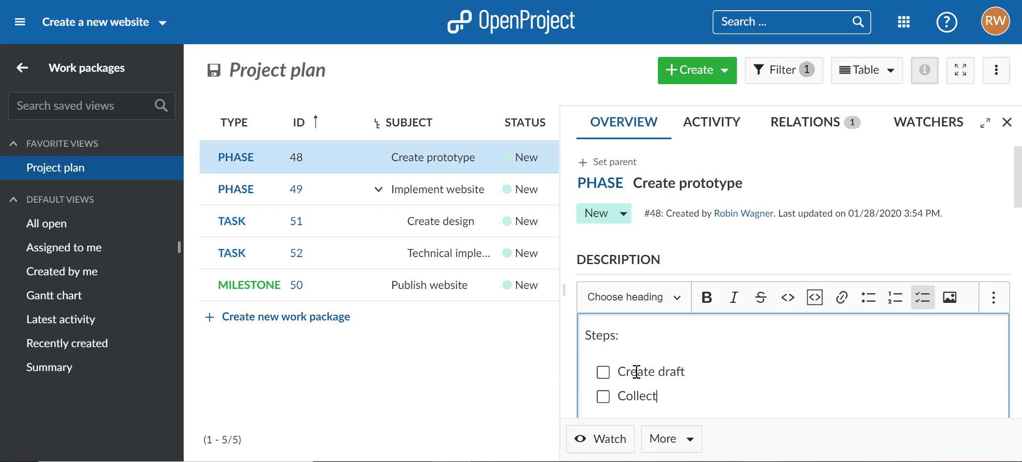
pyautogui.write('Collect feedback')
pyautogui.press('Return')
pyautogui.press('Return')
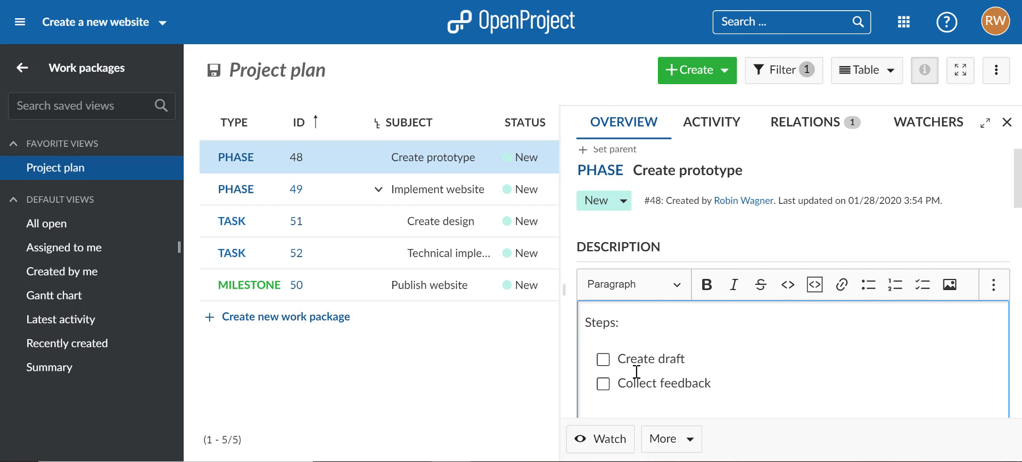
# Step: Insert the image Wireframe.png below the to-do list in the Create prototype description
pyautogui.scroll(-3, 655, 371)
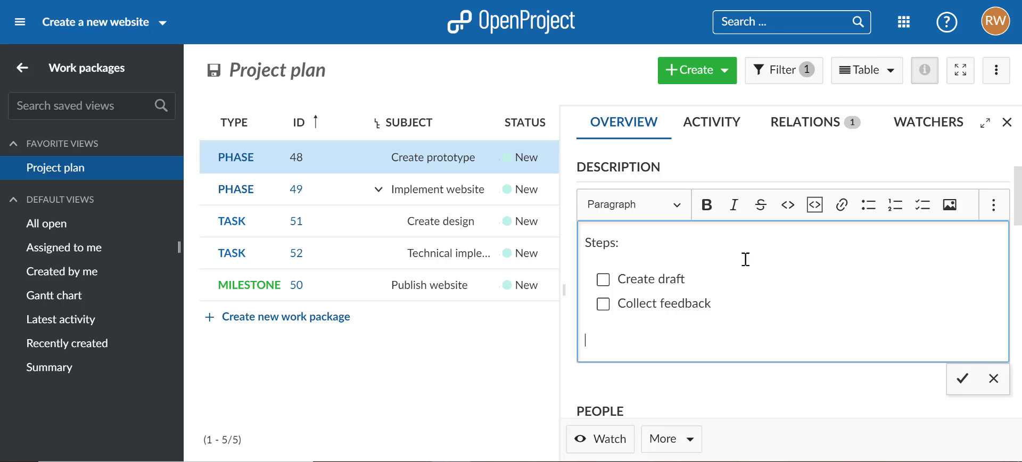
pyautogui.click(950, 211)
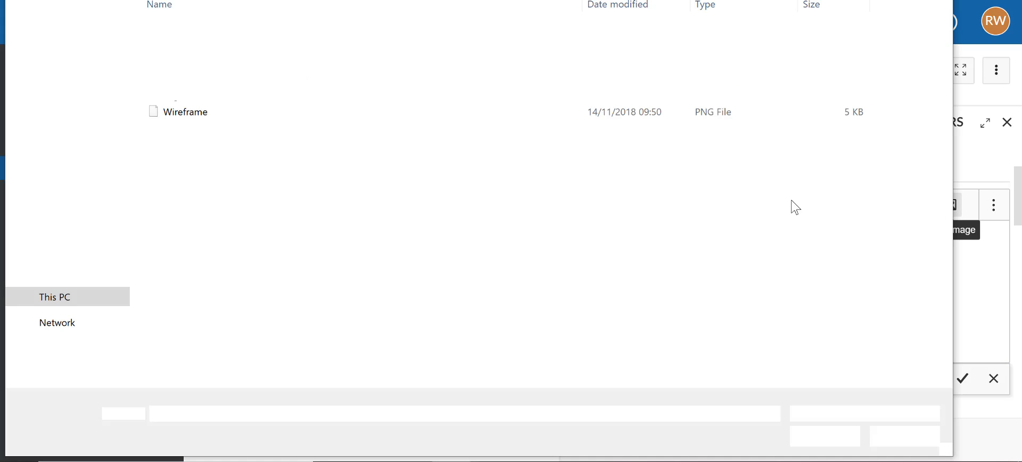
pyautogui.click(260, 113)
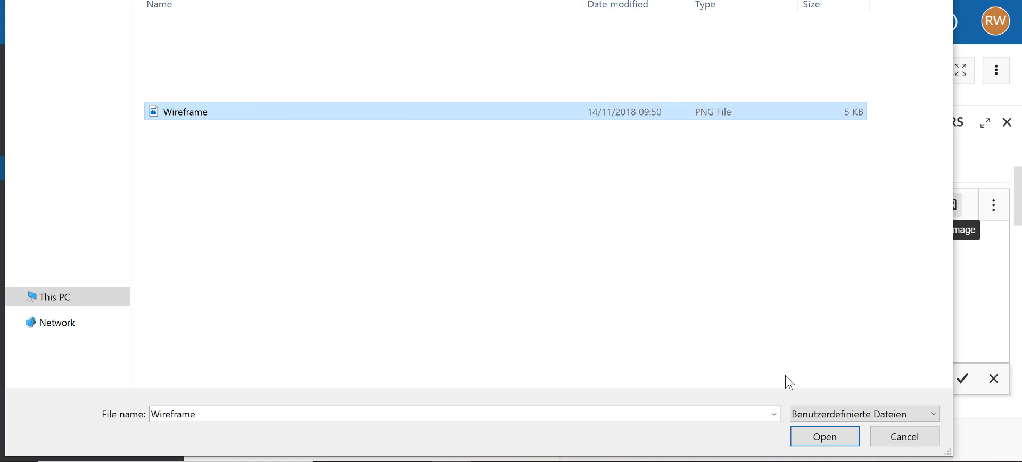
pyautogui.click(823, 436)
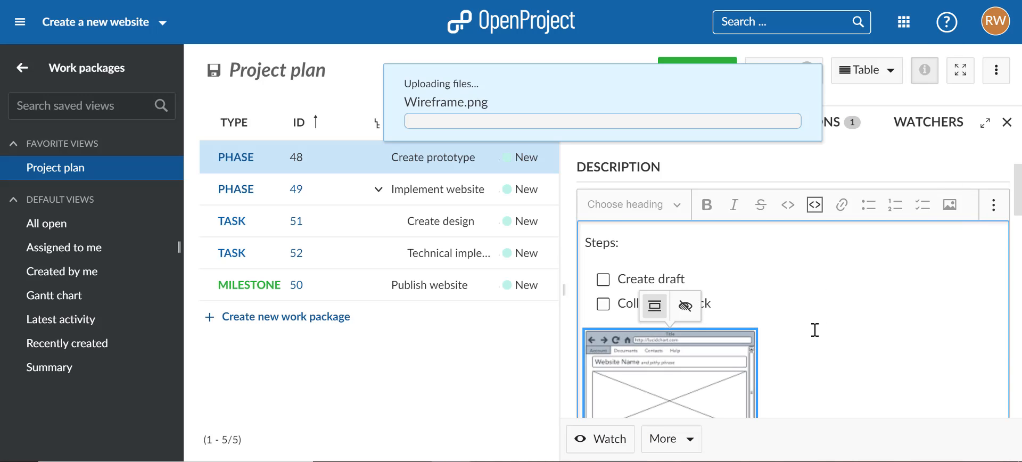
pyautogui.scroll(-3, 815, 330)
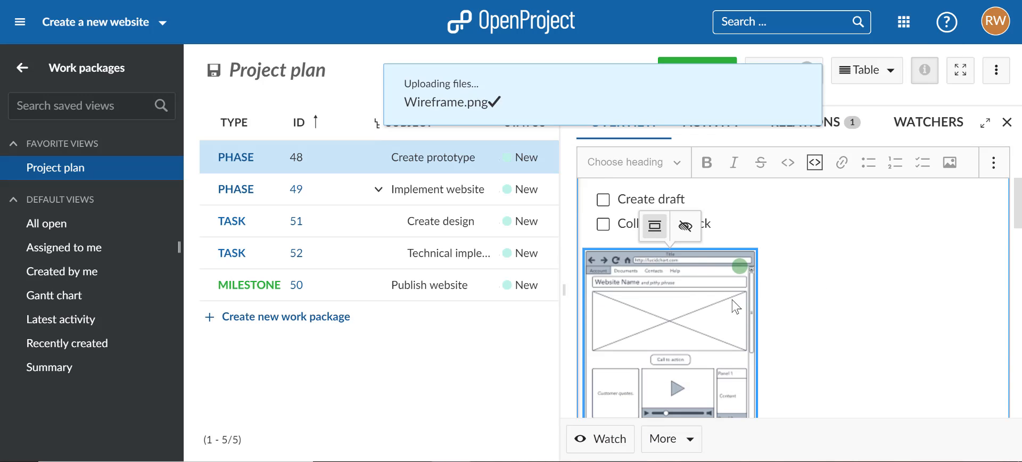
pyautogui.click(749, 222)
# Step: Mark the "Create draft" item in the description as done and save the Create prototype description
pyautogui.scroll(3, 748, 222)
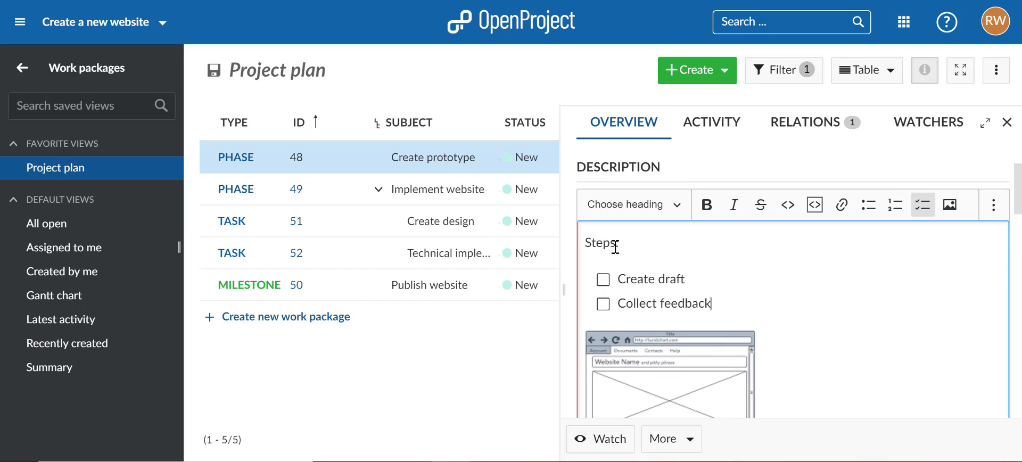
pyautogui.click(604, 282)
pyautogui.scroll(-5, 766, 297)
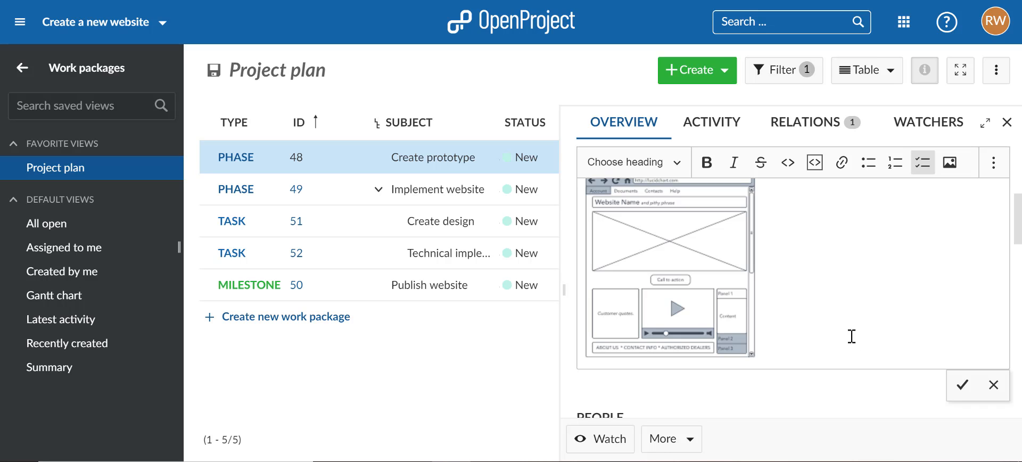
pyautogui.click(962, 384)
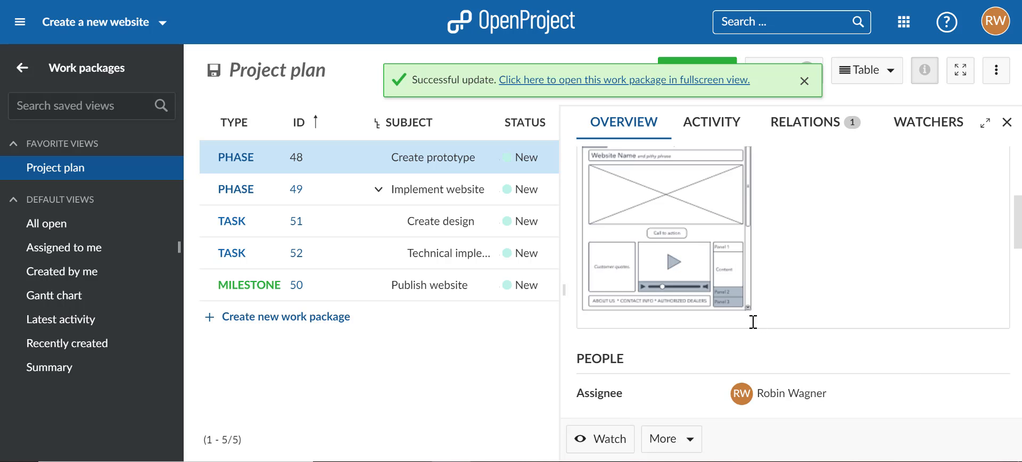
# Step: Set the status of the Create prototype phase to In progress
pyautogui.scroll(5, 692, 266)
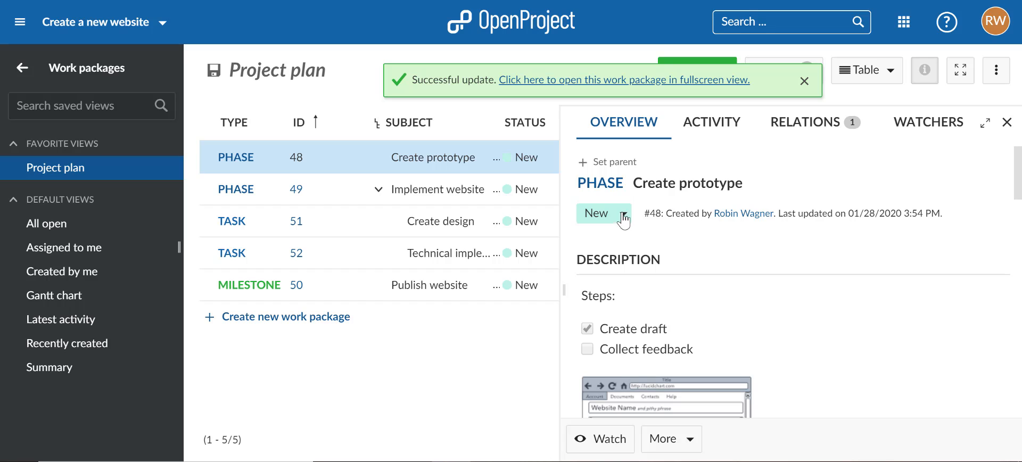
pyautogui.click(606, 216)
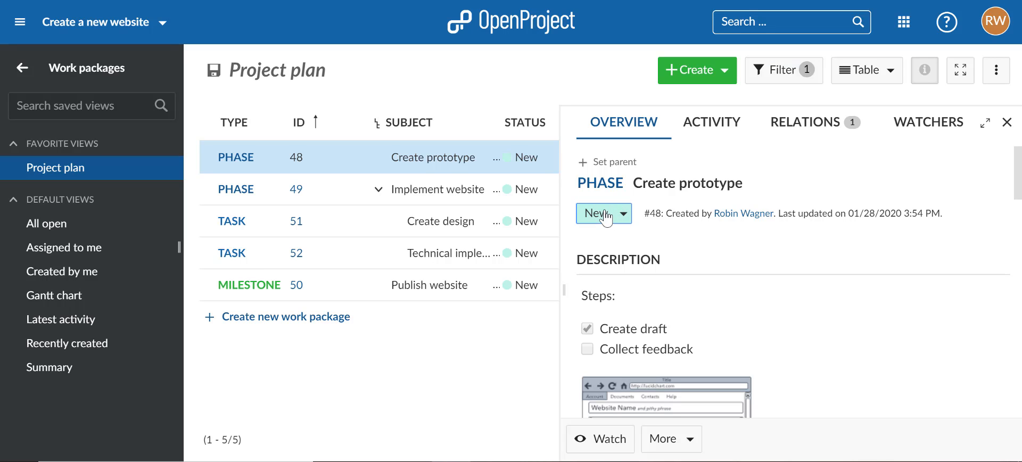
pyautogui.click(622, 218)
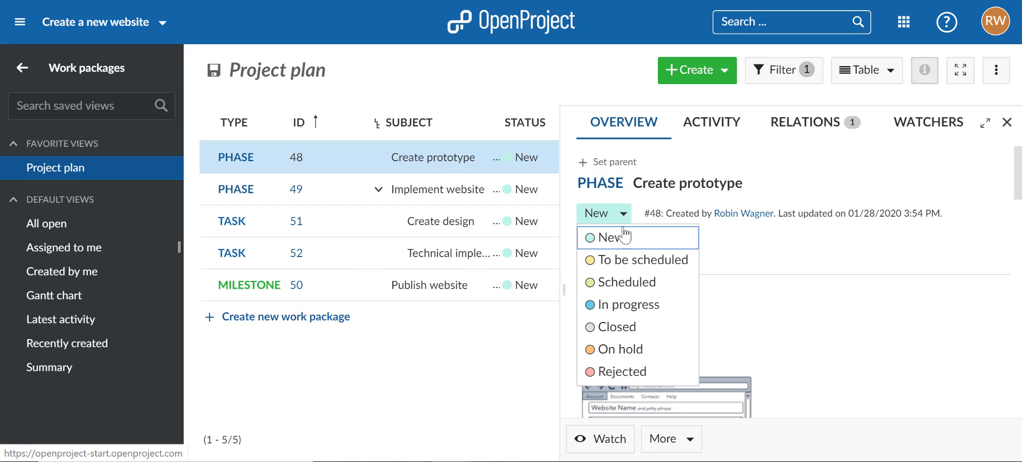
pyautogui.click(623, 306)
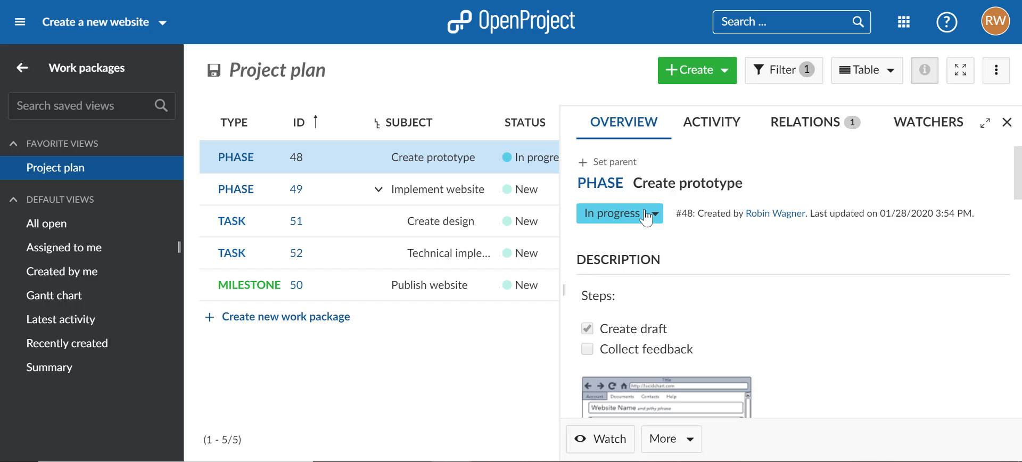
# Step: Set the project member assigned to the Create design task as Accountable for the Create prototype phase
pyautogui.scroll(-10, 655, 229)
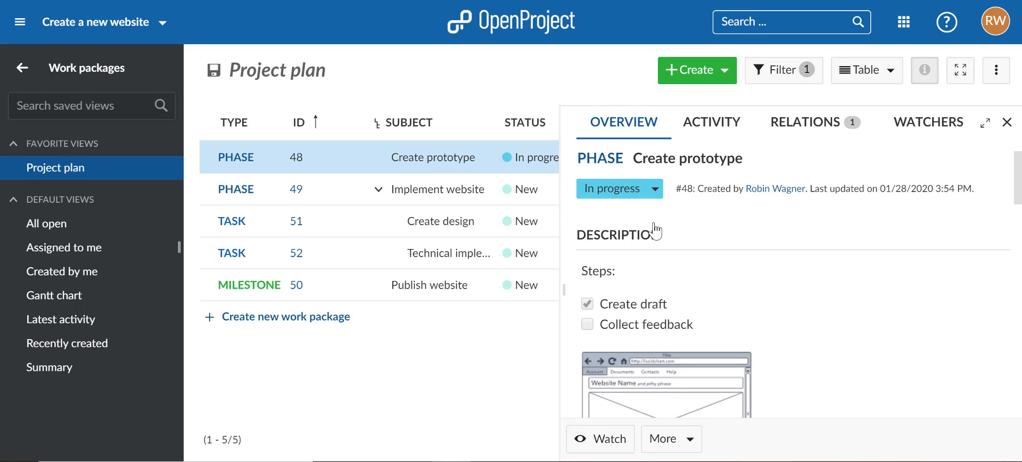
pyautogui.scroll(3, 661, 229)
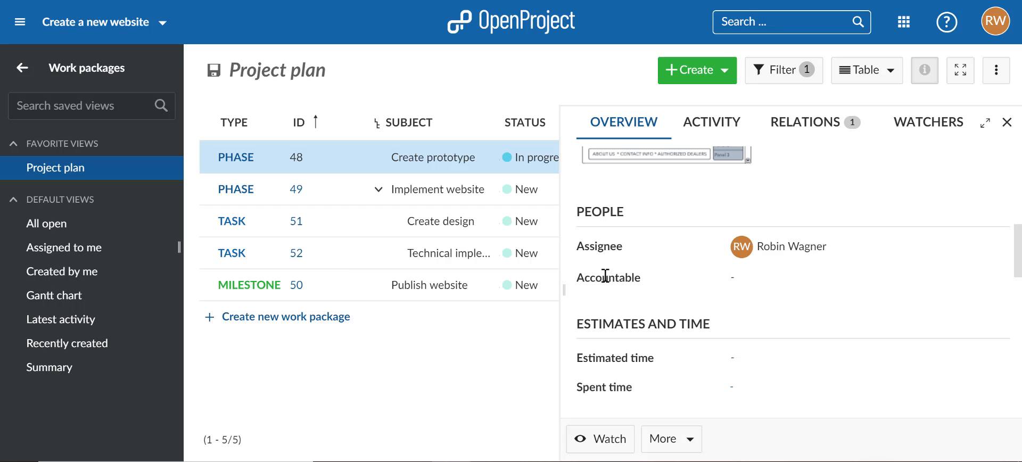
pyautogui.click(732, 278)
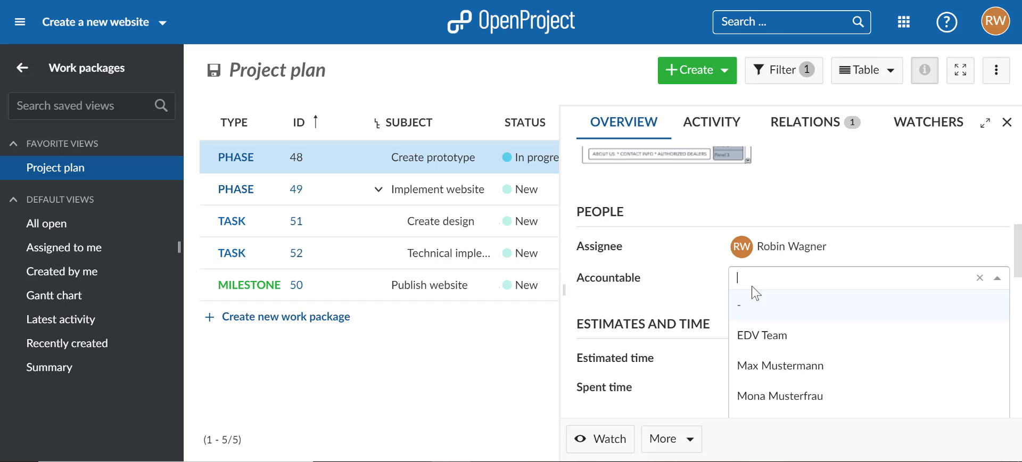
pyautogui.click(766, 368)
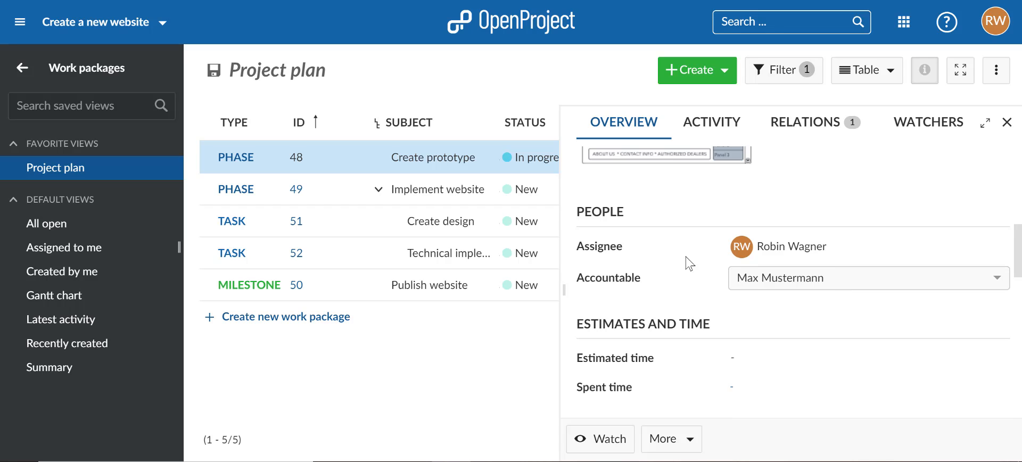
pyautogui.click(630, 275)
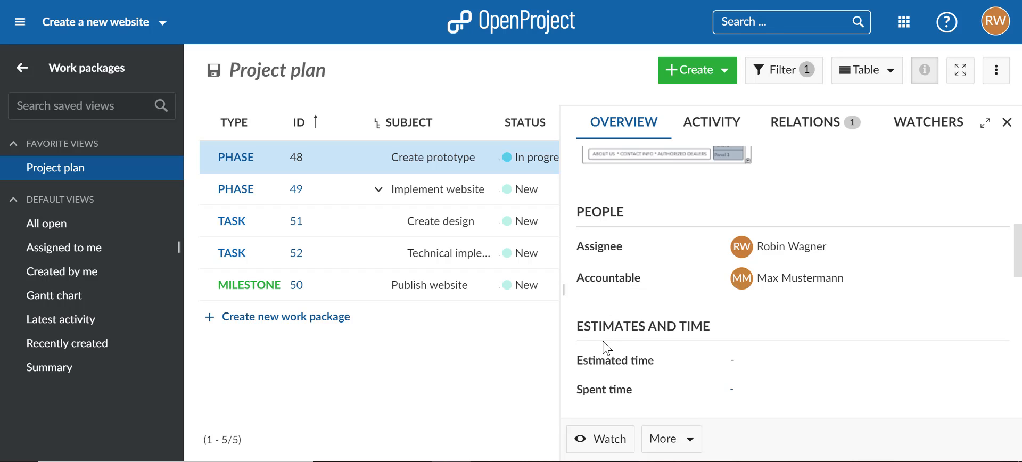
# Step: Set the estimated time of the Create prototype phase to 40 hours
pyautogui.click(733, 360)
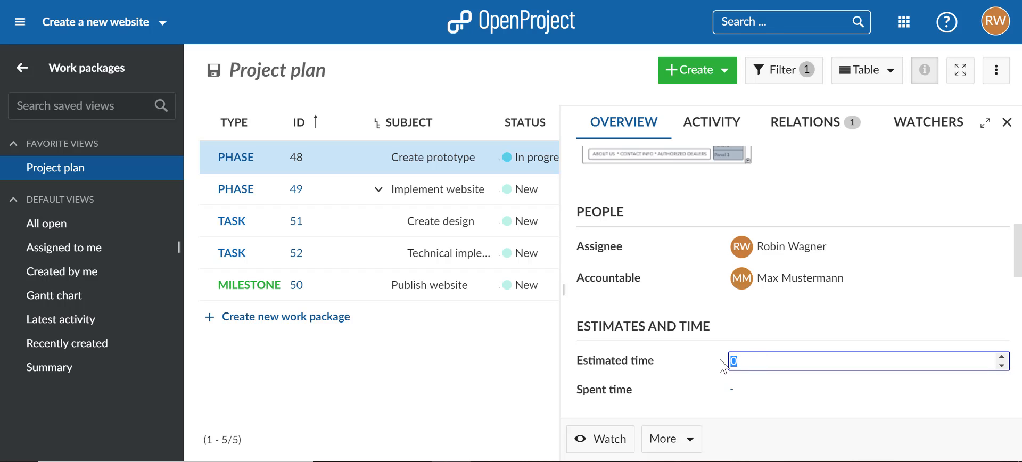
pyautogui.write('40')
pyautogui.press('Return')
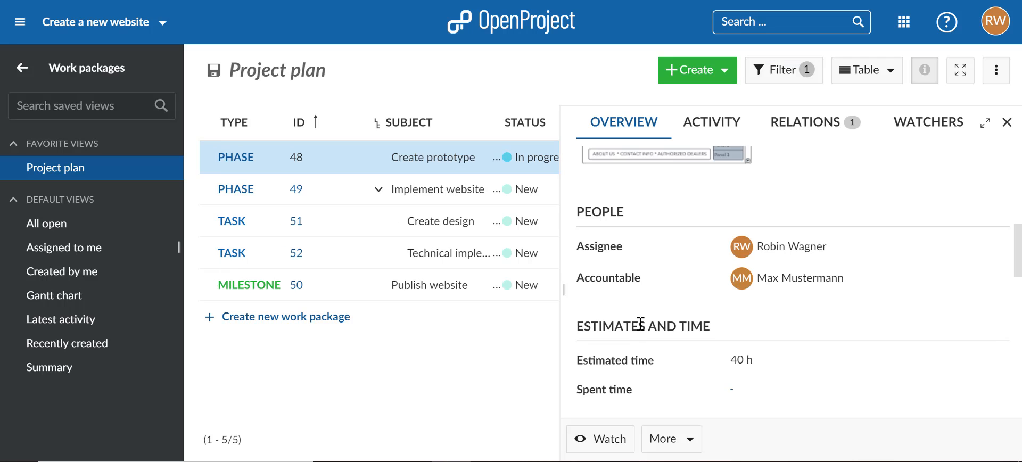
# Step: Post a comment on the Create prototype phase greeting an @-mentioned project member with "Hello" and adding "please provide feedback." on a new line
pyautogui.scroll(-15, 641, 324)
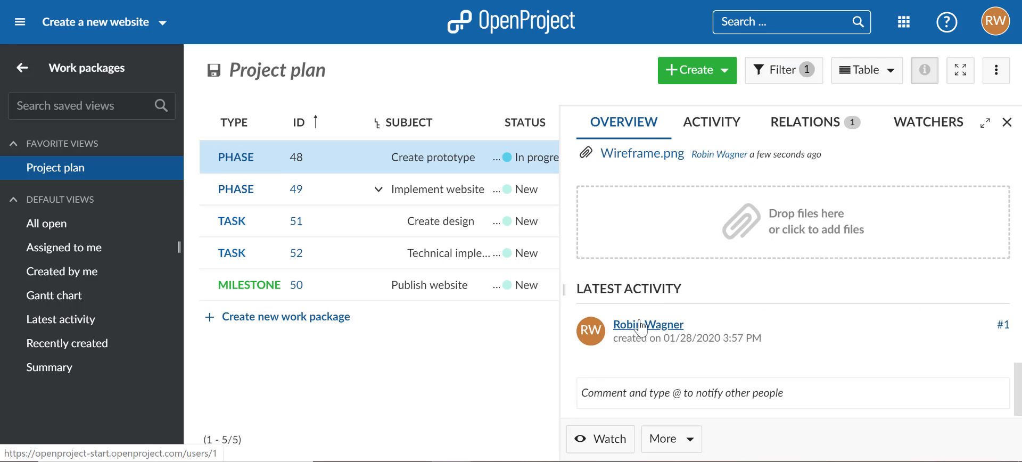
pyautogui.scroll(1, 641, 325)
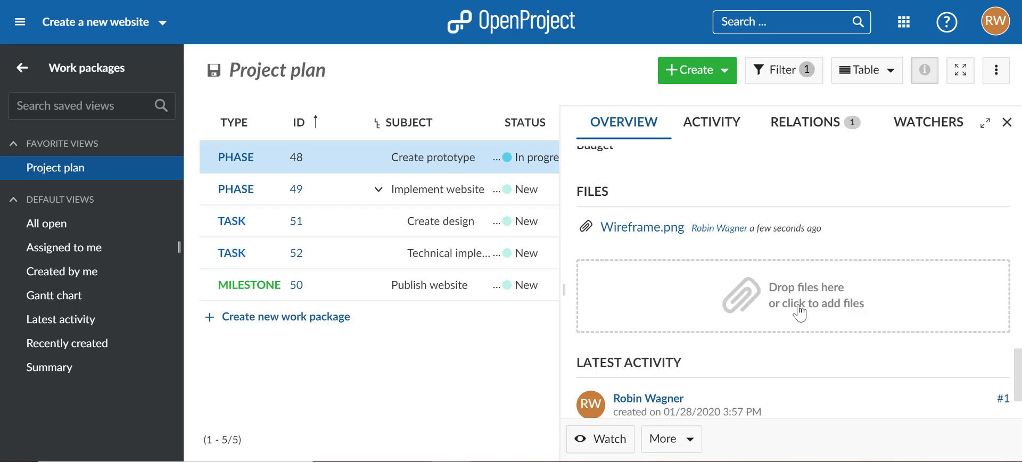
pyautogui.scroll(-1, 784, 312)
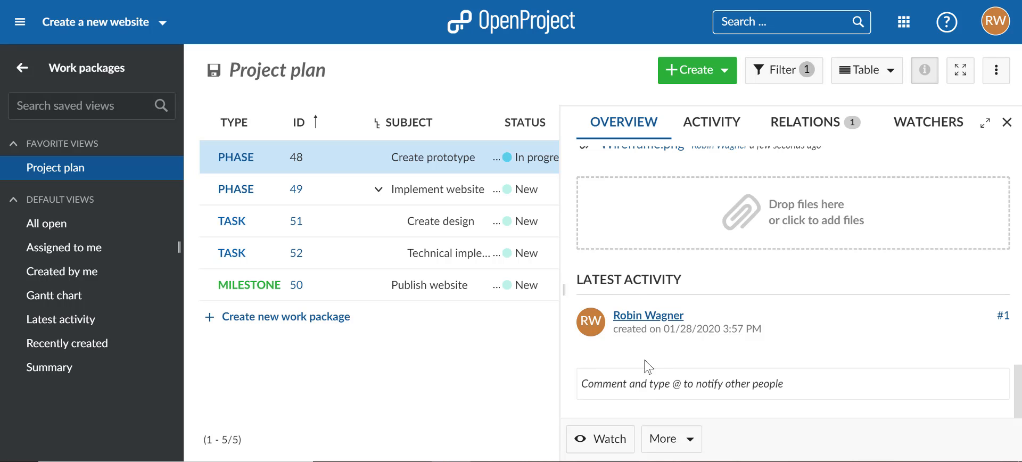
pyautogui.click(644, 384)
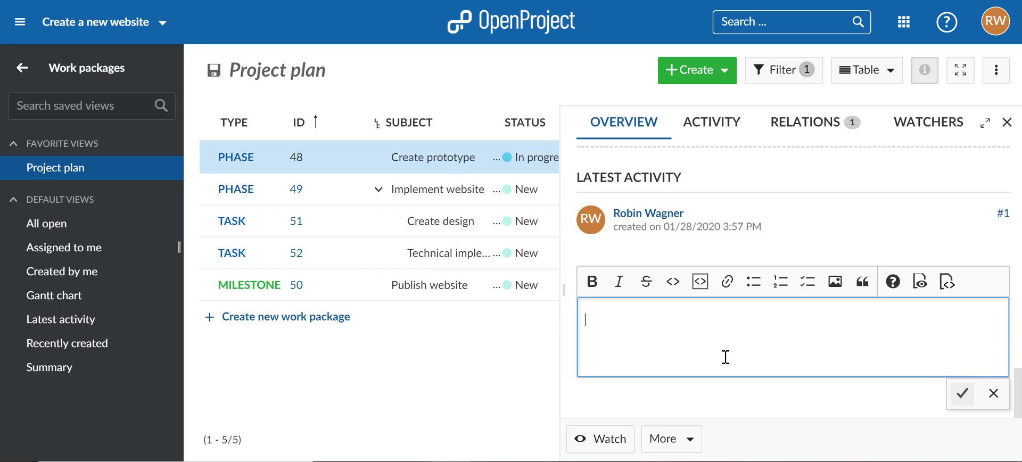
pyautogui.write('Hello')
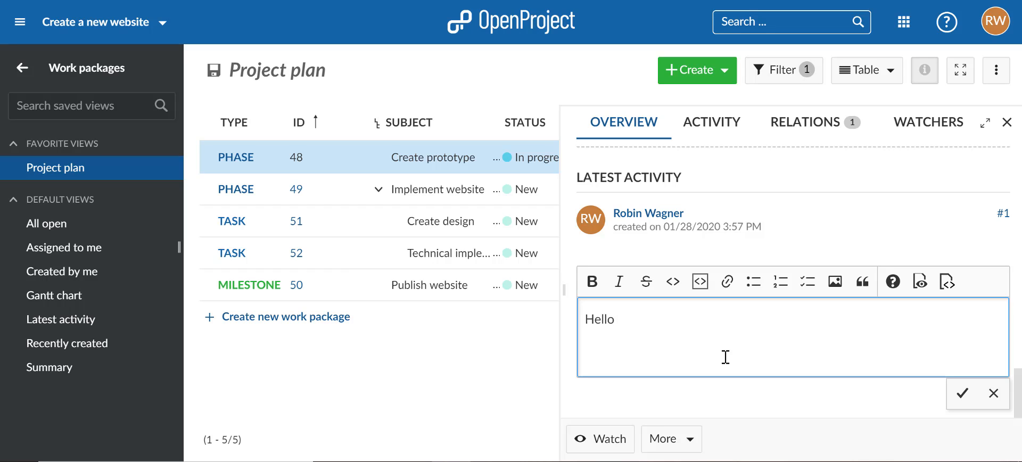
pyautogui.write(' @')
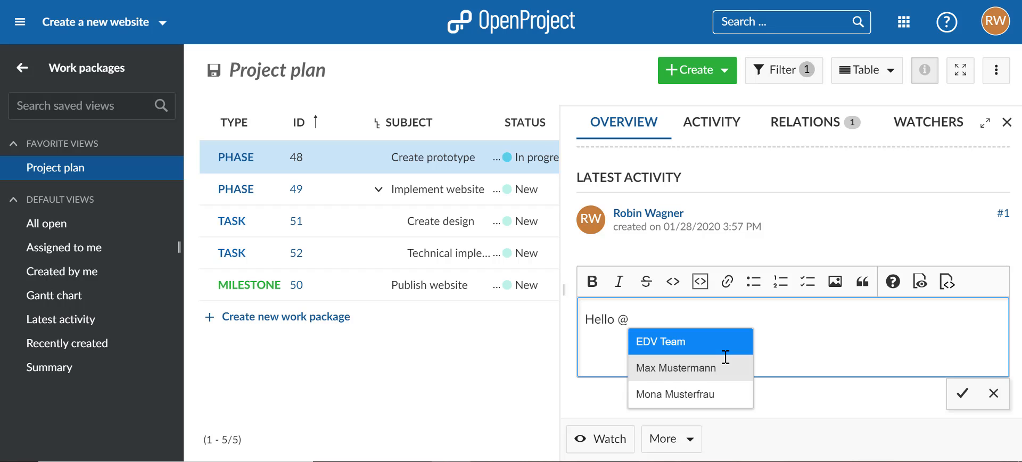
pyautogui.click(707, 395)
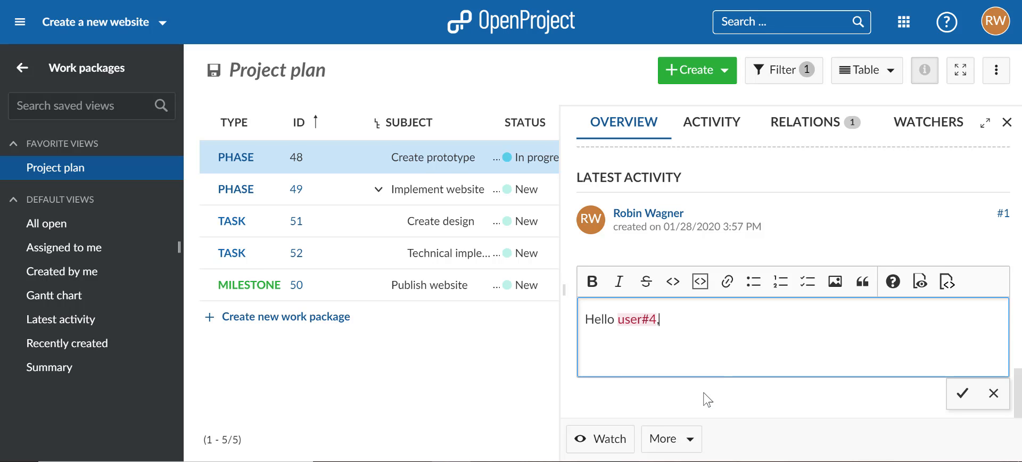
pyautogui.write(',')
pyautogui.press('Return')
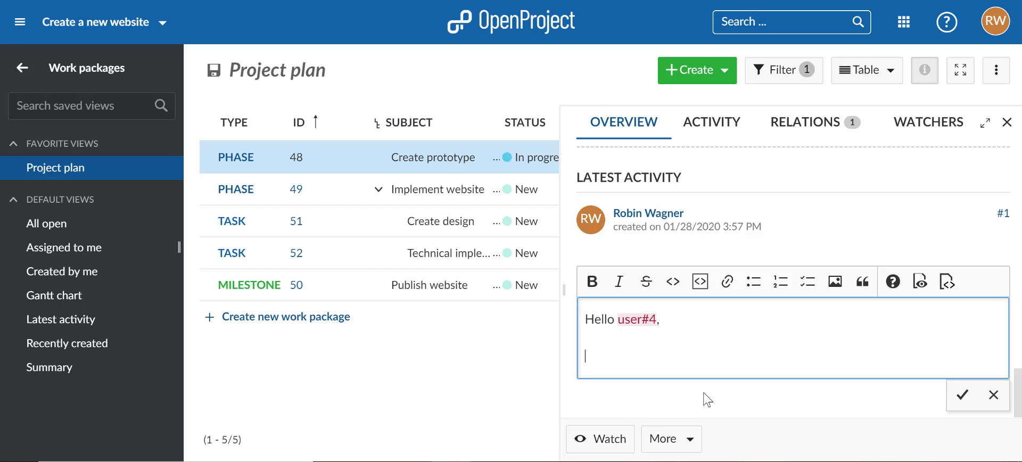
pyautogui.write('please provide feedback.')
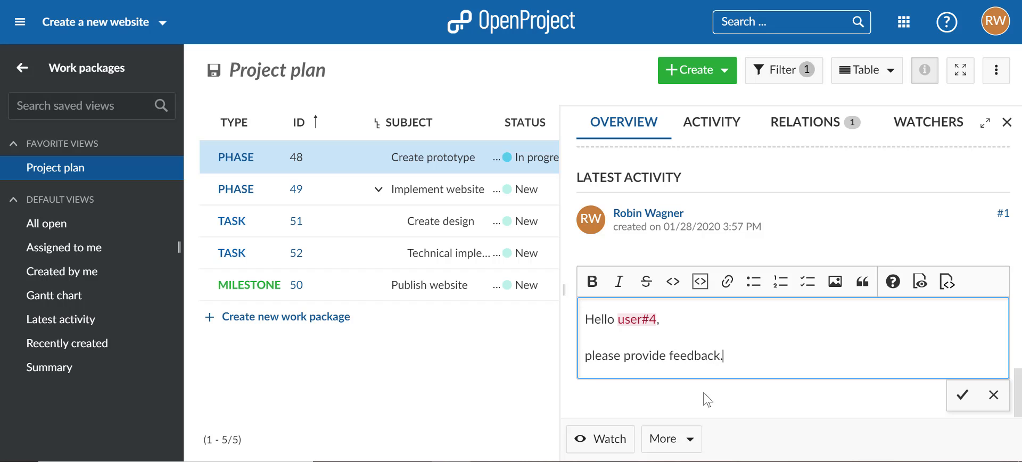
pyautogui.hotkey('ctrl', 'Return')
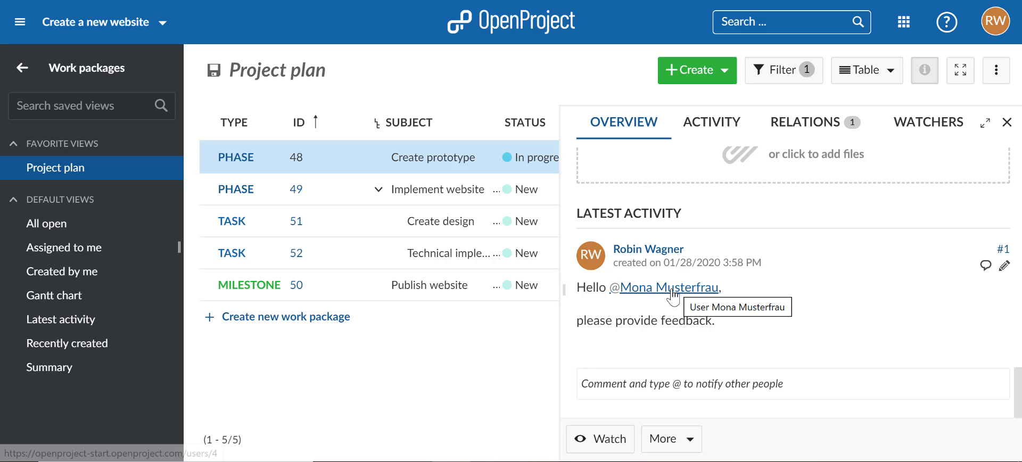
# Step: Add the phase's accountable person as a watcher of the Create prototype phase
pyautogui.scroll(10, 777, 335)
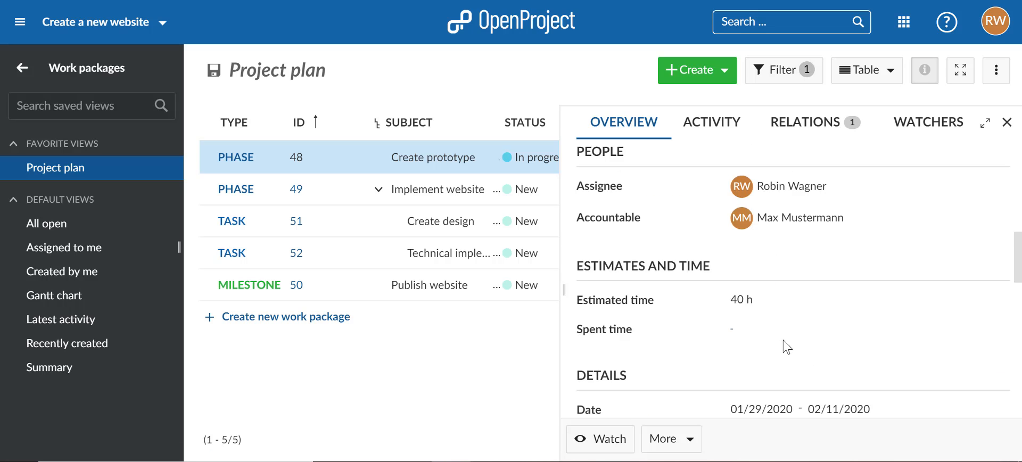
pyautogui.scroll(5, 787, 347)
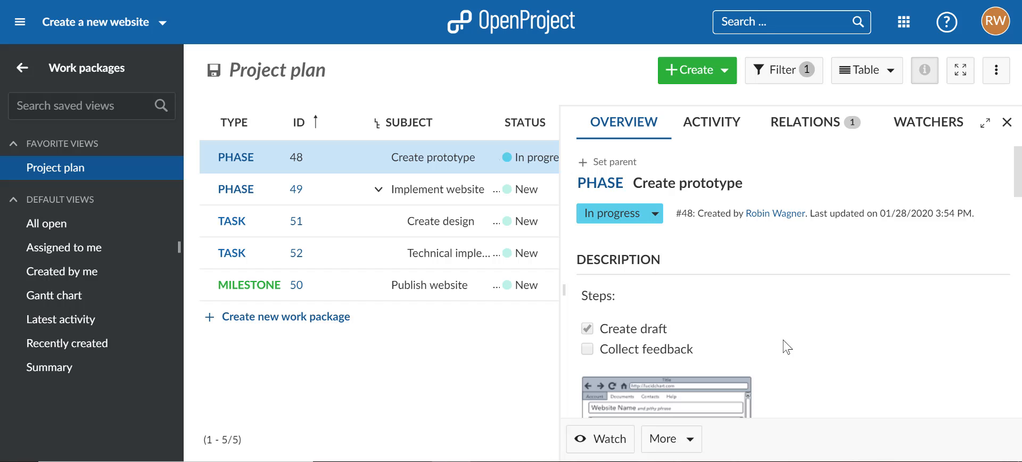
pyautogui.click(938, 127)
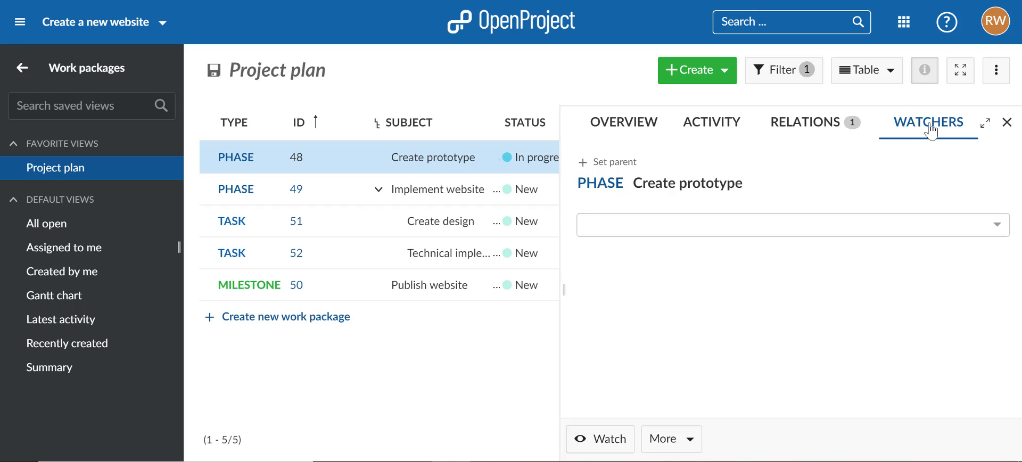
pyautogui.click(782, 230)
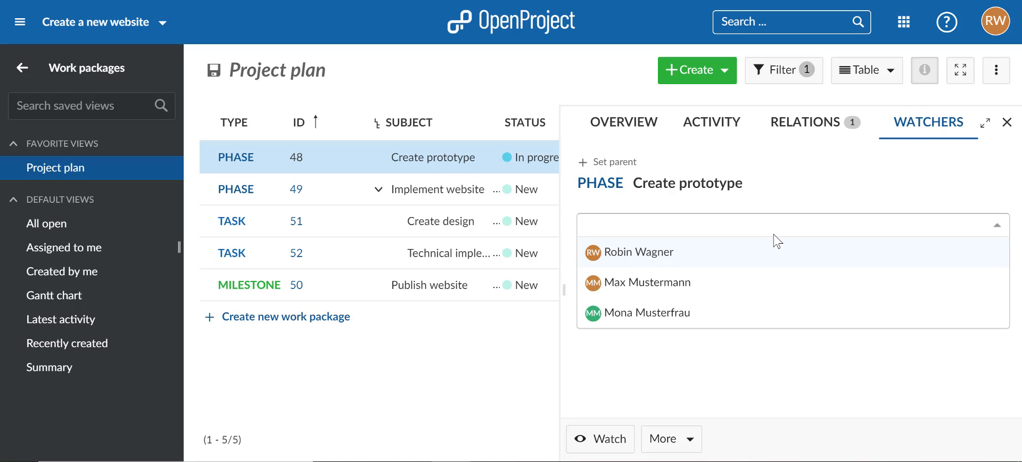
pyautogui.click(724, 291)
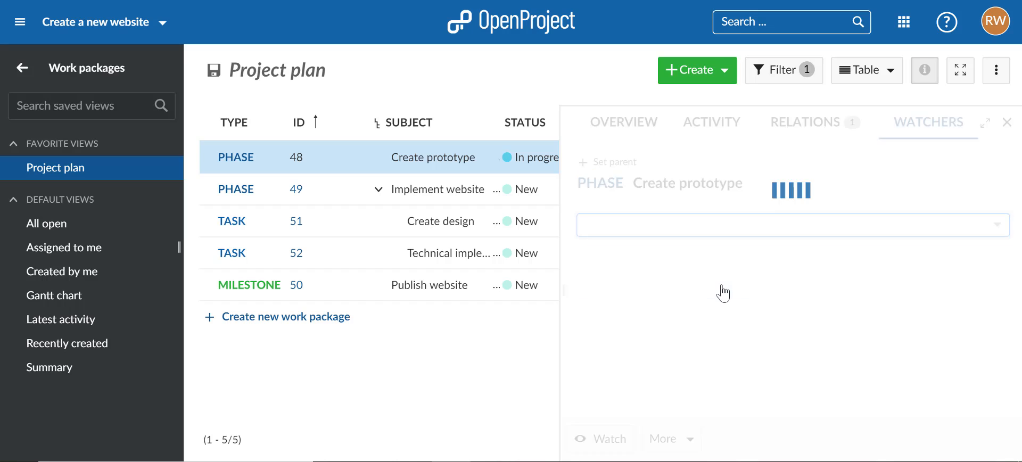
pyautogui.click(780, 323)
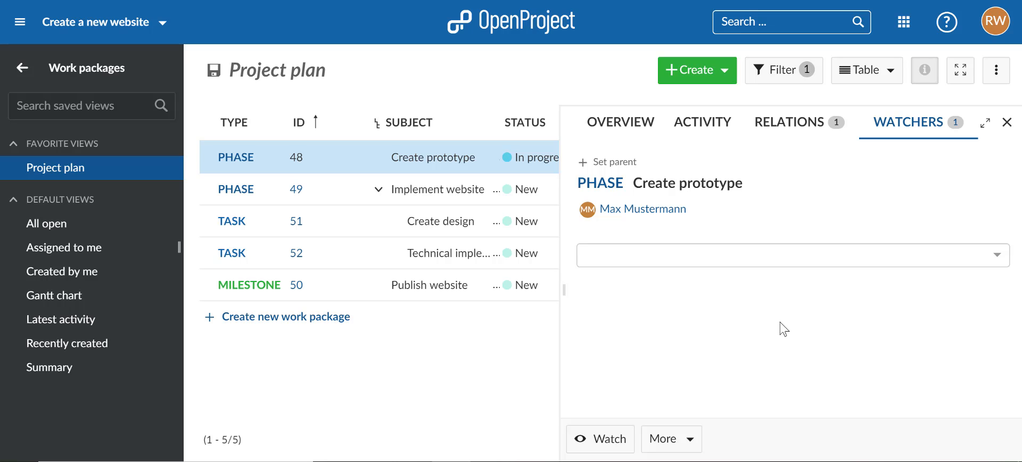
# Step: View the Create prototype overview in the full details view and return to the Project plan list
pyautogui.click(600, 130)
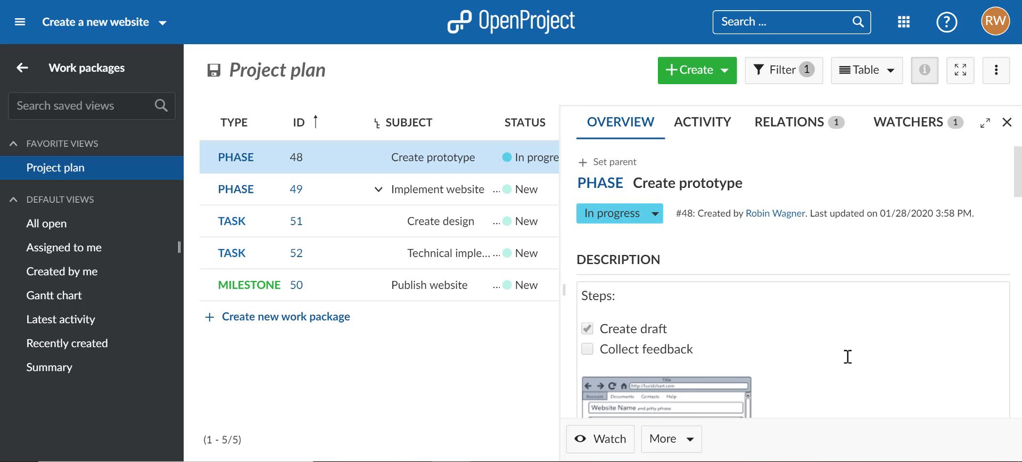
pyautogui.click(986, 126)
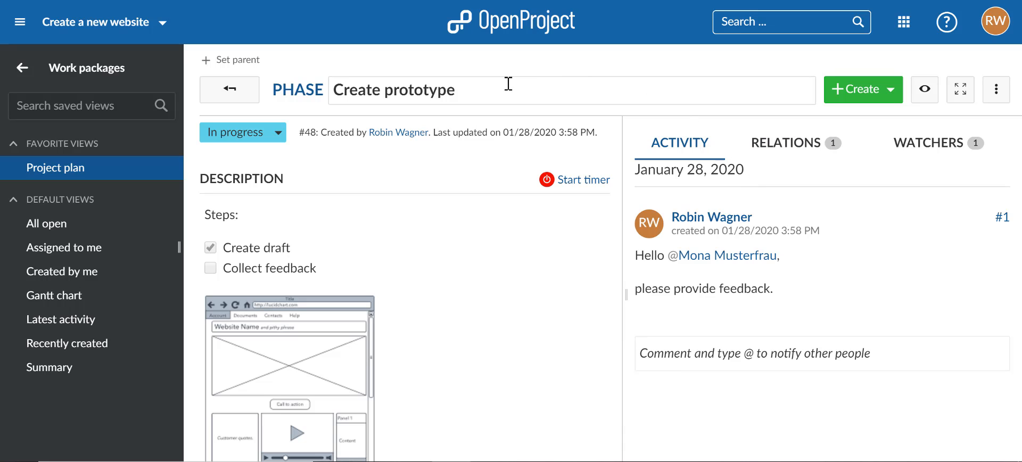
pyautogui.click(244, 91)
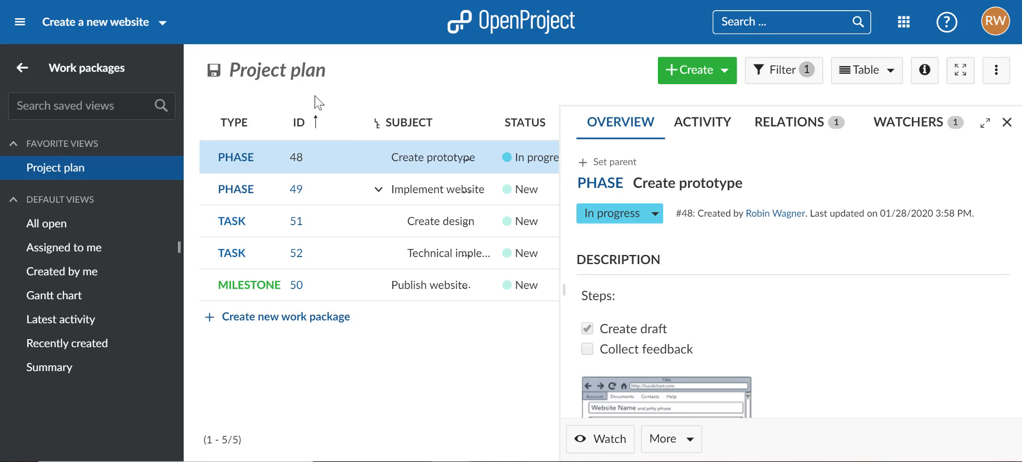
# Step: Set the status of the Create prototype phase to Closed and close its details
pyautogui.click(636, 226)
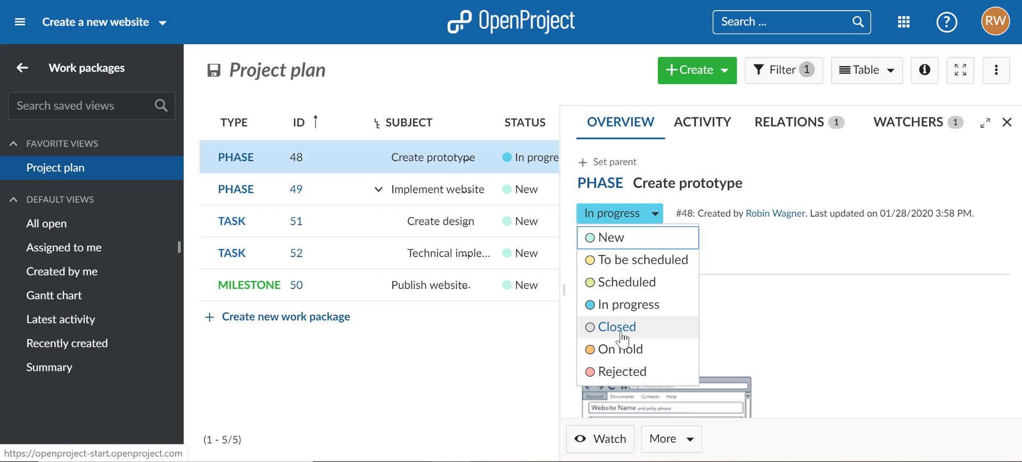
pyautogui.press('Escape')
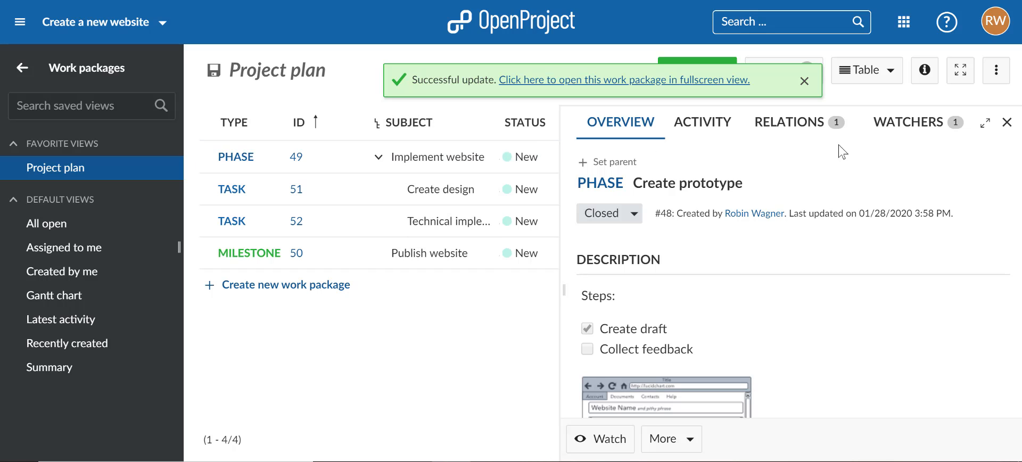
pyautogui.click(1007, 122)
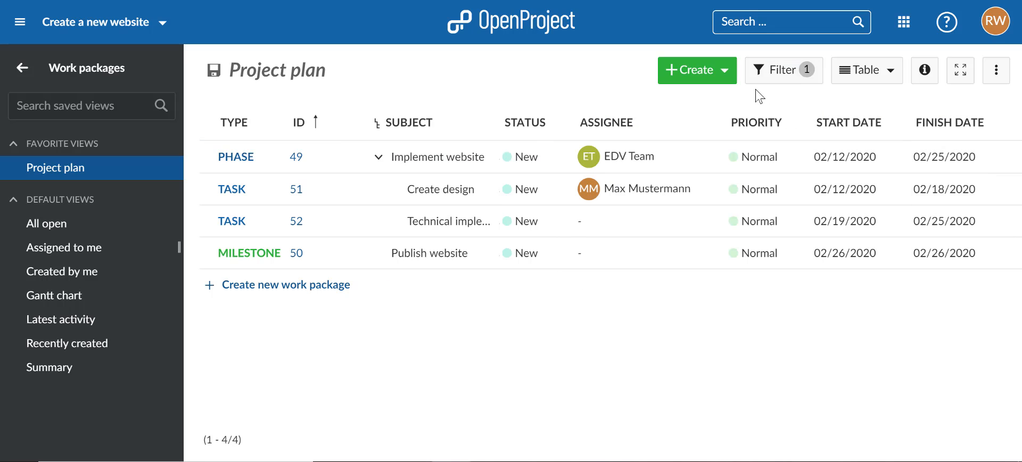
# Step: Filter the Project plan list by closed status, and set the status filter to all
pyautogui.click(798, 79)
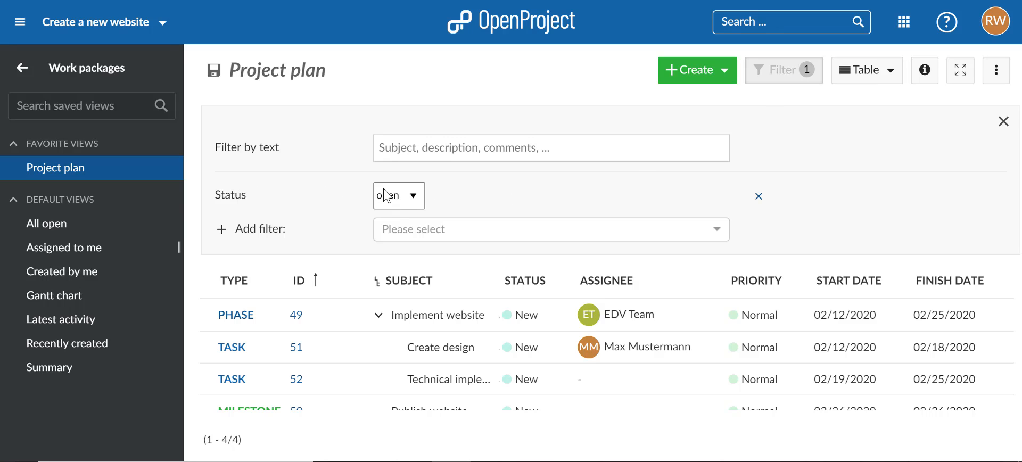
pyautogui.click(418, 203)
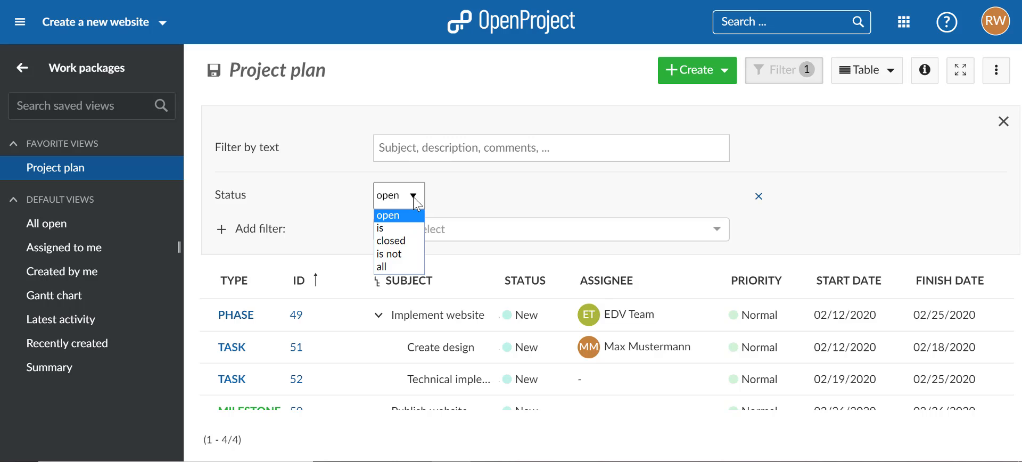
pyautogui.click(399, 246)
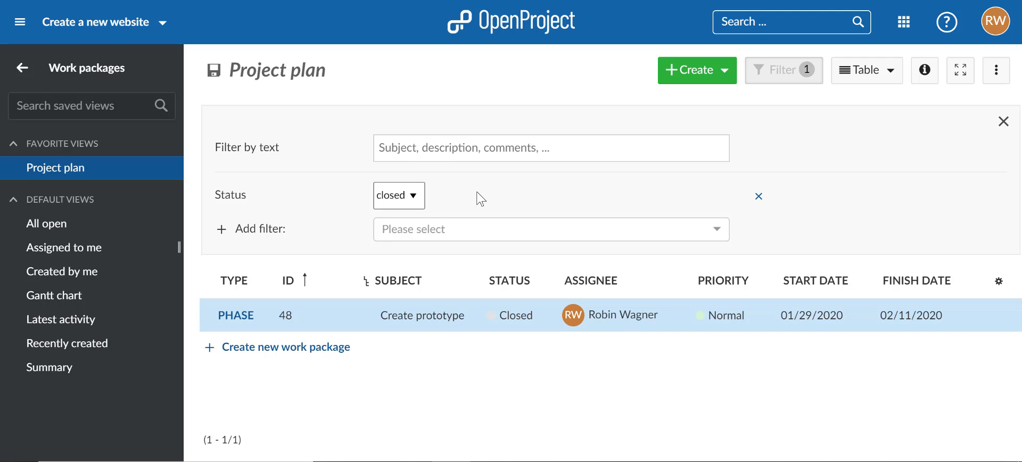
pyautogui.click(418, 197)
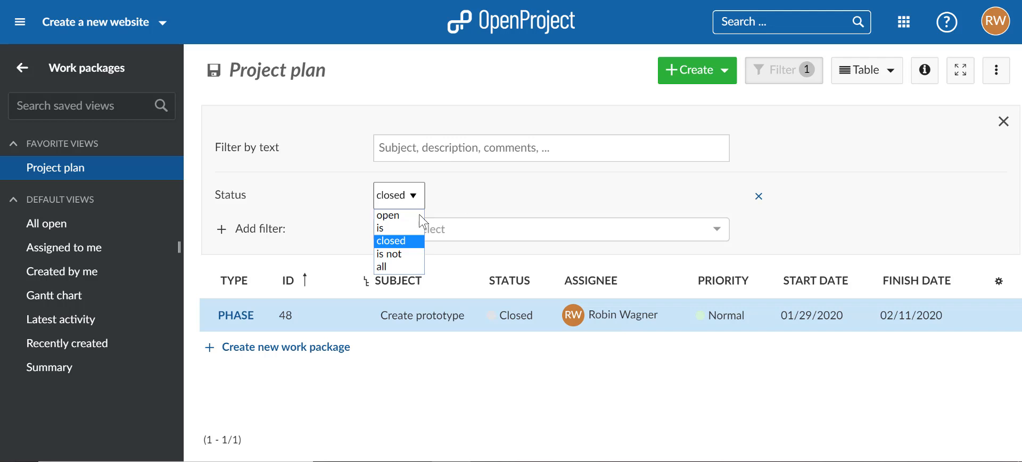
pyautogui.click(408, 263)
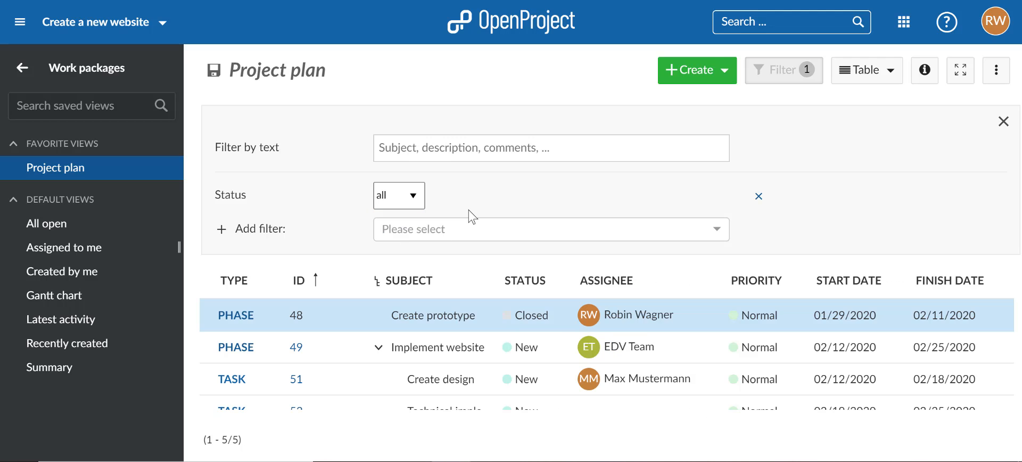
# Step: Add an assignee filter to the Project plan list for the Create prototype phase's assignee and close the filter settings
pyautogui.click(472, 238)
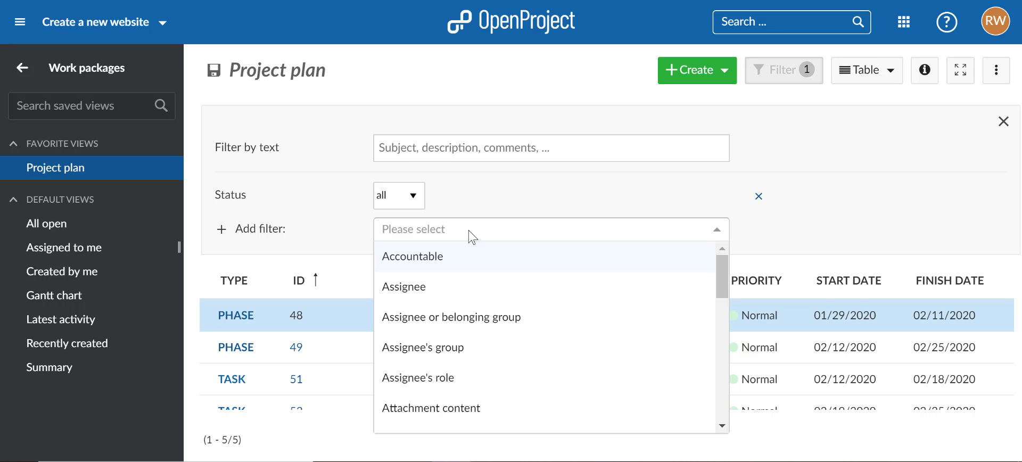
pyautogui.click(446, 290)
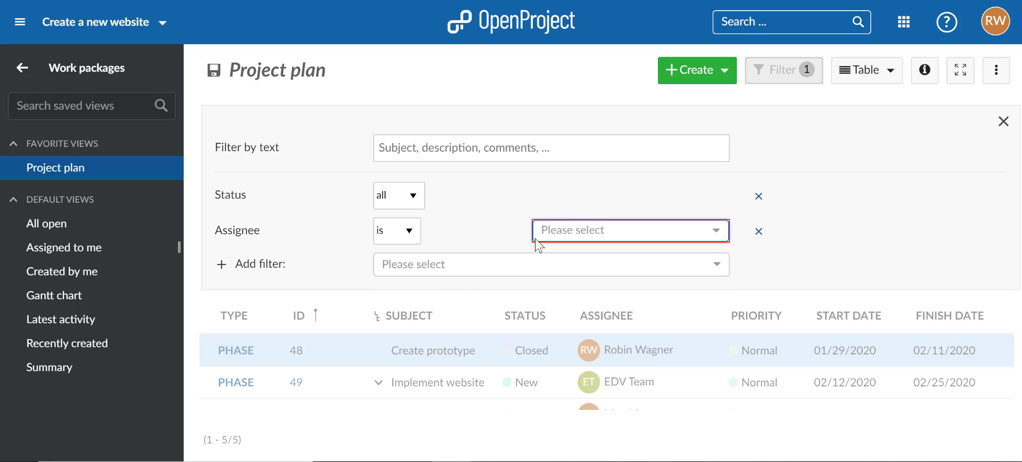
pyautogui.write('Robij')
pyautogui.press('BackSpace')
pyautogui.write('n')
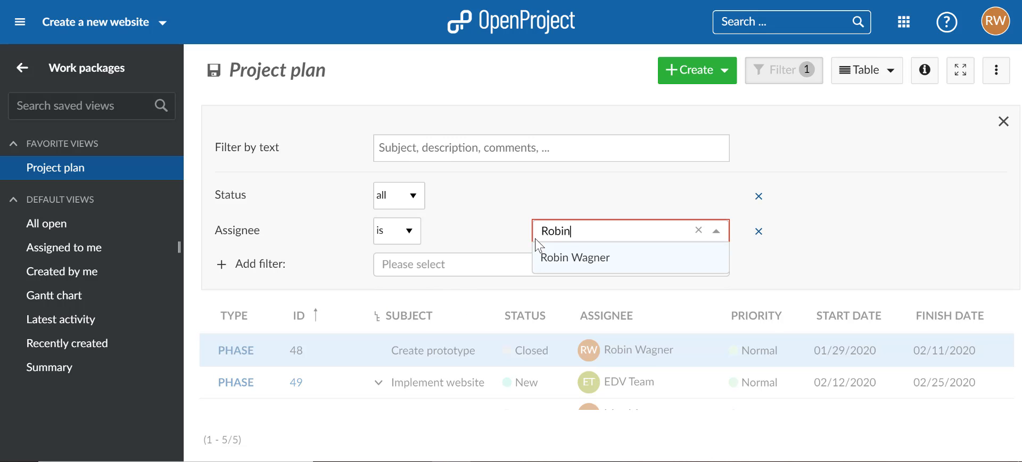
pyautogui.press('Return')
pyautogui.click(882, 254)
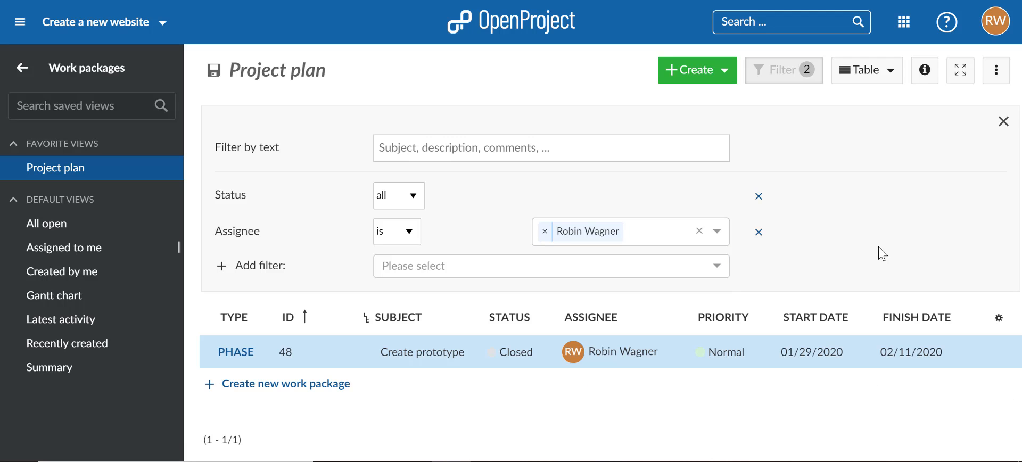
pyautogui.click(800, 81)
# Step: Examine the export formats available for the Project plan view and close the export options without exporting
pyautogui.click(1004, 78)
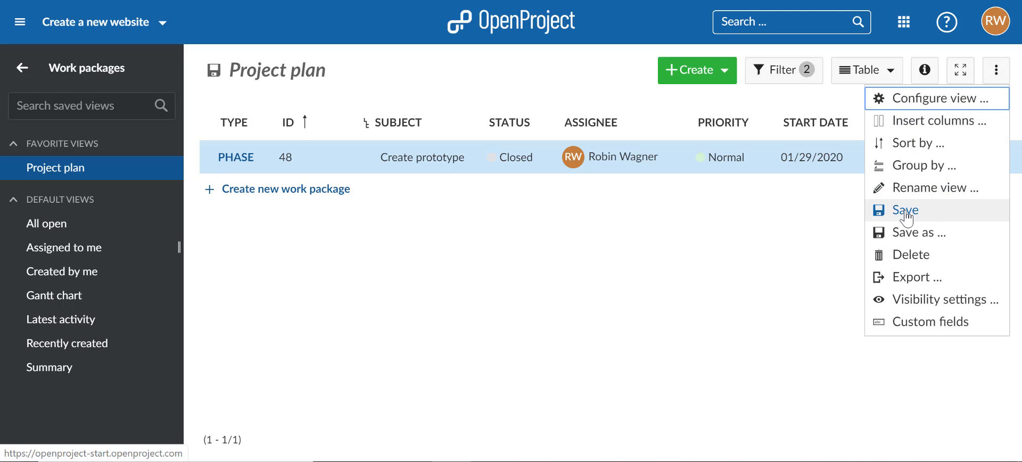
pyautogui.click(840, 102)
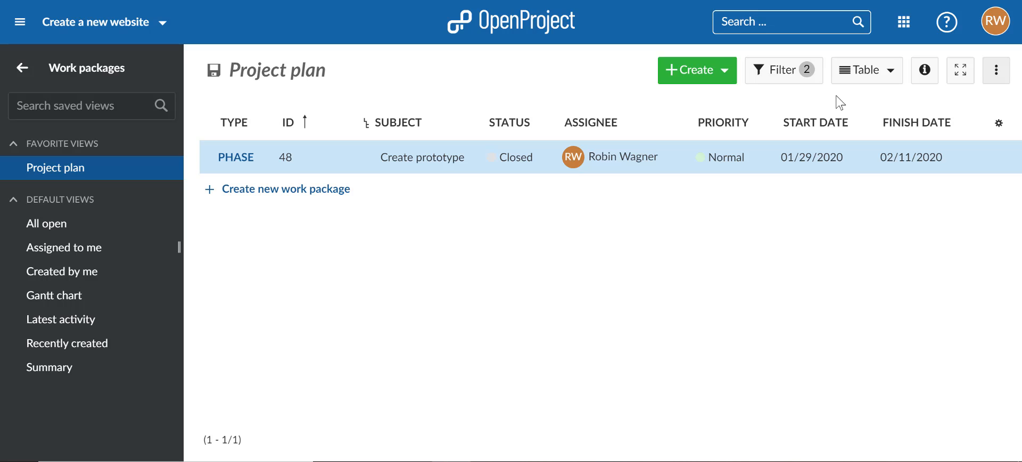
pyautogui.click(994, 79)
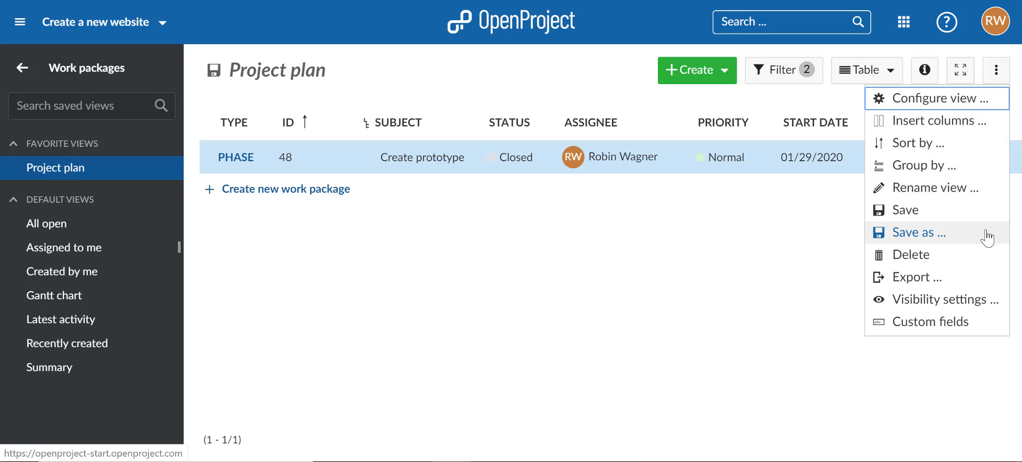
pyautogui.click(950, 288)
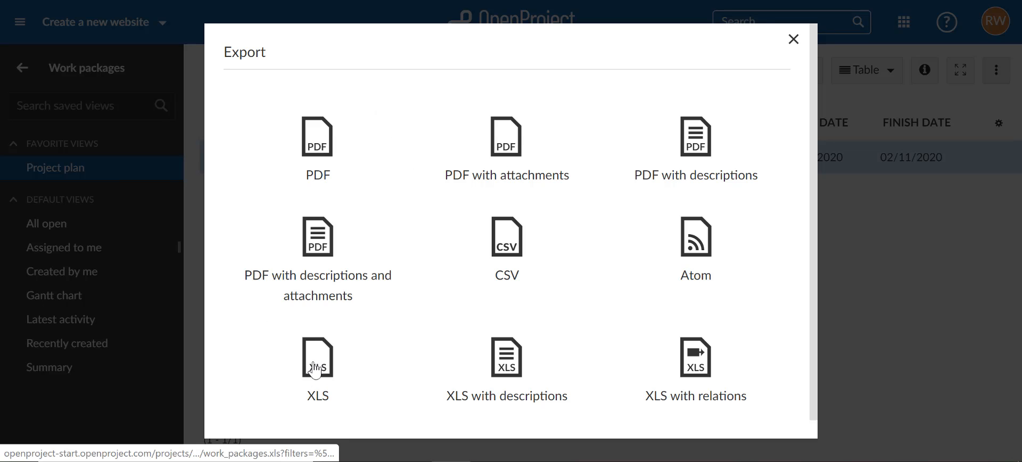
pyautogui.click(793, 40)
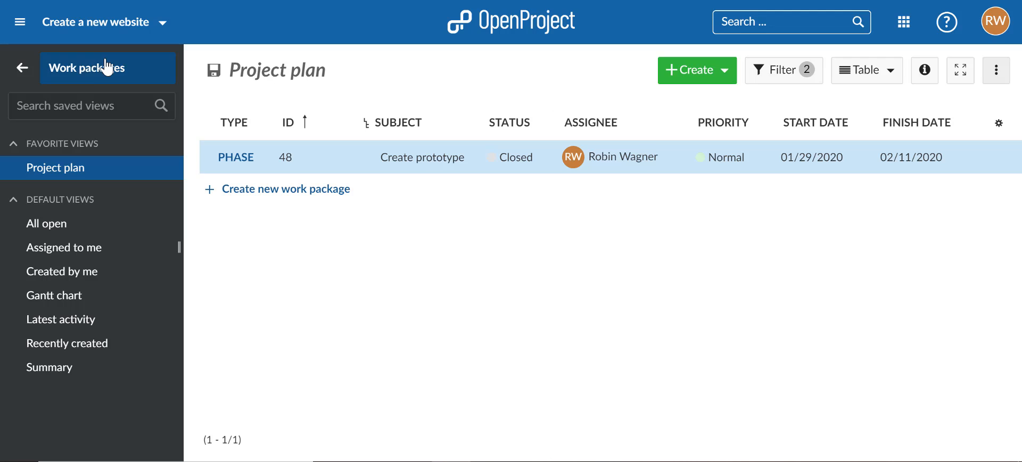
# Step: Start a new budget for the project with the subject Q2 2020
pyautogui.click(22, 69)
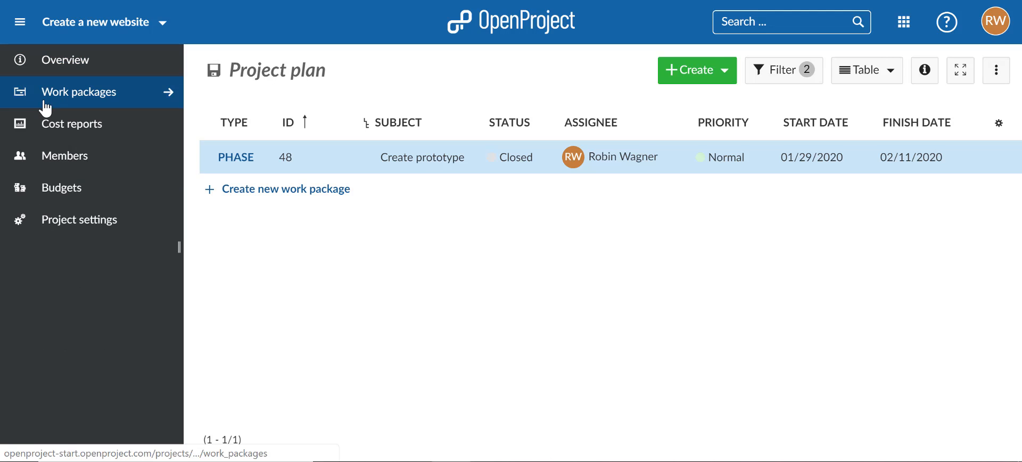
pyautogui.click(52, 199)
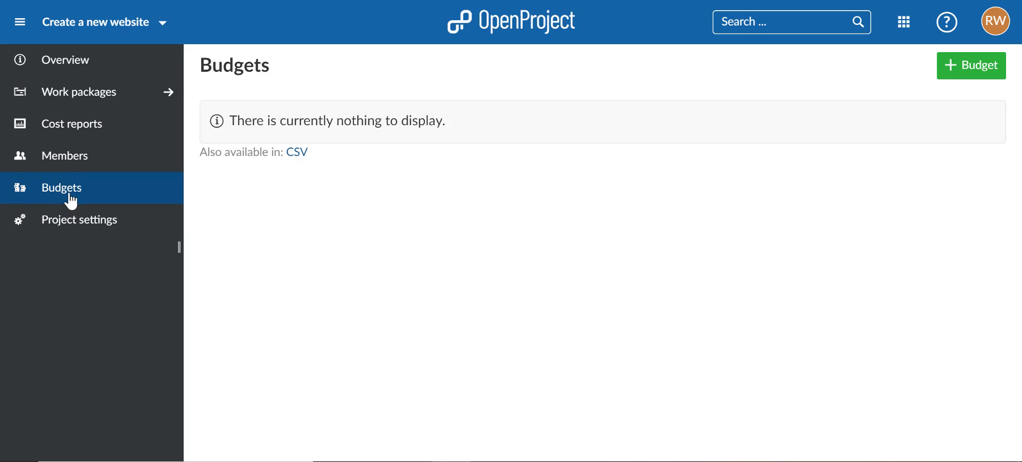
pyautogui.click(978, 75)
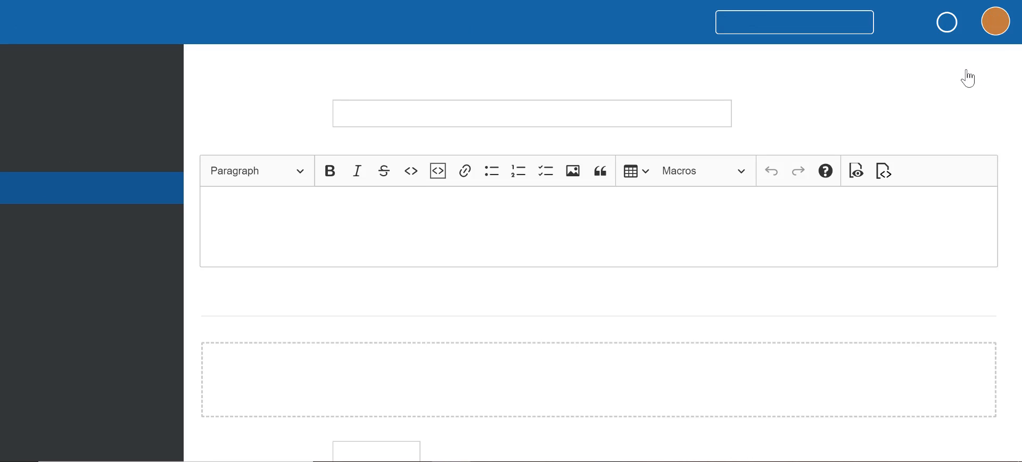
pyautogui.click(680, 118)
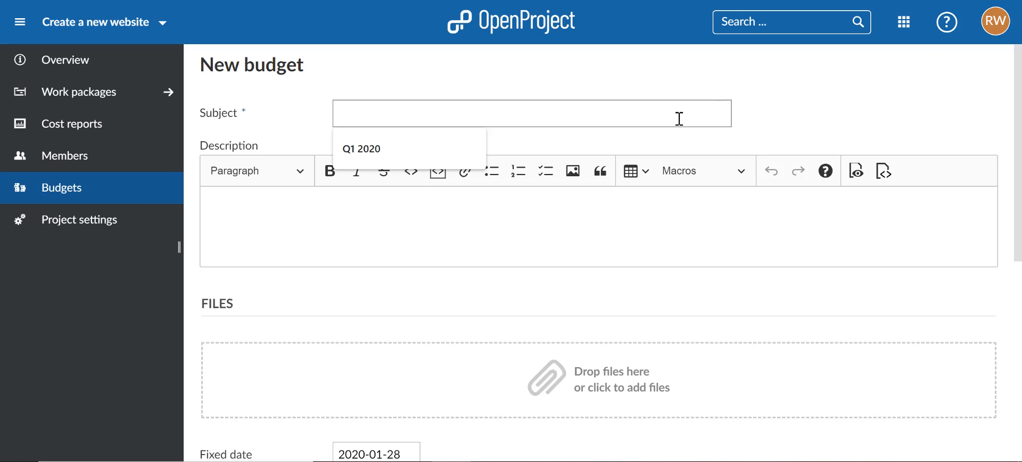
pyautogui.write('Q2 2020')
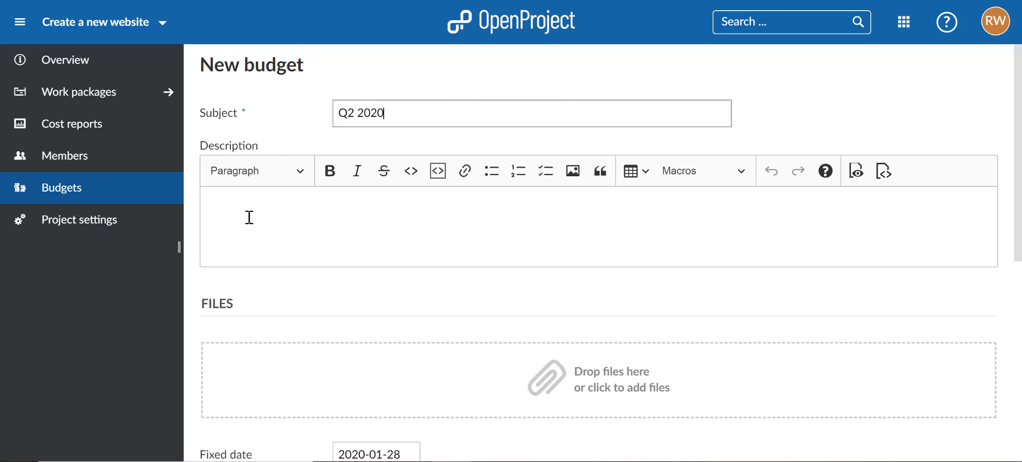
# Step: Enter planned unit costs of 15 units with the cost type Server in the new budget
pyautogui.scroll(-6, 247, 230)
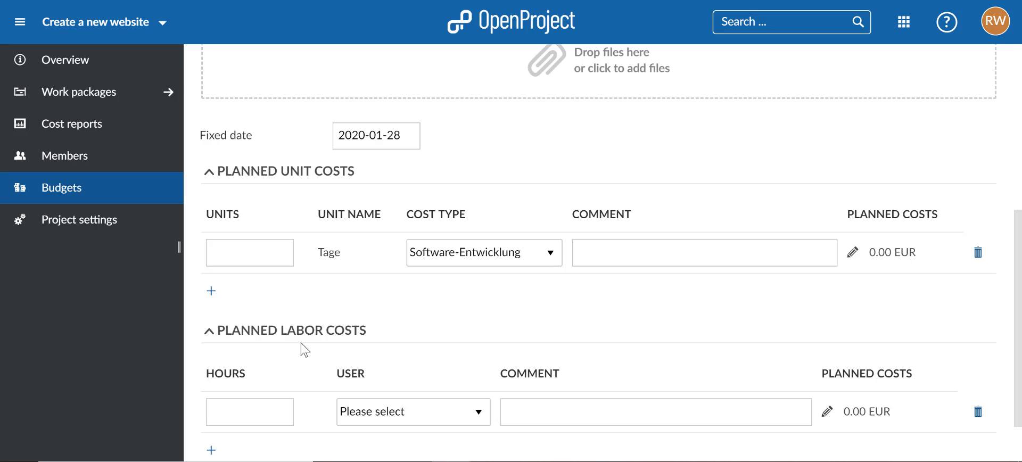
pyautogui.click(438, 257)
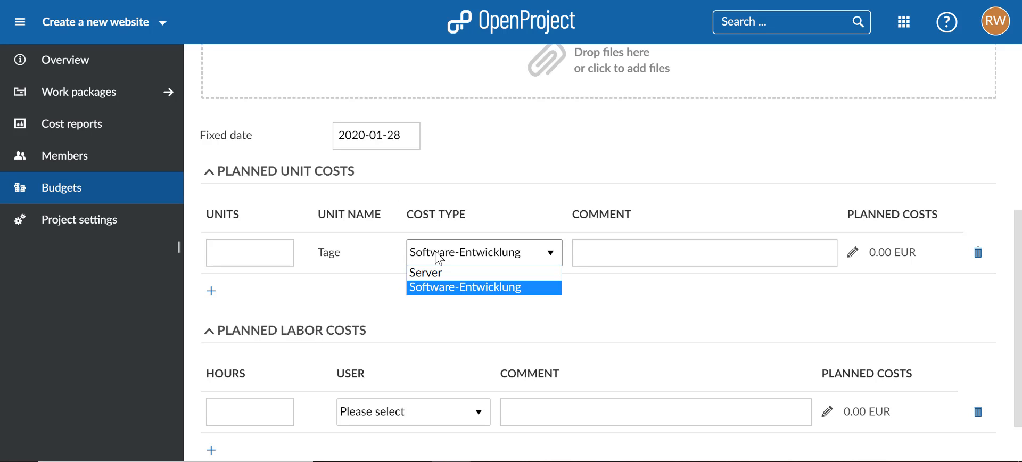
pyautogui.click(436, 270)
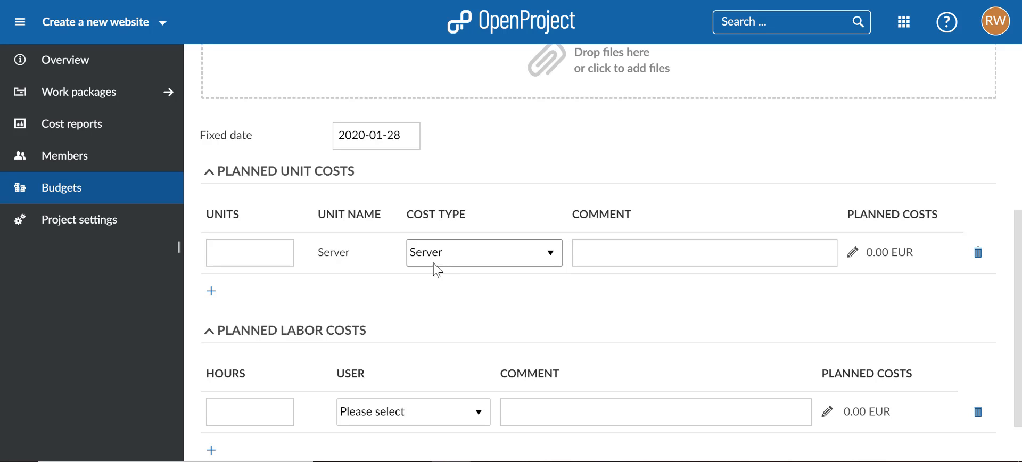
pyautogui.click(230, 247)
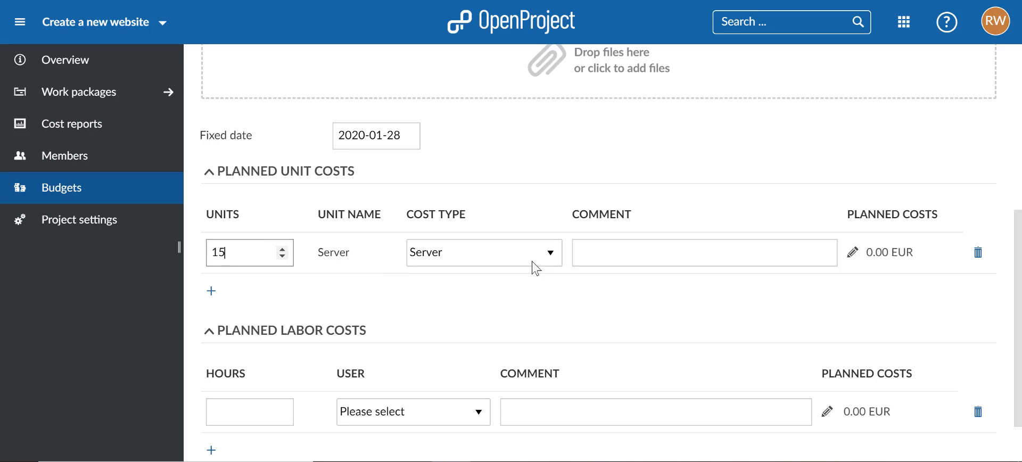
pyautogui.click(596, 261)
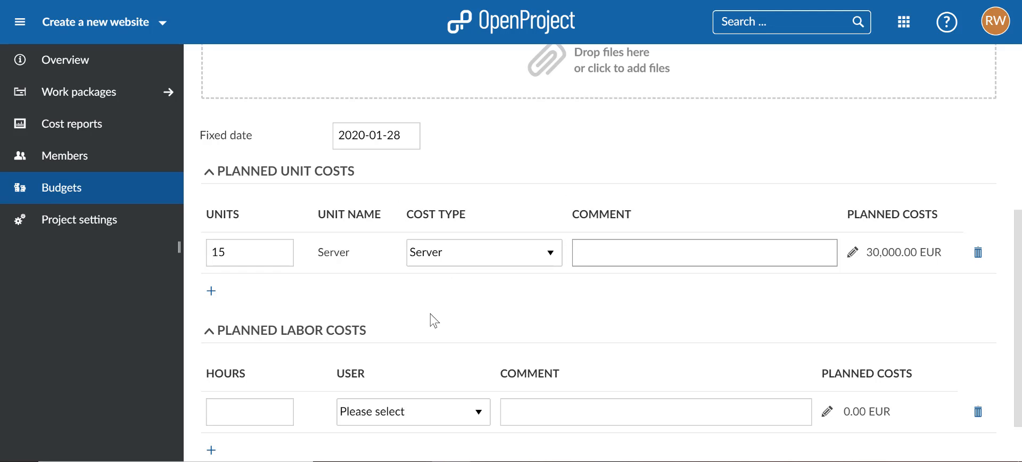
# Step: Plan 120 labor hours for the Create prototype phase's assignee, create the budget and review its planned costs
pyautogui.scroll(-1, 430, 322)
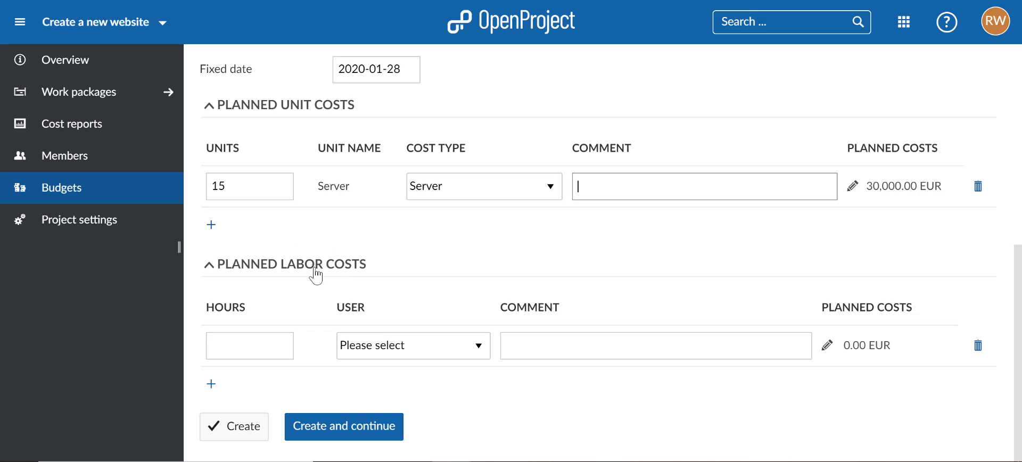
pyautogui.click(384, 349)
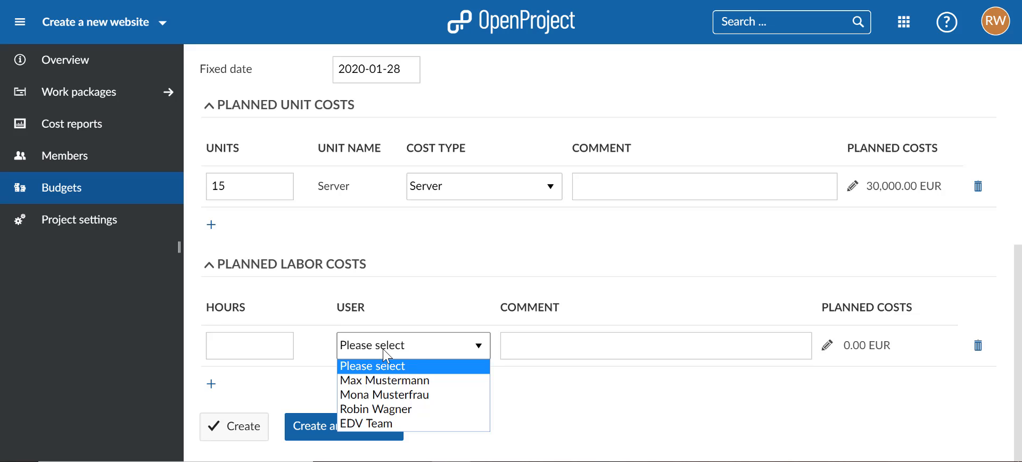
pyautogui.click(378, 410)
pyautogui.click(236, 346)
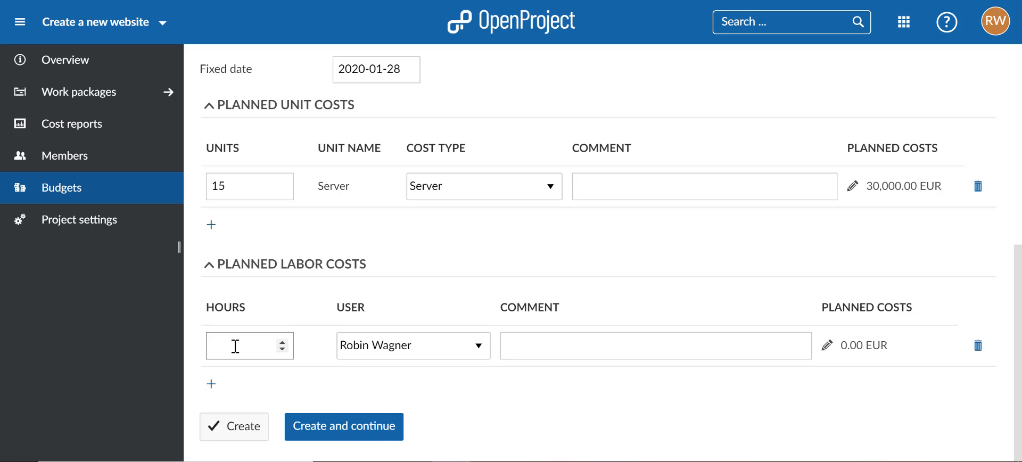
pyautogui.click(536, 338)
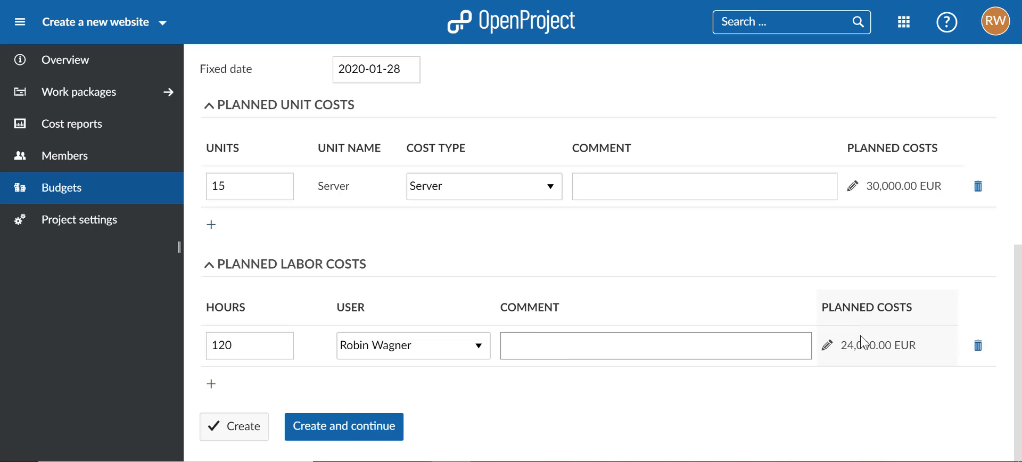
pyautogui.click(226, 426)
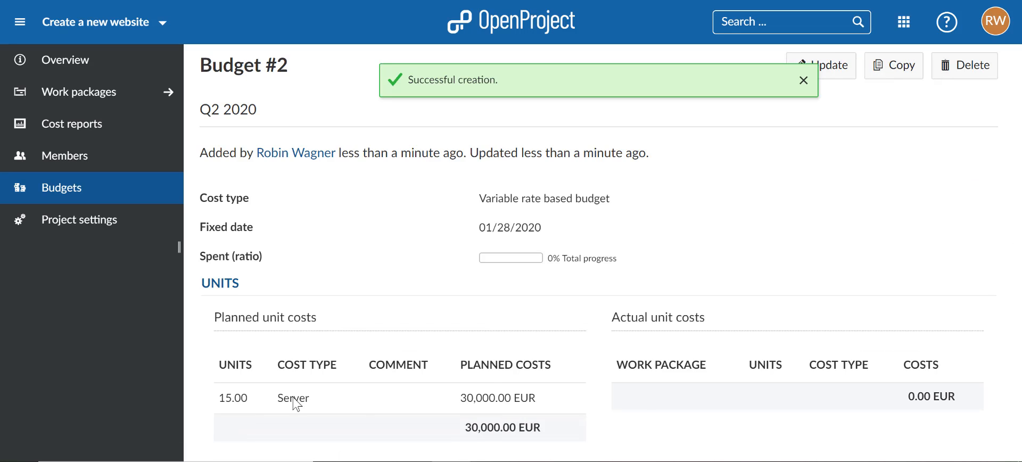
pyautogui.scroll(-3, 404, 351)
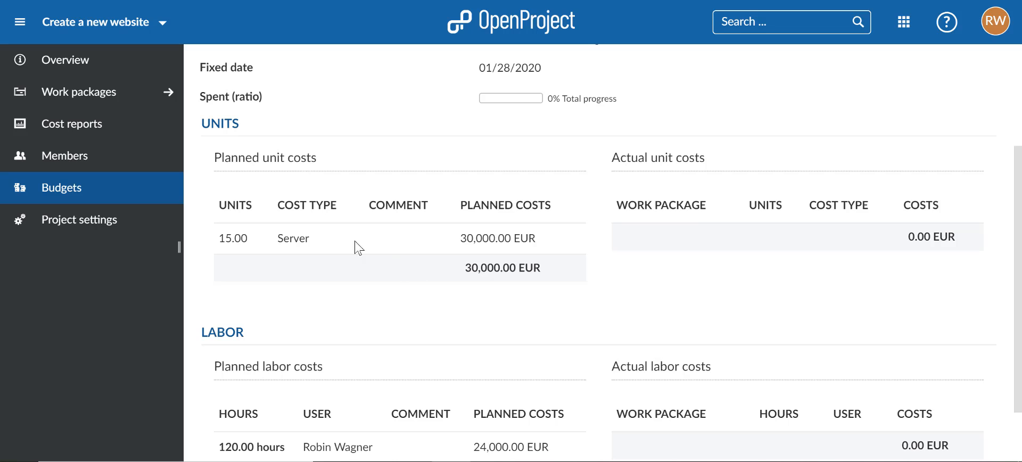
# Step: Reopen the Project plan view of the work packages and add the Budget column to its table
pyautogui.click(116, 105)
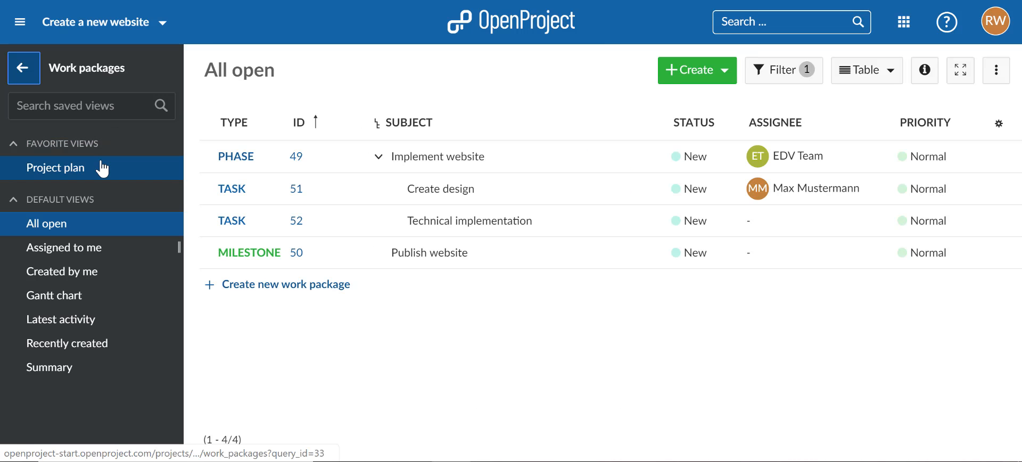
pyautogui.click(103, 169)
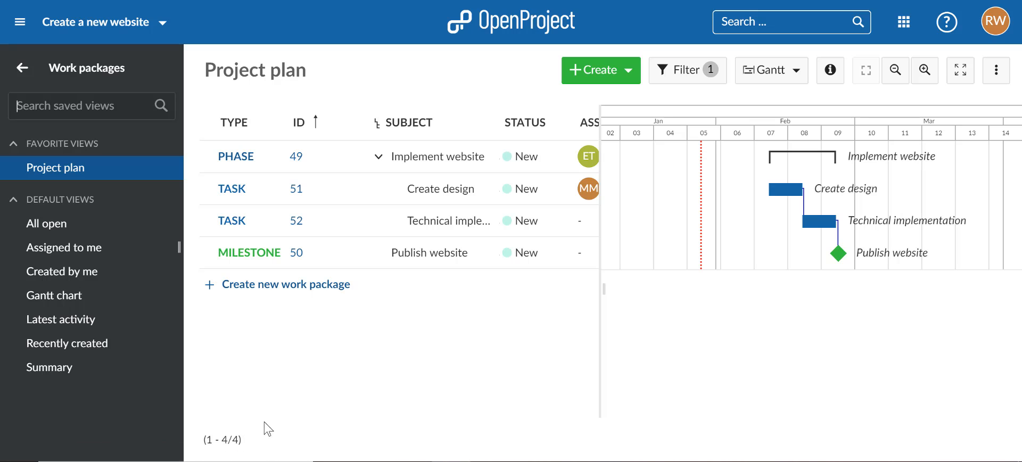
pyautogui.moveTo(267, 415); pyautogui.dragTo(498, 427)
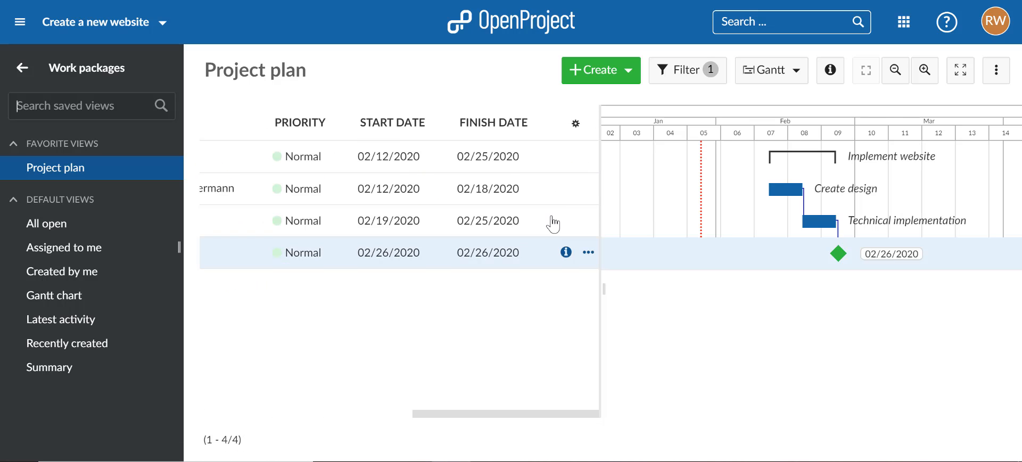
pyautogui.click(576, 127)
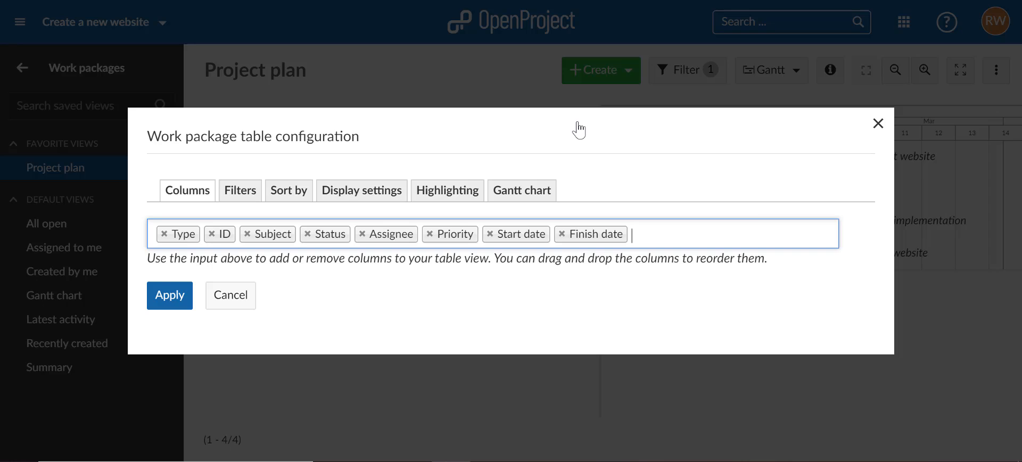
pyautogui.write('bud')
pyautogui.press('Return')
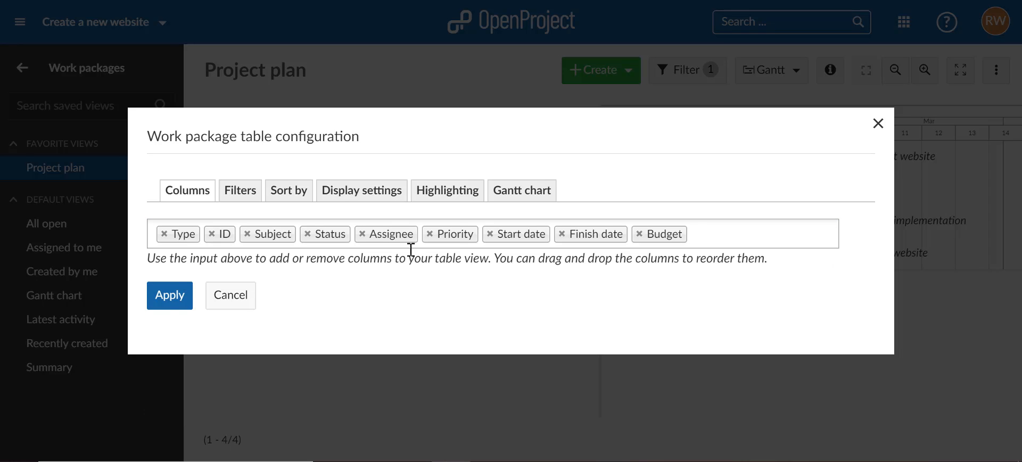
pyautogui.click(175, 302)
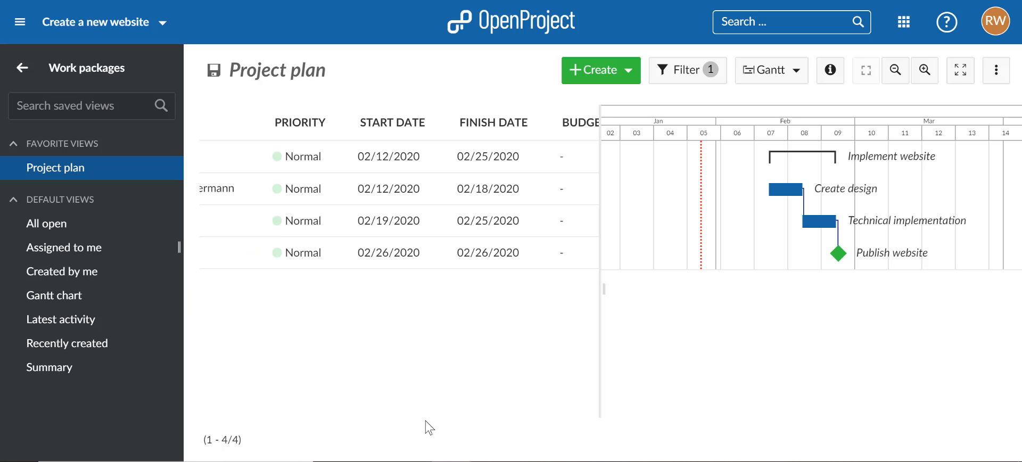
# Step: Assign the budget Q2 2020 to the Implement website phase in the Project plan table
pyautogui.moveTo(482, 414); pyautogui.dragTo(519, 418)
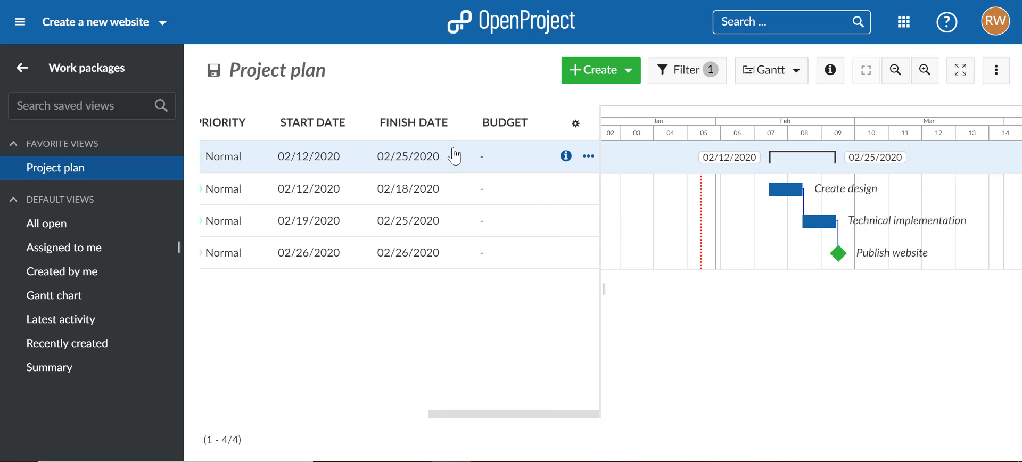
pyautogui.click(479, 155)
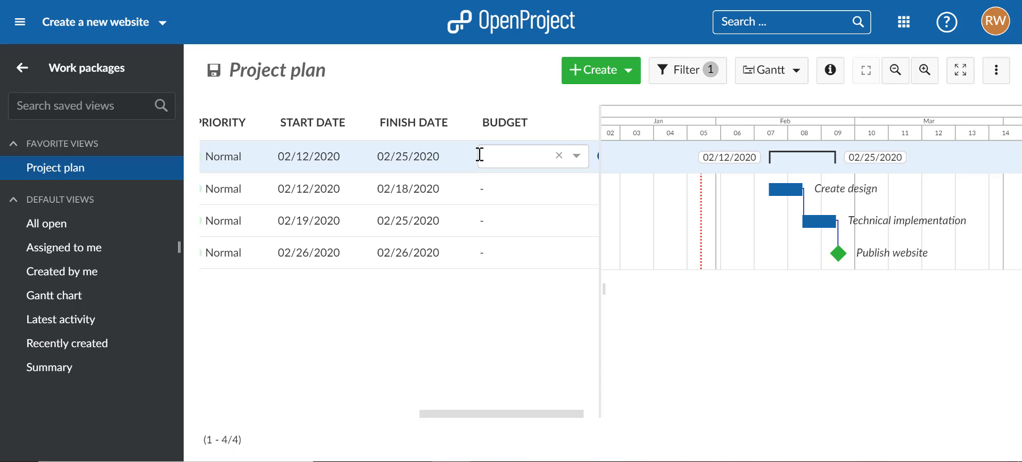
pyautogui.click(495, 219)
pyautogui.click(525, 173)
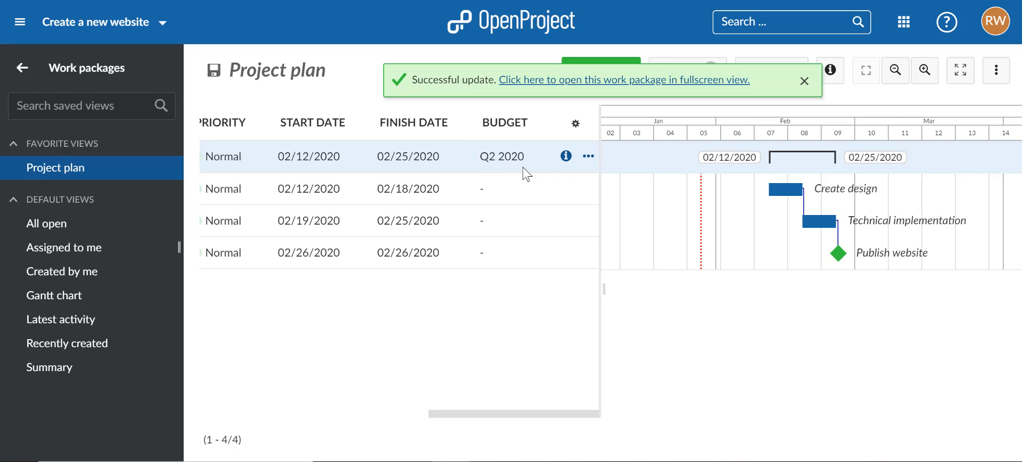
pyautogui.click(510, 199)
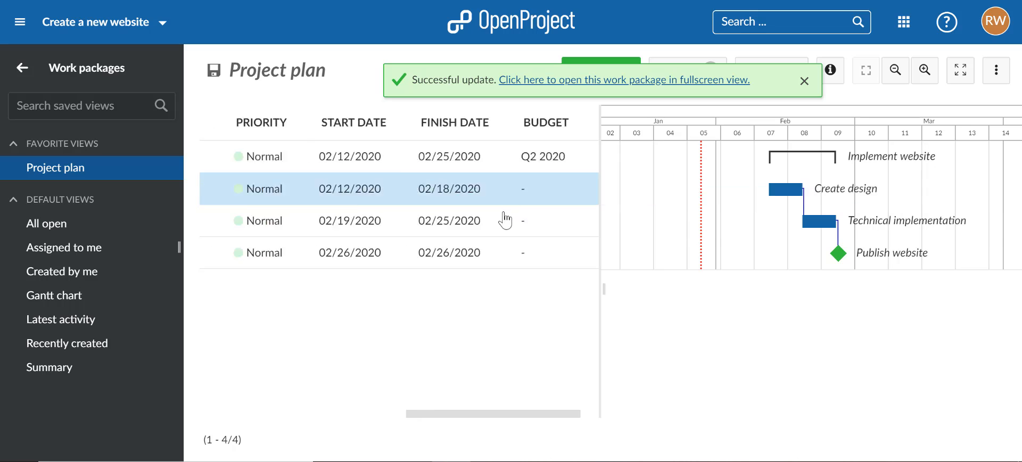
# Step: Select the Create design, Technical implementation and Publish website work packages together and open them for bulk editing
pyautogui.keyDown('ctrl'); pyautogui.click(507, 221); pyautogui.keyUp('ctrl')
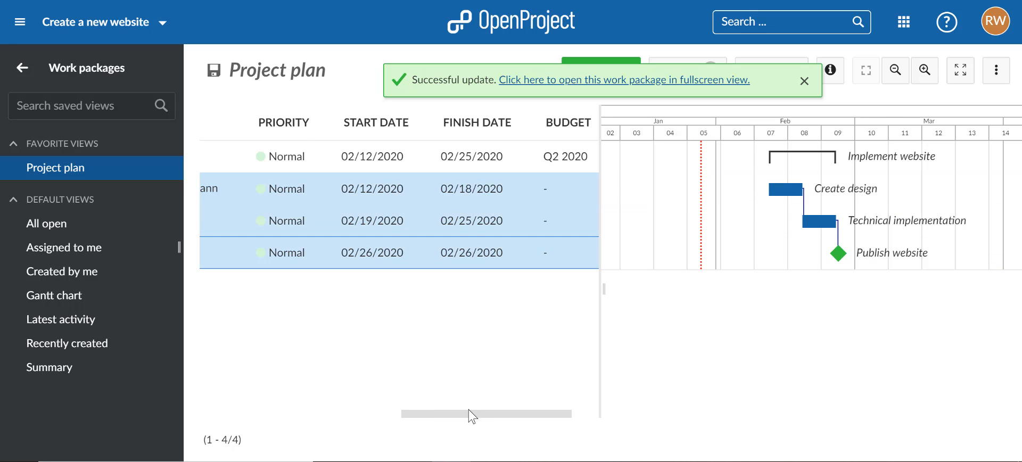
pyautogui.moveTo(470, 414); pyautogui.dragTo(511, 414)
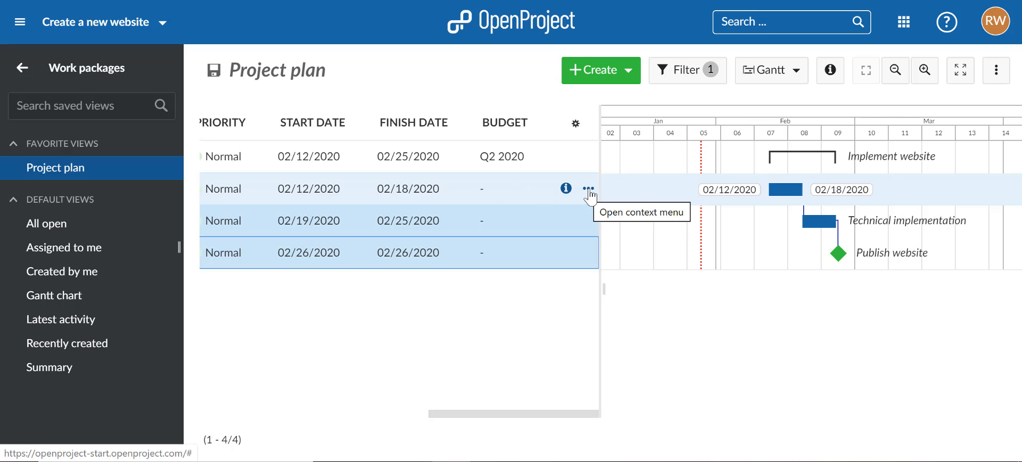
pyautogui.rightClick(510, 198)
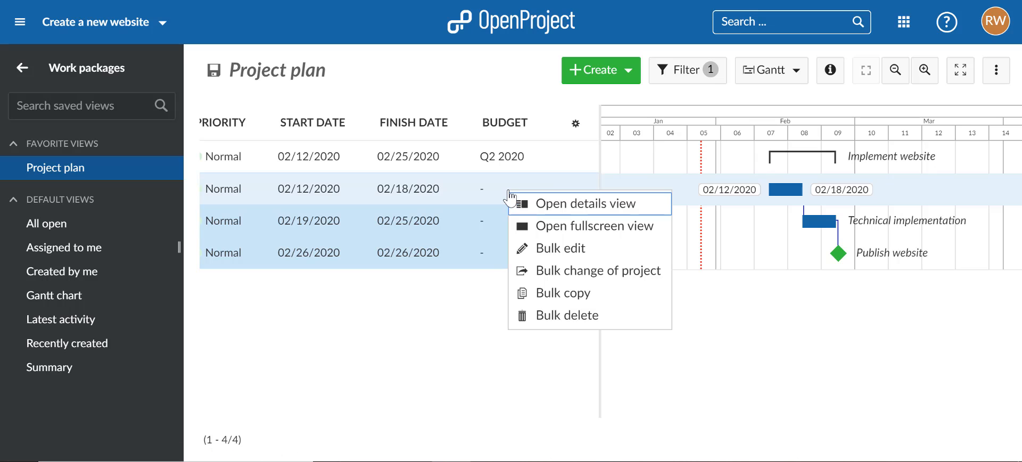
pyautogui.click(546, 250)
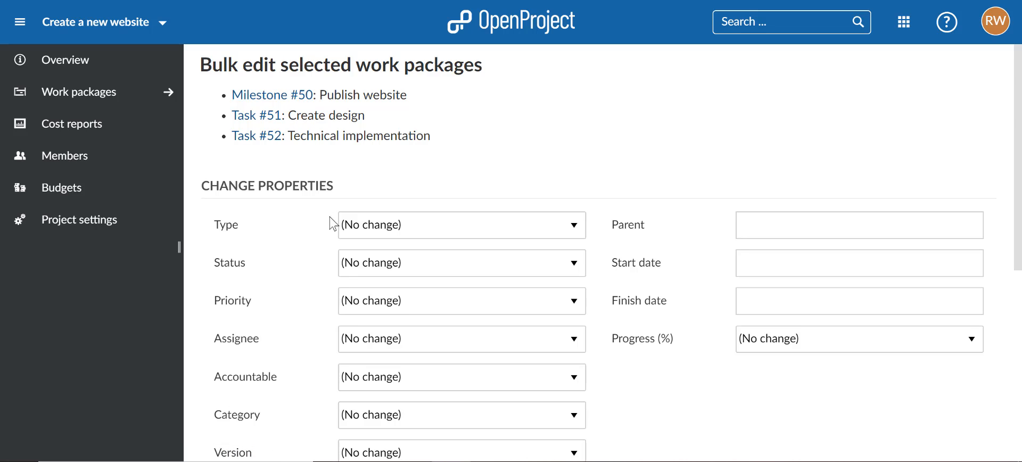
# Step: Assign the budget Q2 2020 to the three selected work packages, submit the bulk edit and check the Budget column
pyautogui.scroll(-5, 330, 226)
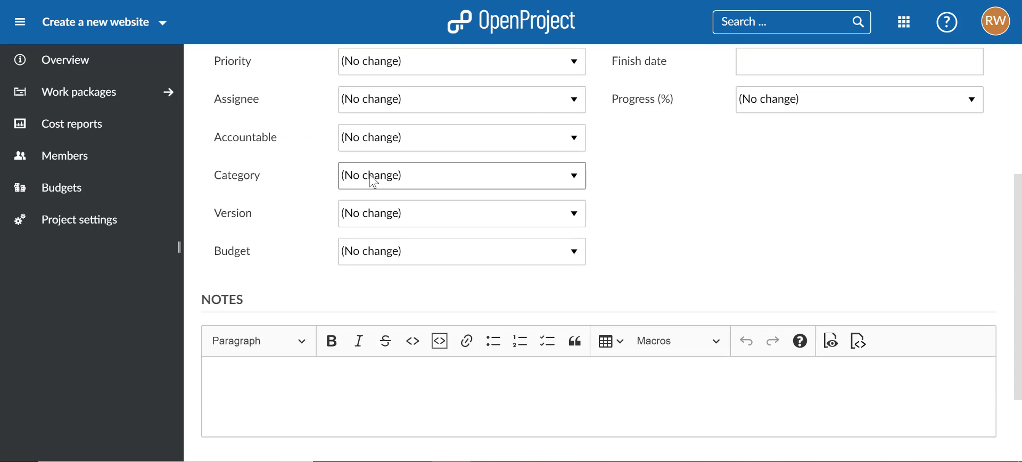
pyautogui.click(349, 254)
pyautogui.click(356, 301)
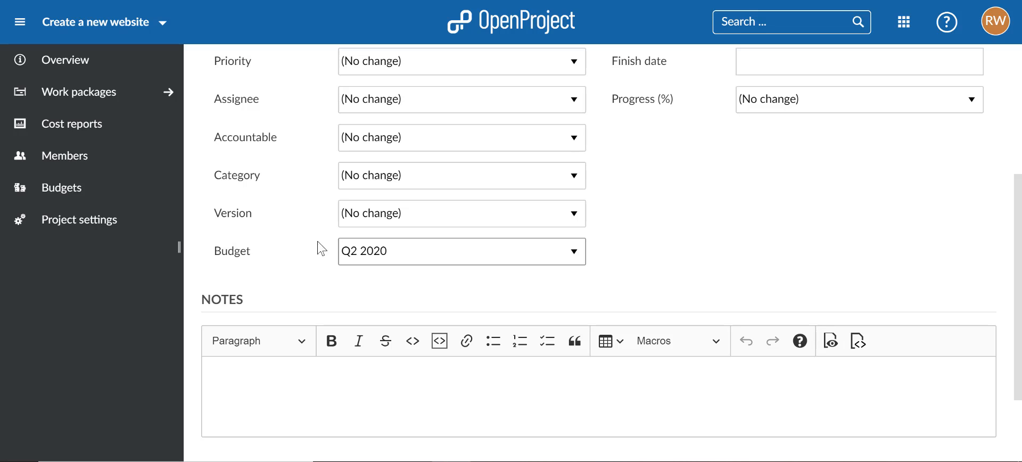
pyautogui.scroll(-2, 280, 262)
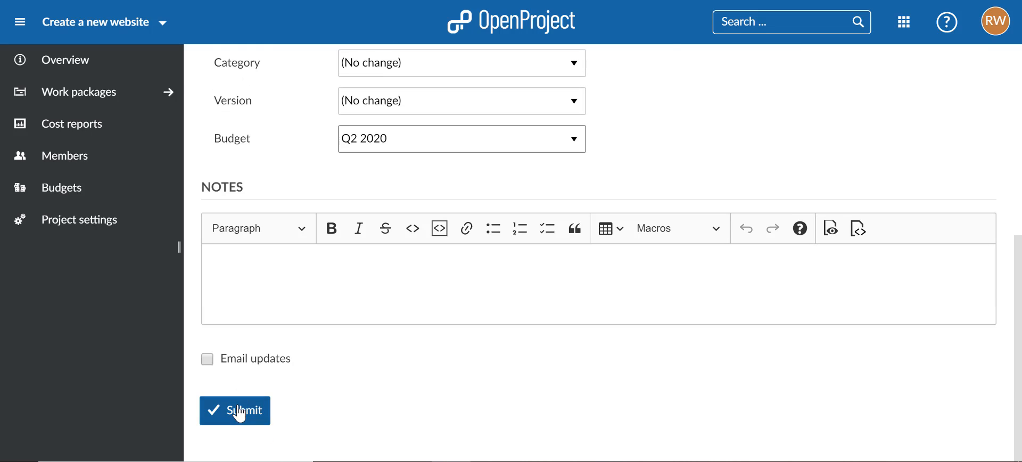
pyautogui.click(240, 411)
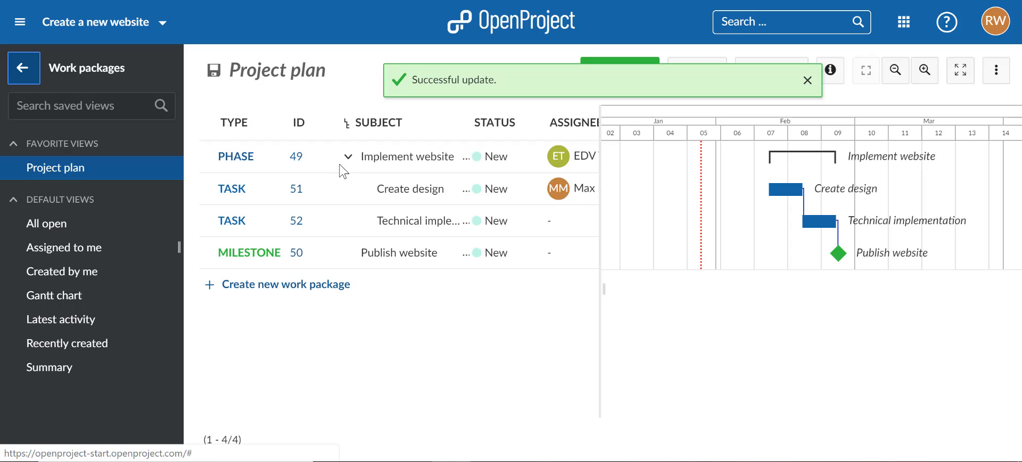
pyautogui.moveTo(337, 416); pyautogui.dragTo(575, 418)
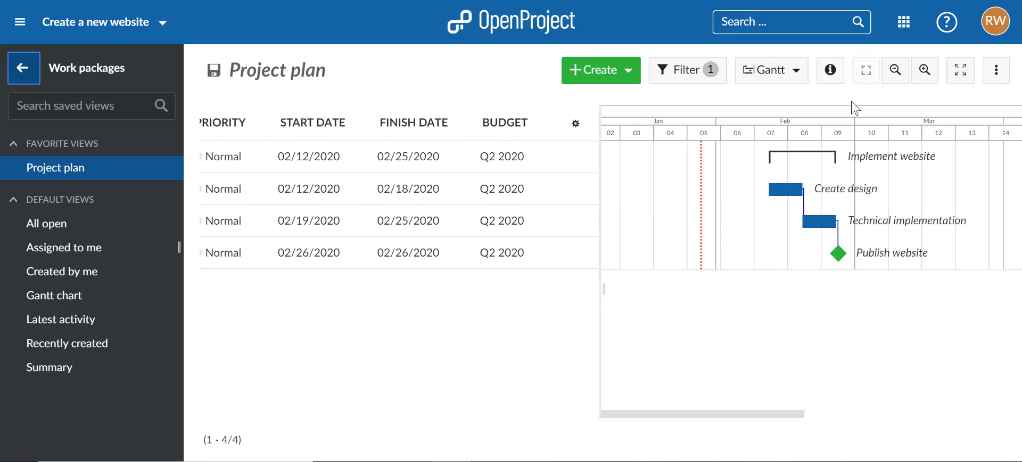
# Step: Switch the Project plan from the Gantt display to Table and open the details of the Implement website phase
pyautogui.click(792, 72)
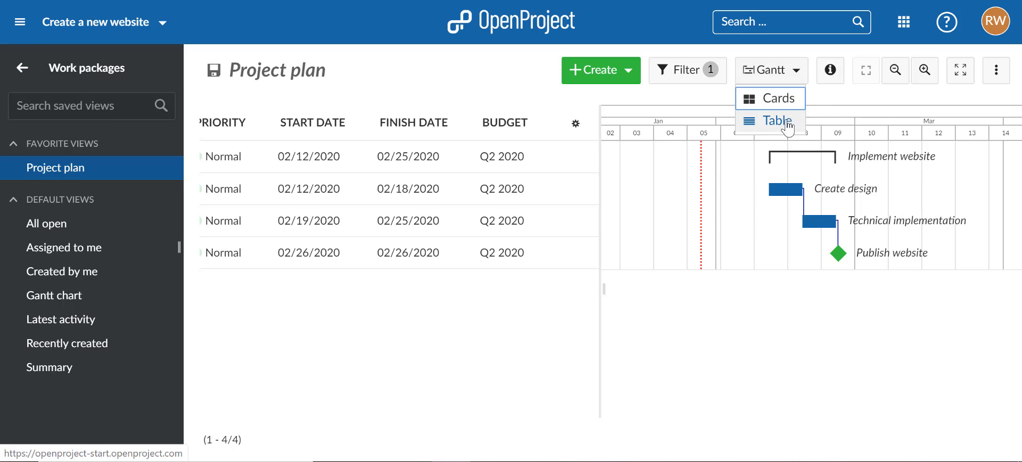
pyautogui.click(766, 117)
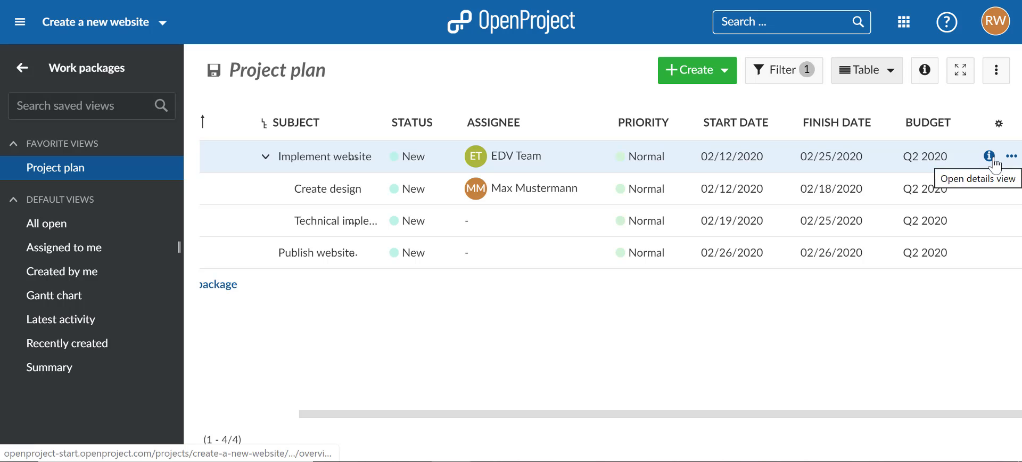
pyautogui.click(990, 156)
pyautogui.scroll(-3, 775, 272)
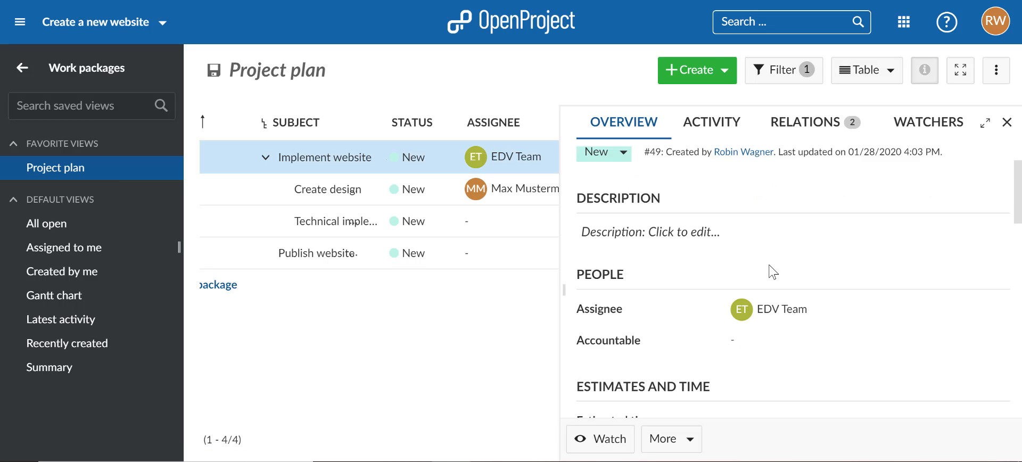
# Step: Log 4 hours of spent time with the activity Management on the Implement website phase
pyautogui.click(665, 449)
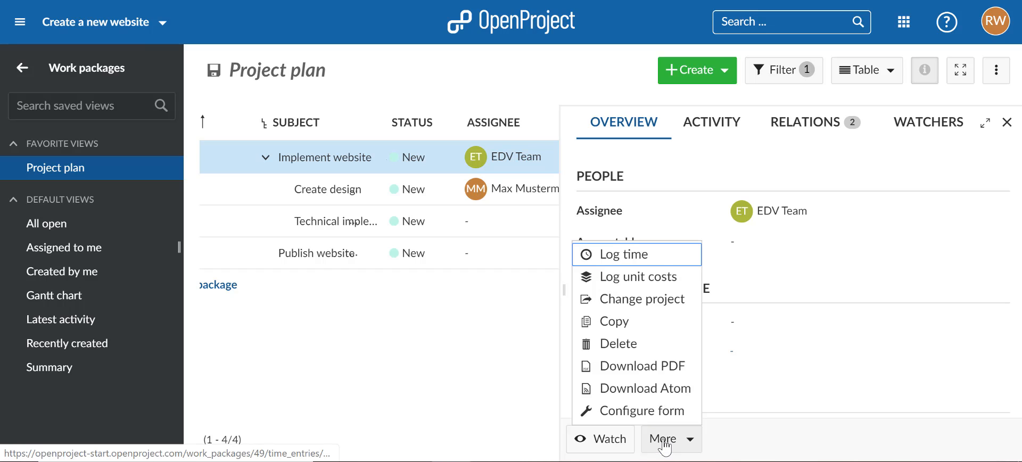
pyautogui.click(636, 261)
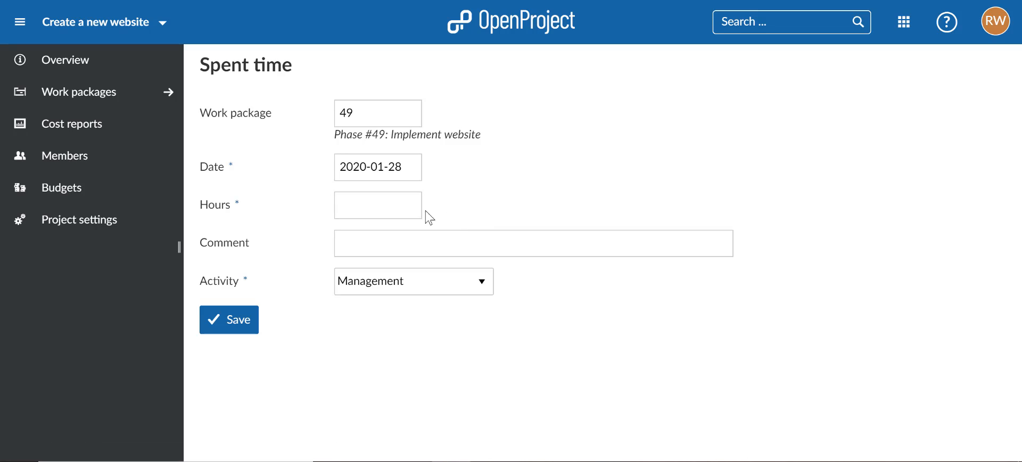
pyautogui.click(419, 207)
pyautogui.write('4')
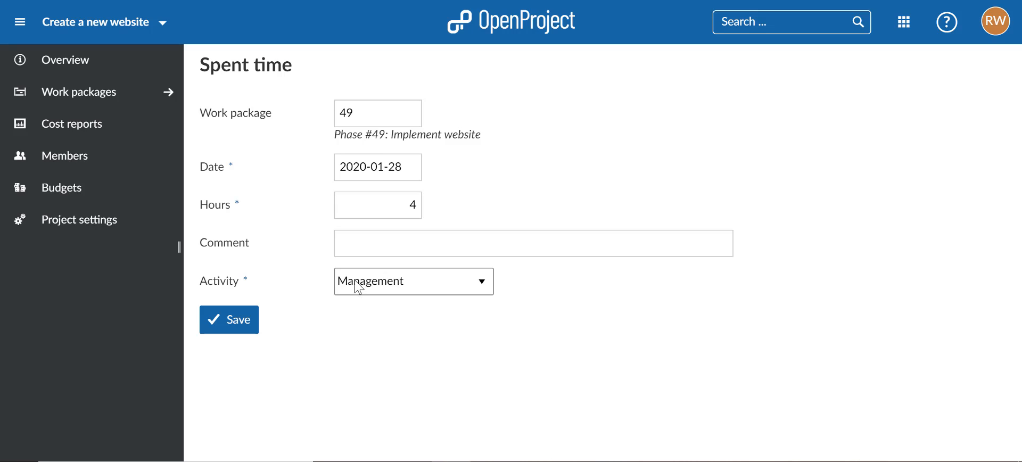
pyautogui.click(382, 288)
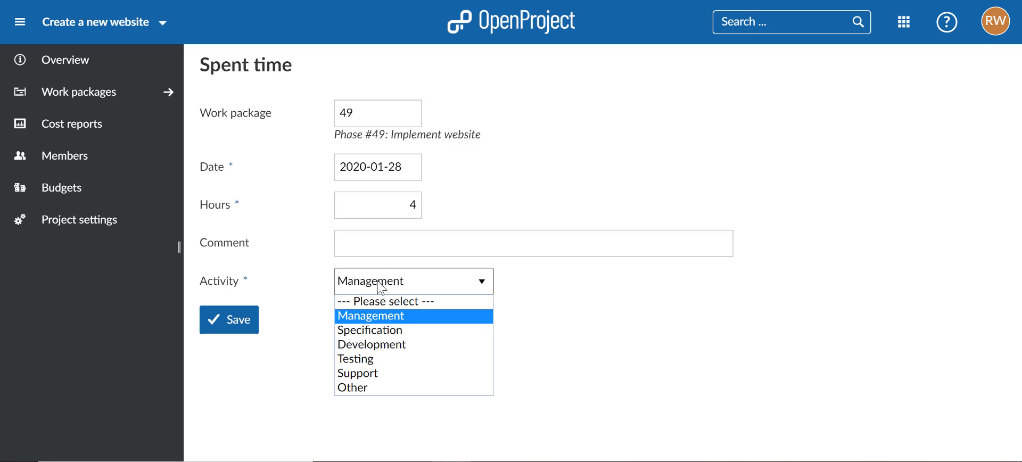
pyautogui.click(382, 288)
pyautogui.click(230, 321)
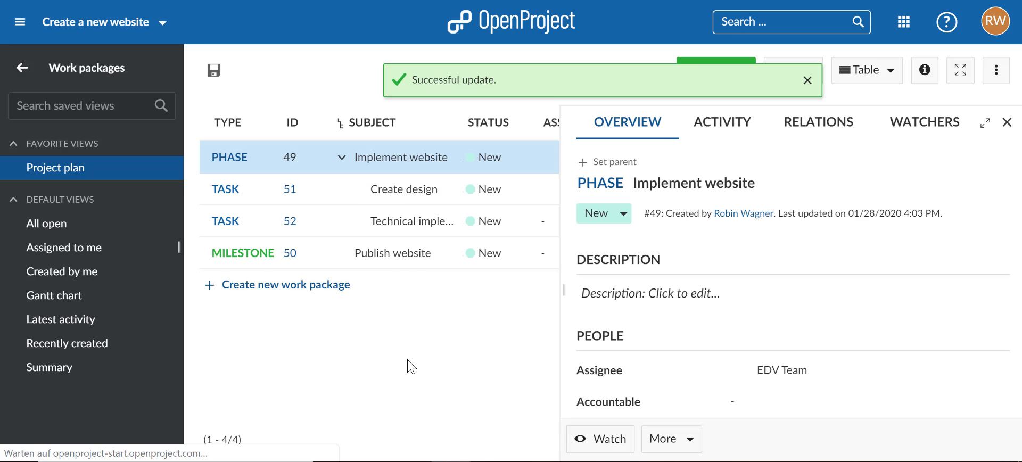
# Step: Log unit costs of 5 units with the cost type Server on the Implement website phase and review its costs
pyautogui.click(681, 442)
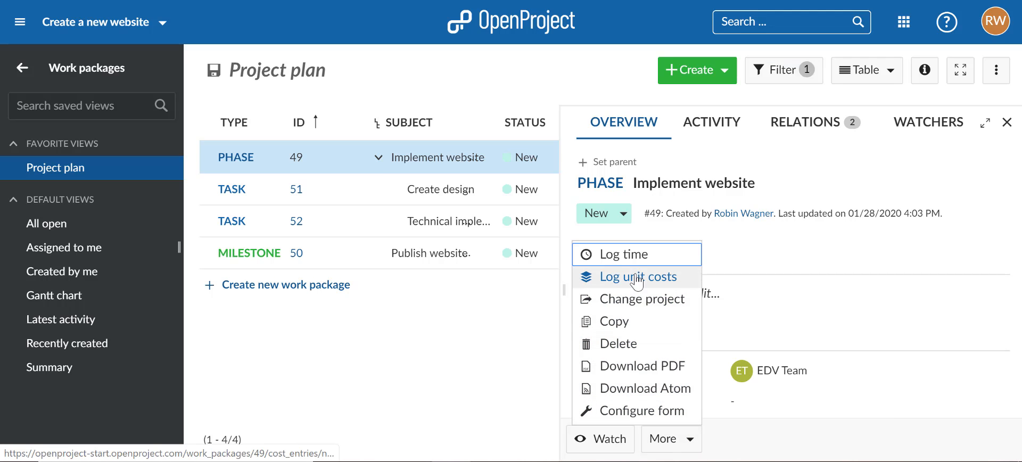
pyautogui.click(637, 278)
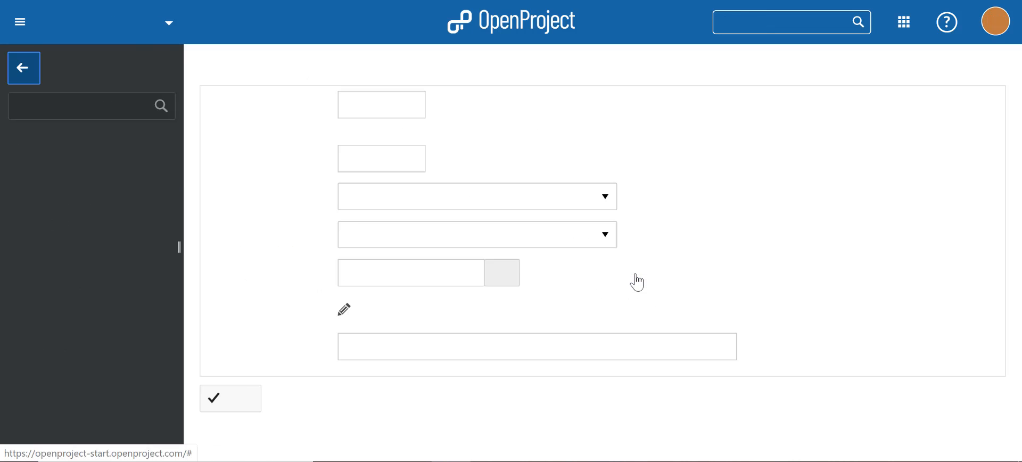
pyautogui.click(534, 235)
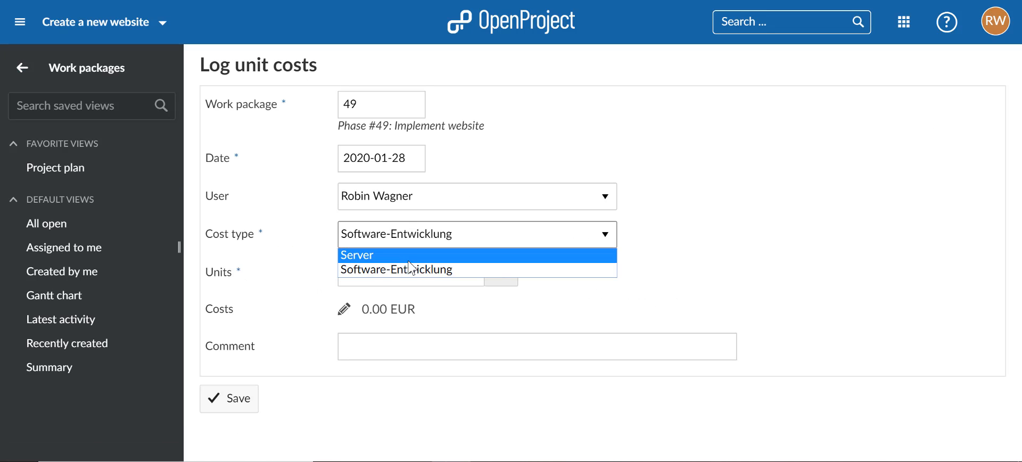
pyautogui.click(404, 260)
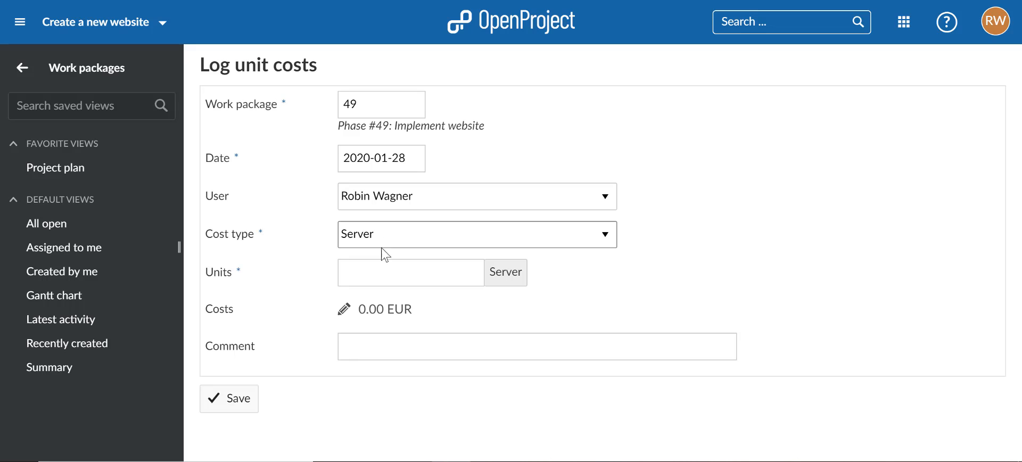
pyautogui.click(393, 273)
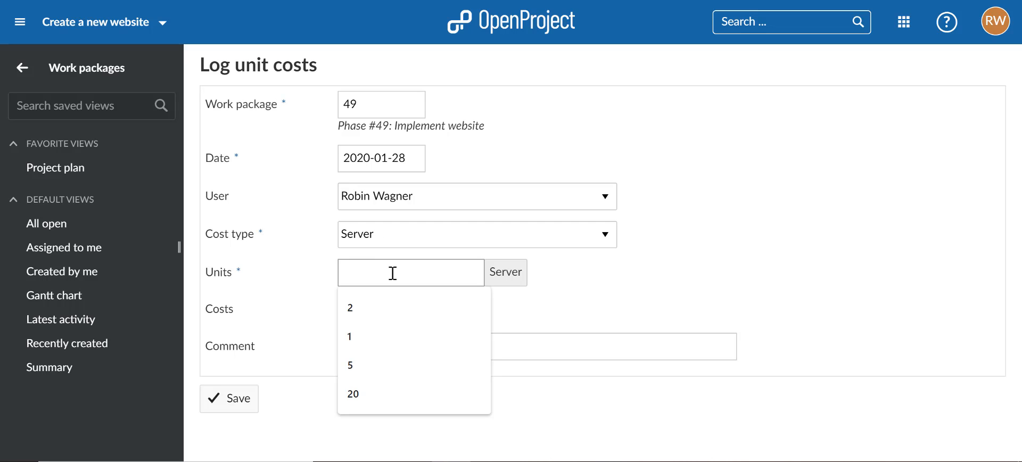
pyautogui.write('5')
pyautogui.click(610, 286)
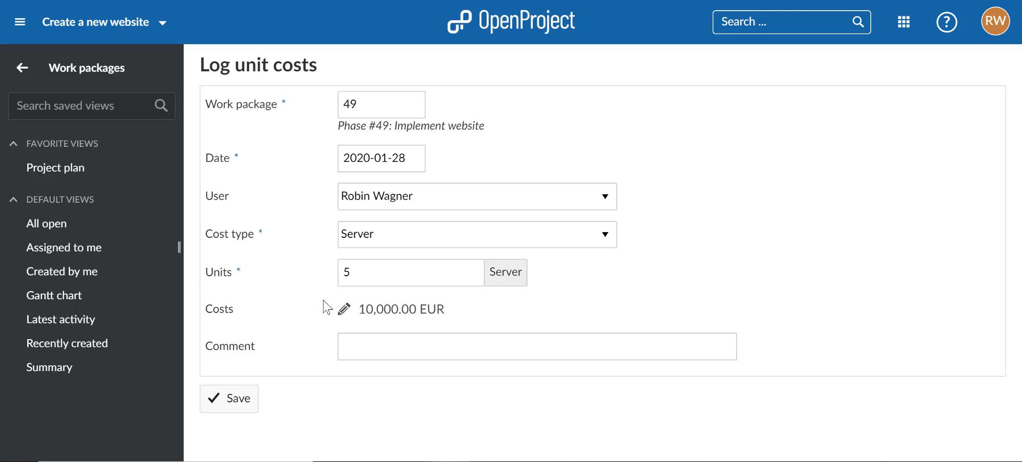
pyautogui.click(240, 408)
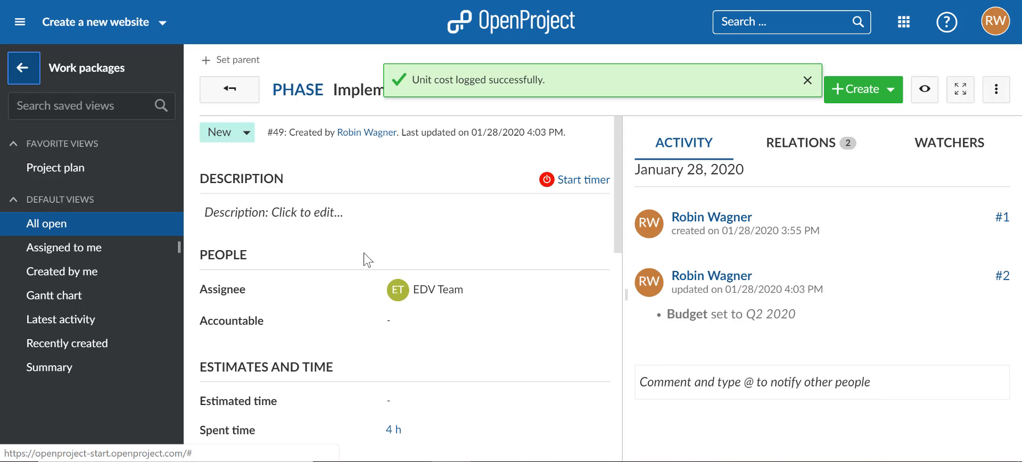
pyautogui.scroll(-10, 275, 342)
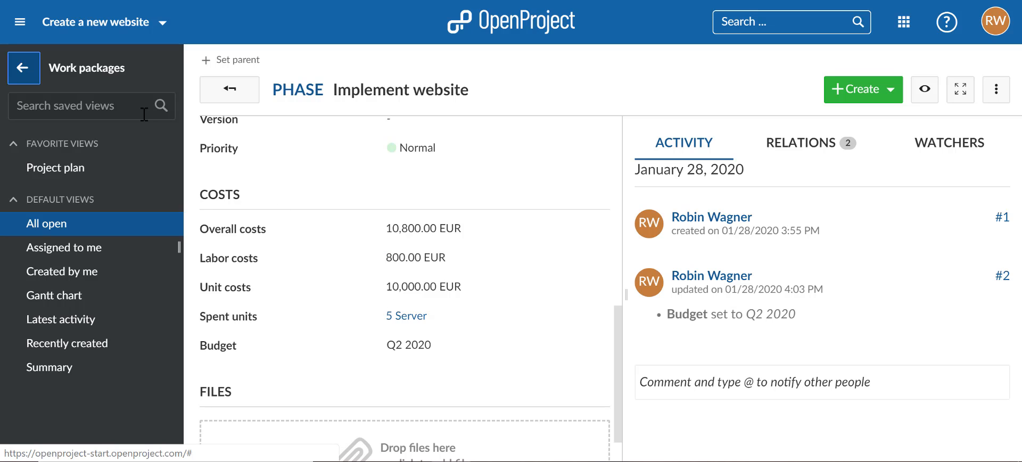
# Step: Open the budget Q2 2020 from the project's budgets and compare its planned and actual unit and labor costs
pyautogui.click(29, 78)
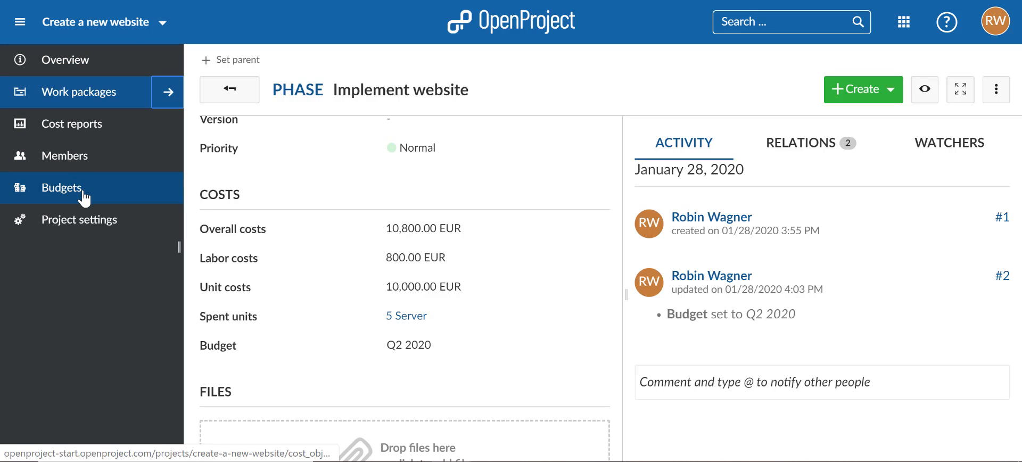
pyautogui.click(84, 198)
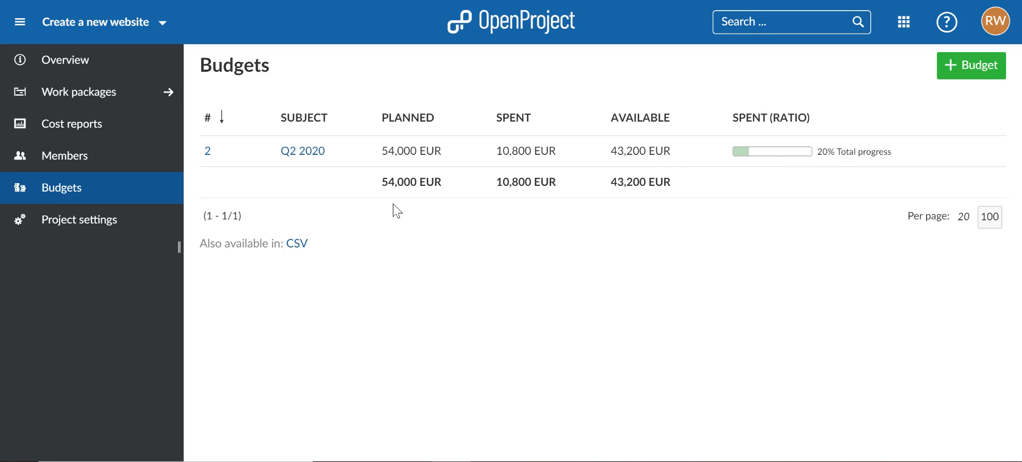
pyautogui.click(303, 152)
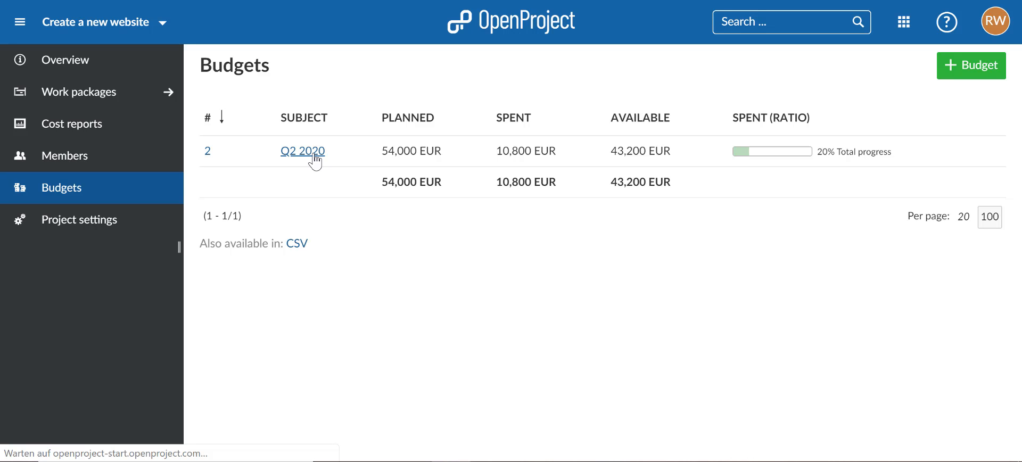
pyautogui.scroll(-3, 688, 299)
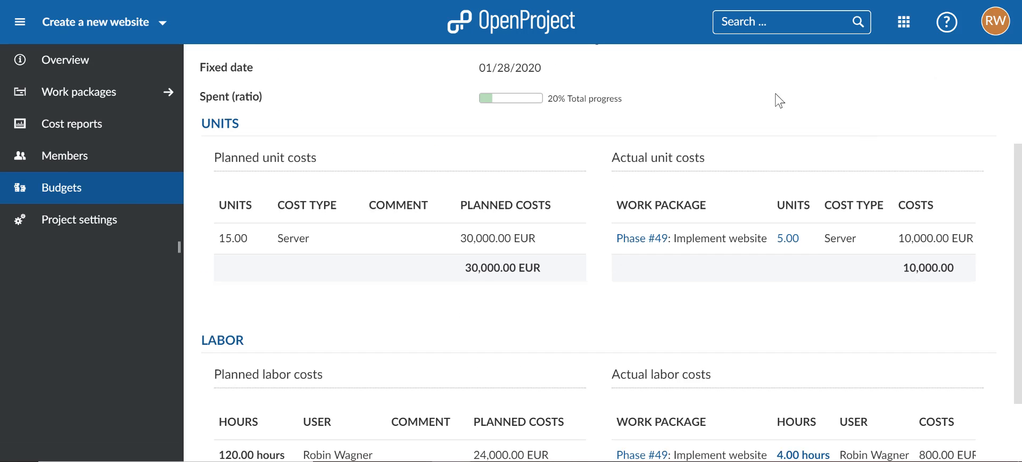
pyautogui.scroll(-2, 763, 339)
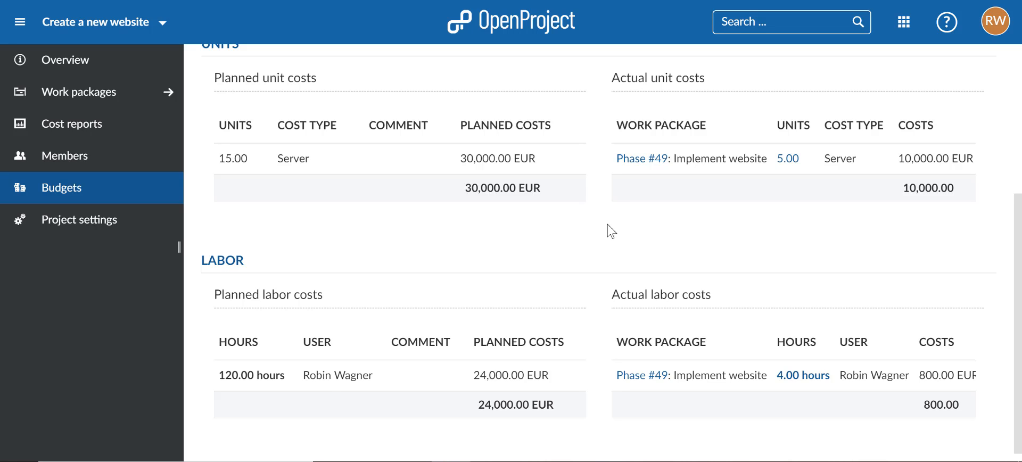
pyautogui.scroll(5, 600, 233)
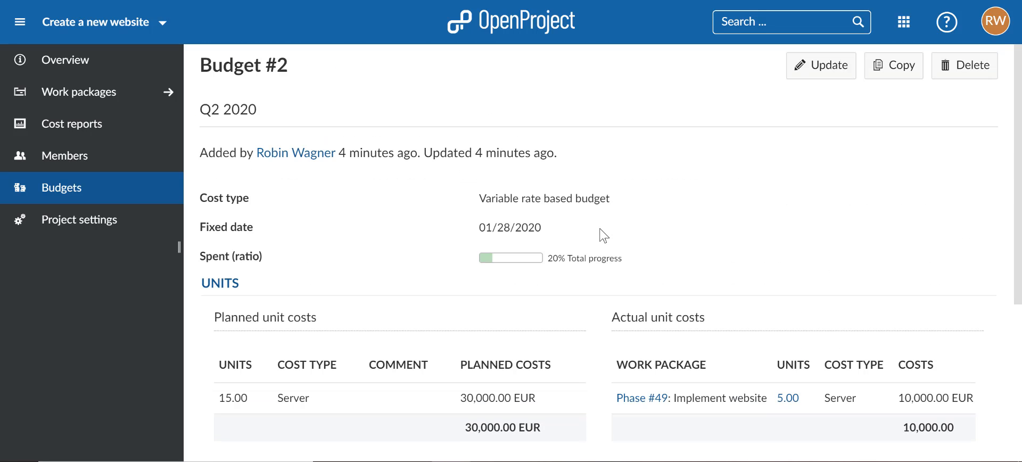
# Step: Enable the Boards module in the project settings and save the change
pyautogui.click(149, 235)
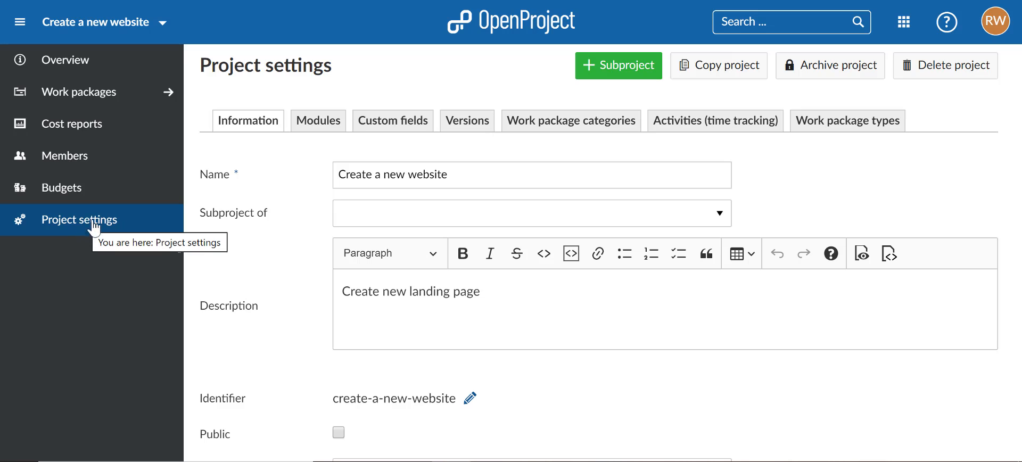
pyautogui.click(312, 130)
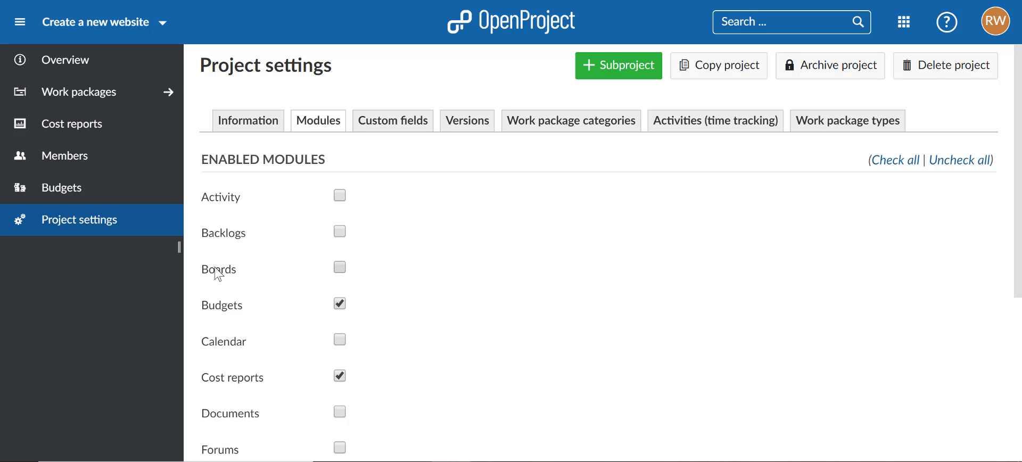
pyautogui.click(218, 274)
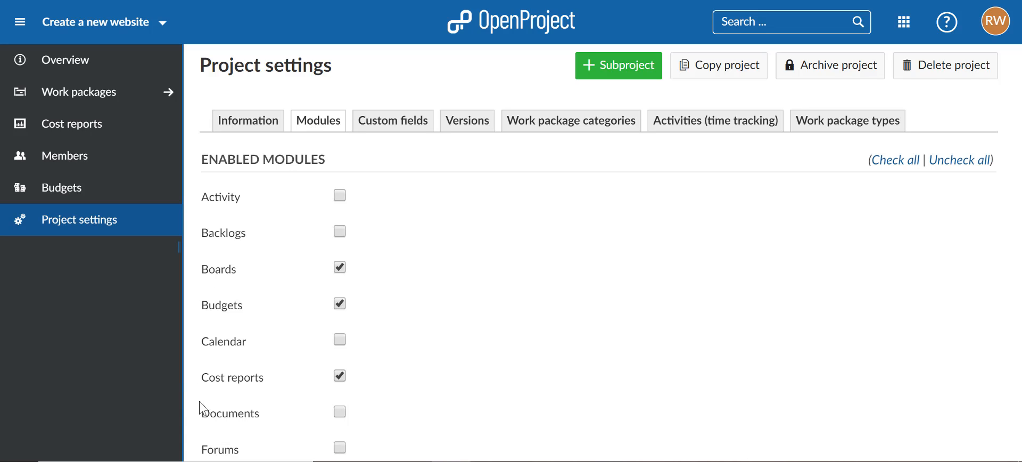
pyautogui.scroll(-5, 265, 406)
pyautogui.click(226, 421)
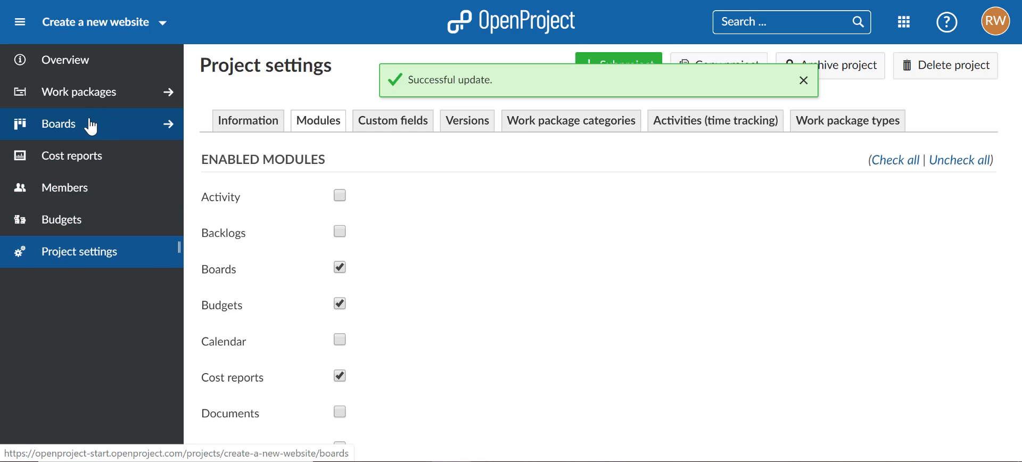
# Step: Open the project's Boards module and start creating a new board
pyautogui.click(100, 130)
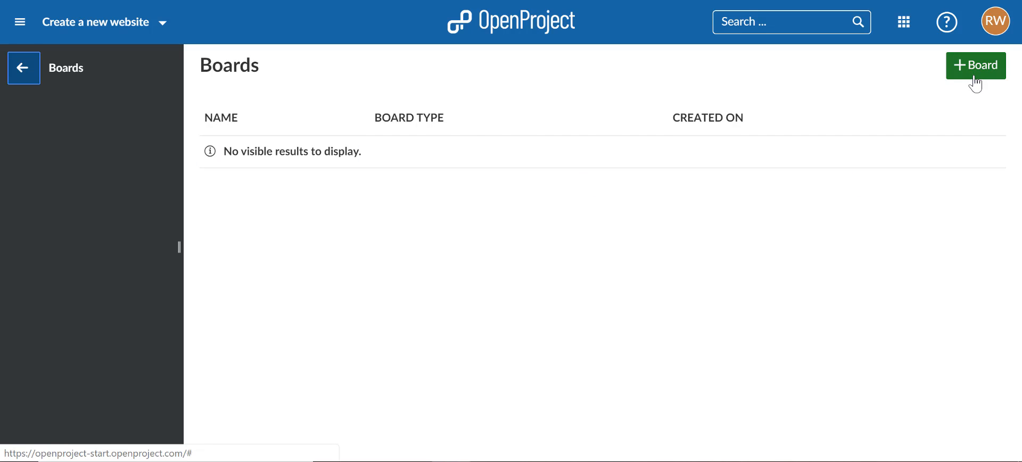
pyautogui.click(977, 80)
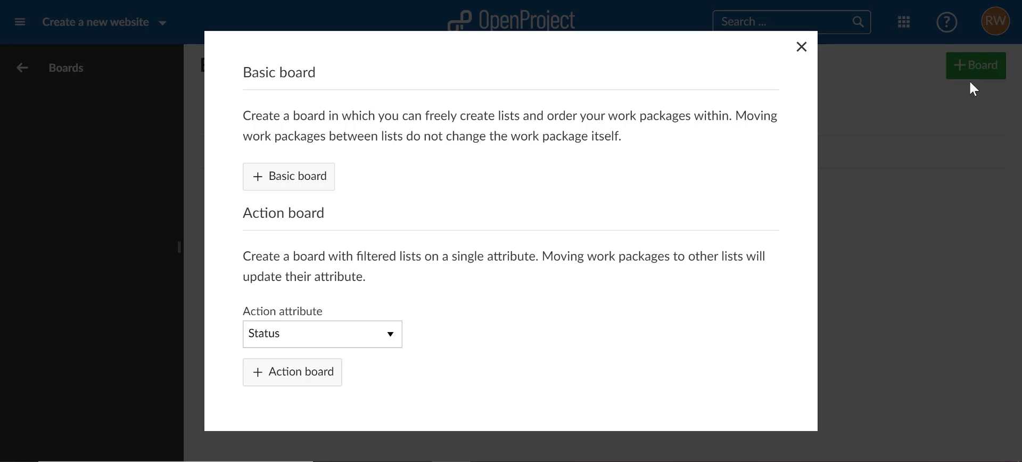
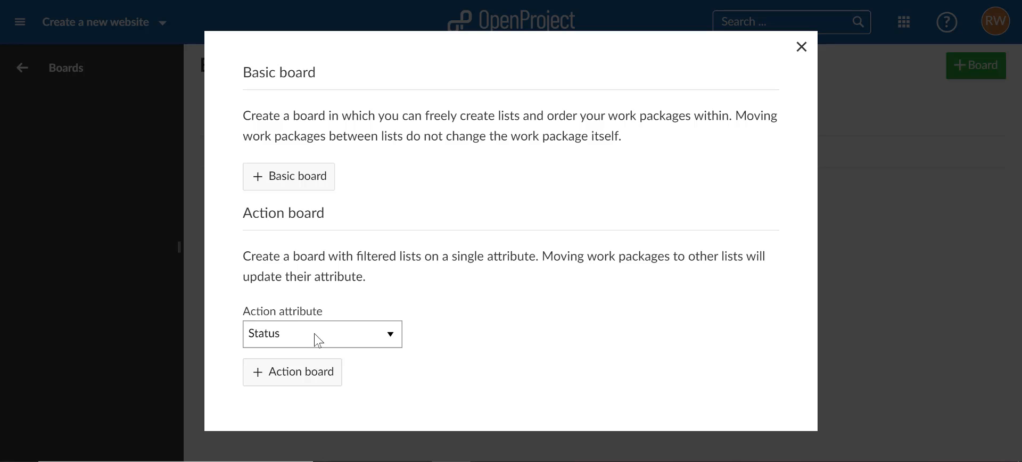
# Step: Create an action board based on the Status attribute and name it "Kanban board"
pyautogui.click(307, 371)
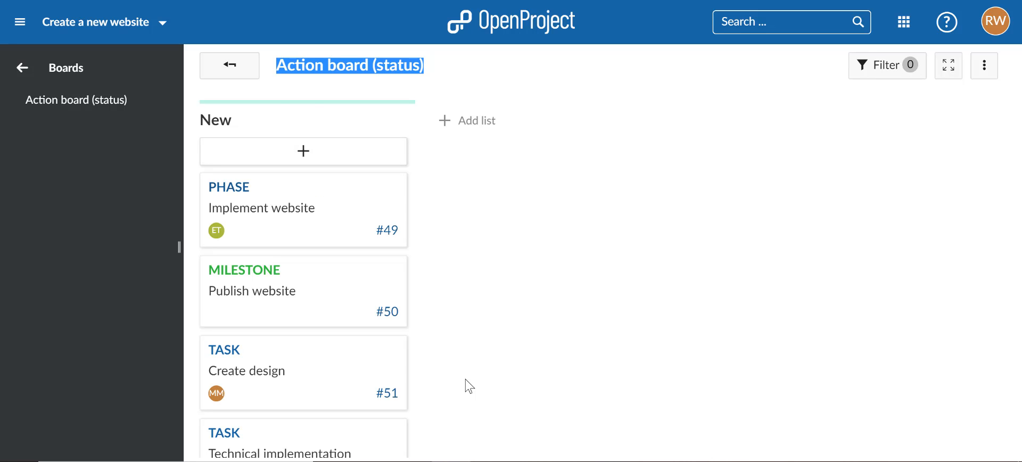
pyautogui.write('Kanban ba')
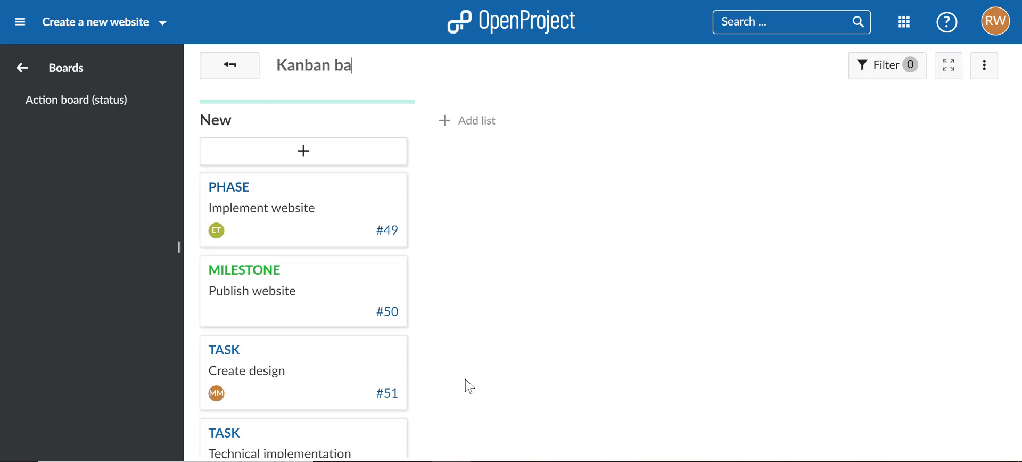
pyautogui.write('ordrd')
pyautogui.press('Return')
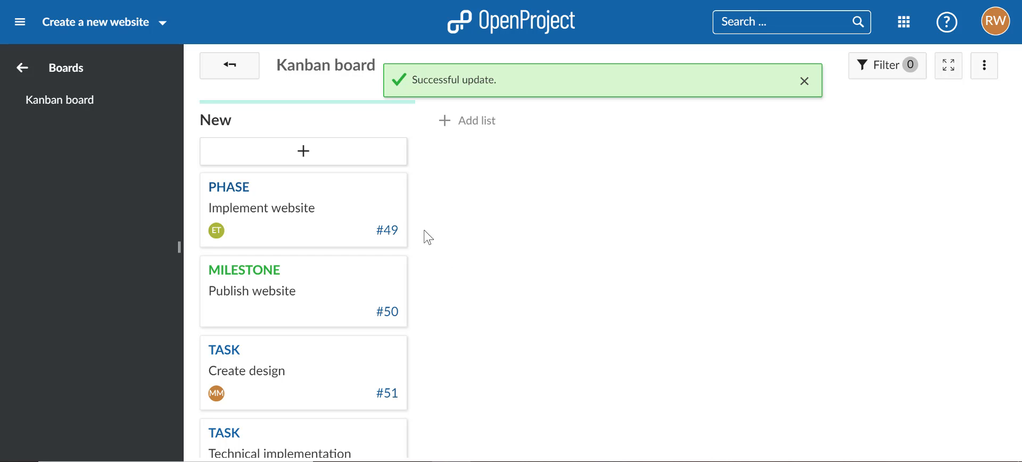
pyautogui.click(804, 81)
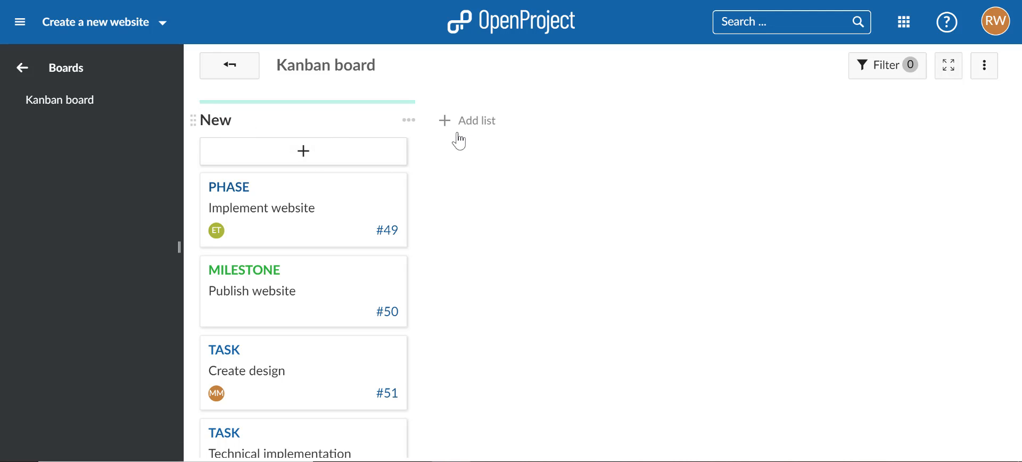
# Step: Add a list for the status In progress to the Kanban board
pyautogui.click(475, 124)
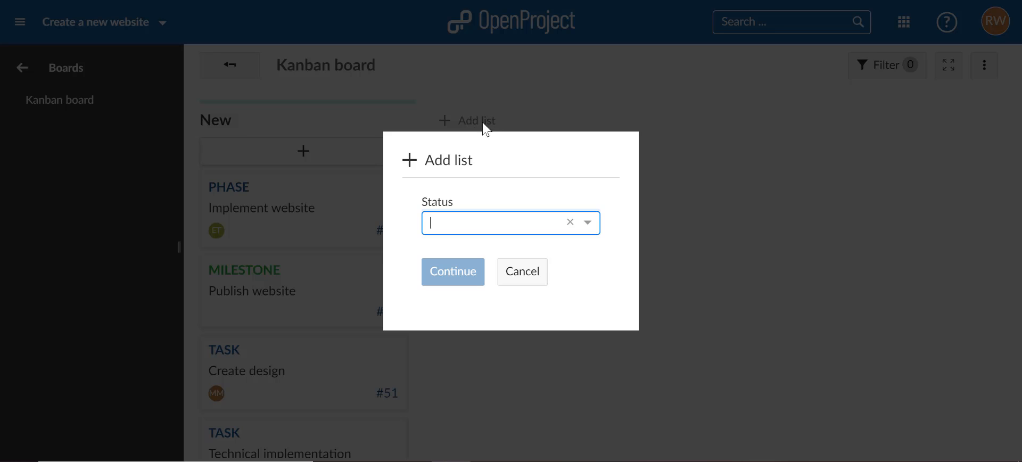
pyautogui.click(597, 230)
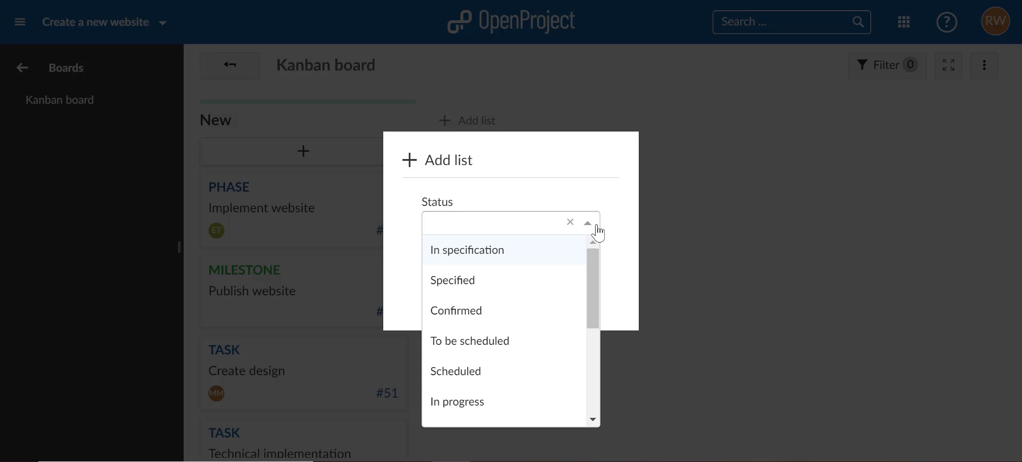
pyautogui.write('in')
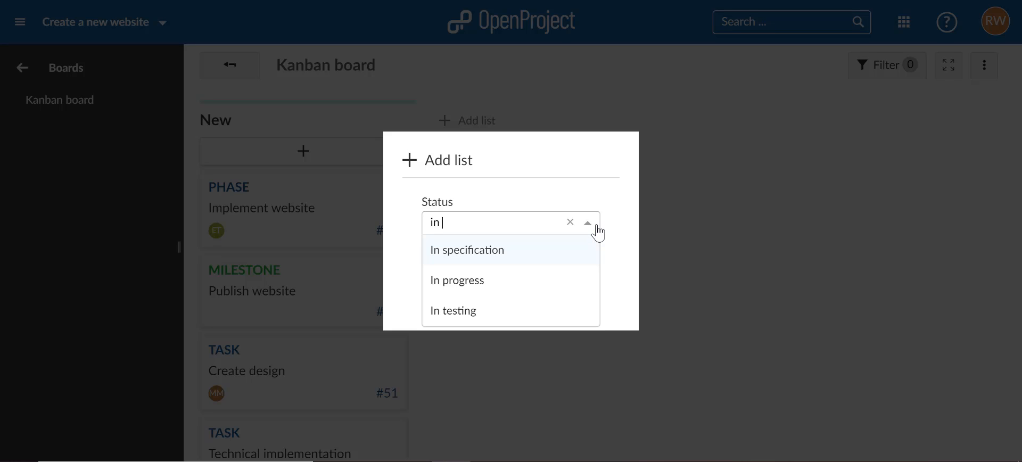
pyautogui.press('Return')
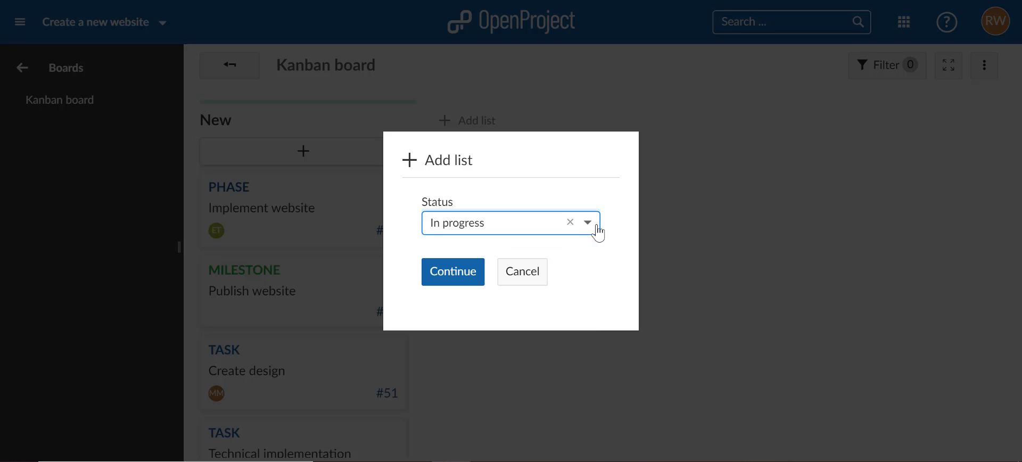
pyautogui.click(473, 277)
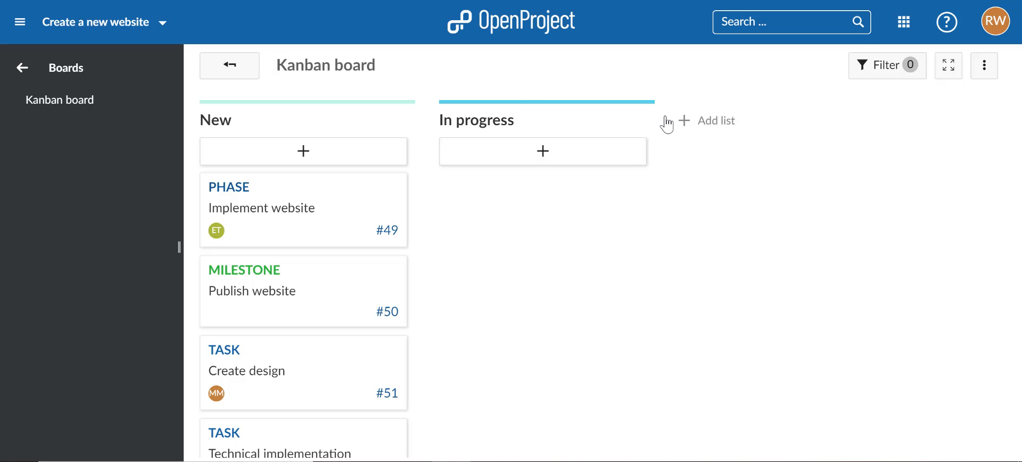
# Step: Add a list for the status Closed to the Kanban board
pyautogui.click(690, 121)
pyautogui.write('clos')
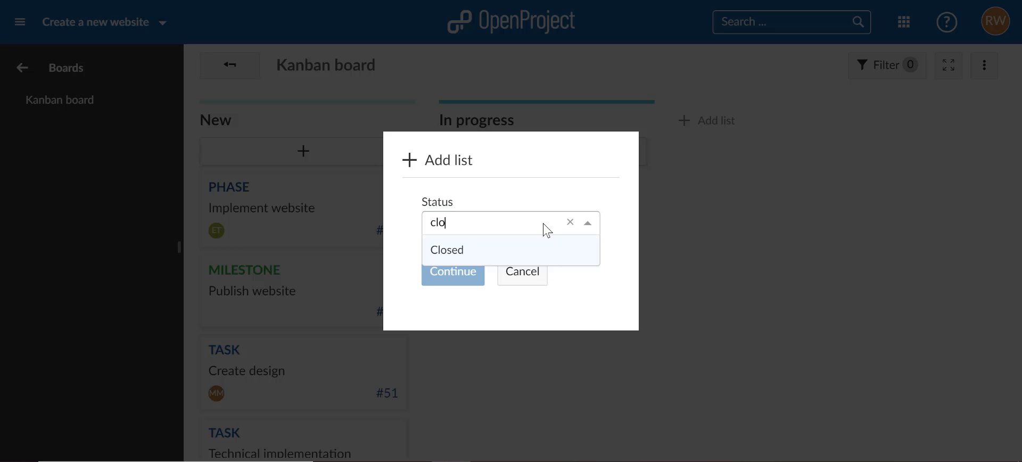
pyautogui.press('Return')
pyautogui.press('Return')
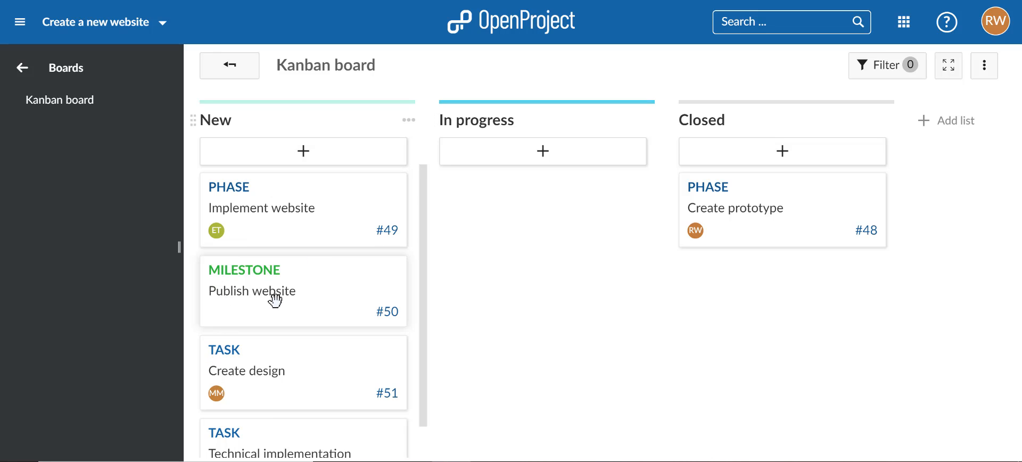
# Step: Move the Create design task into the In progress list, check its status in the work package details and return to the board
pyautogui.click(23, 70)
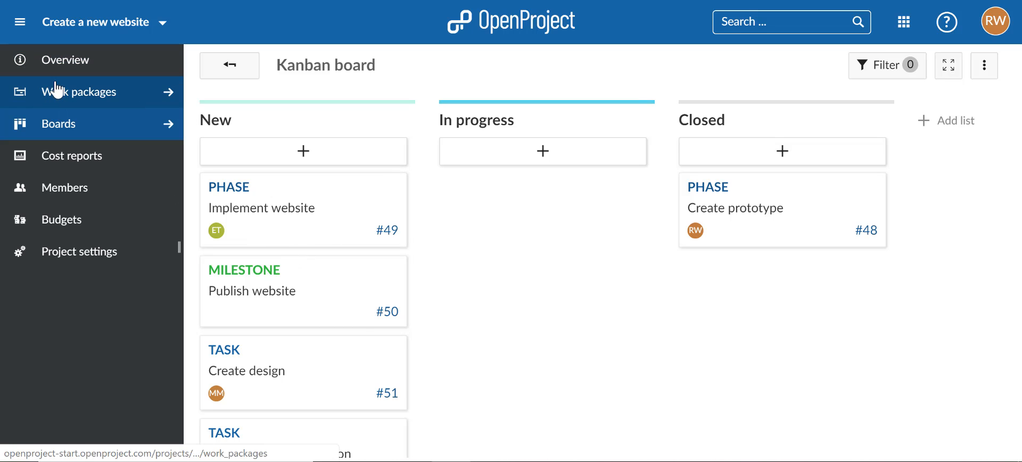
pyautogui.click(168, 127)
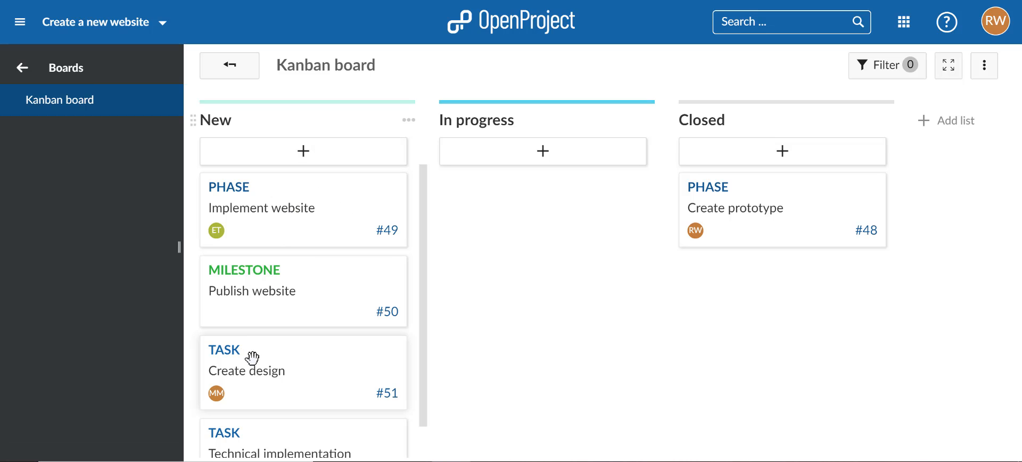
pyautogui.moveTo(252, 359); pyautogui.dragTo(496, 243)
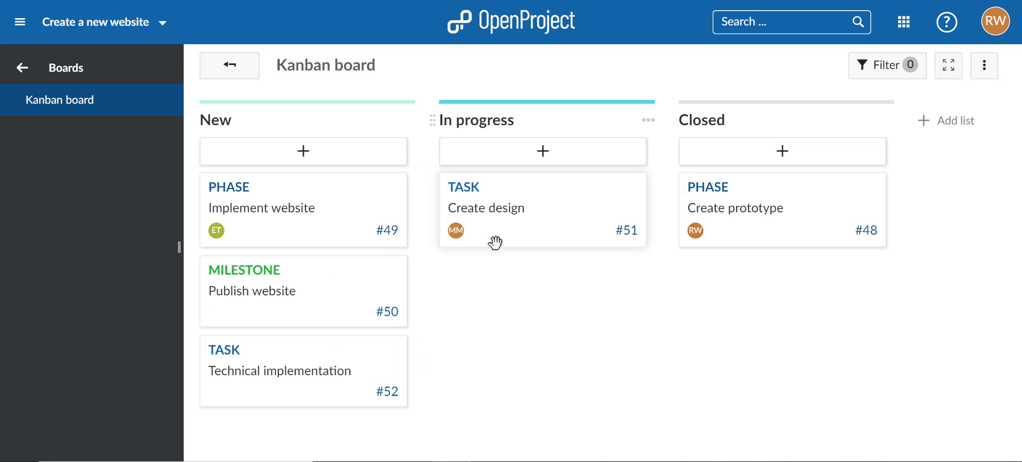
pyautogui.click(539, 205)
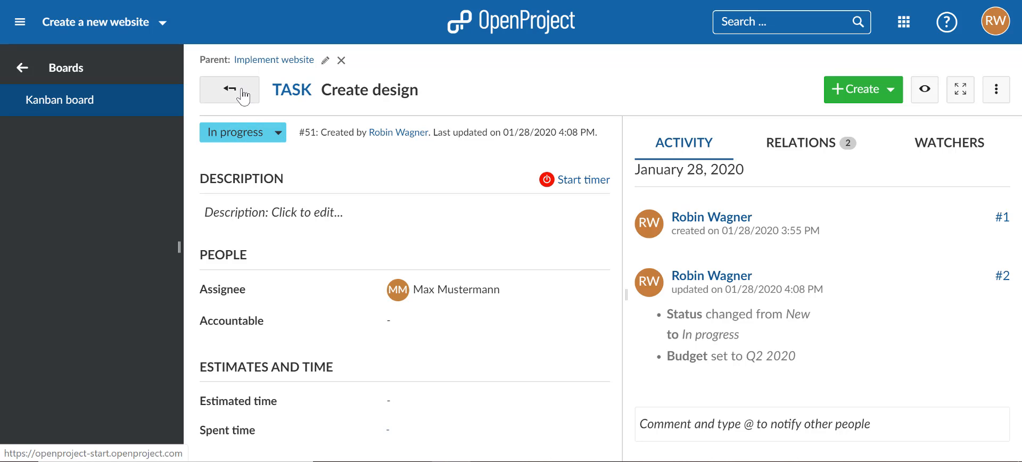
pyautogui.click(225, 98)
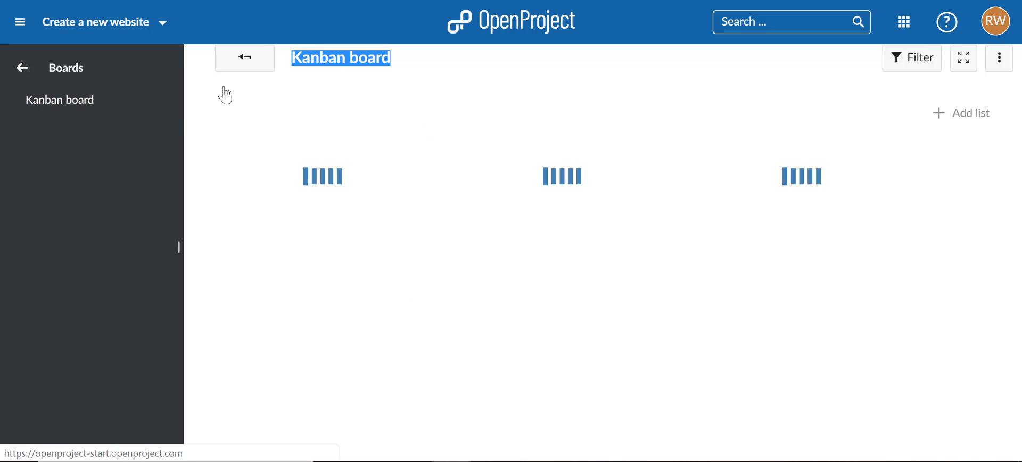
pyautogui.click(480, 285)
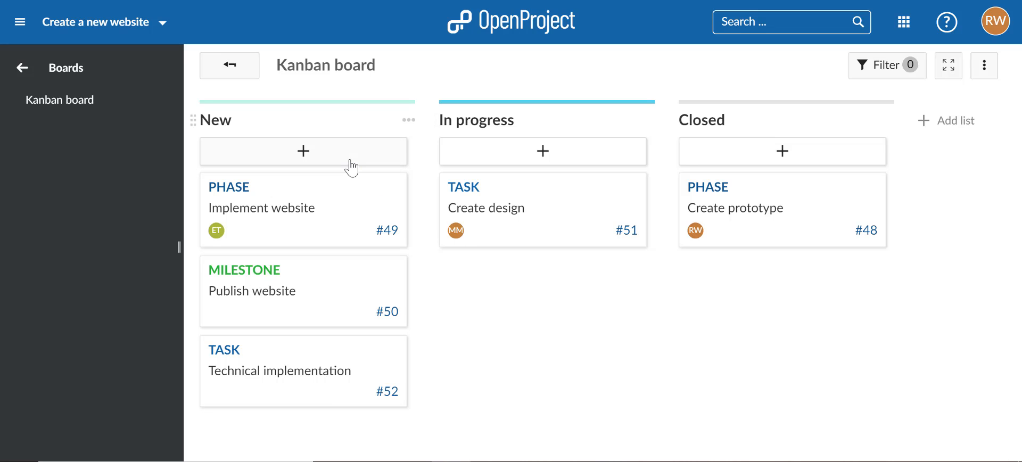
# Step: Create a new task called "Create marketing campaign" in the board's New list
pyautogui.click(299, 74)
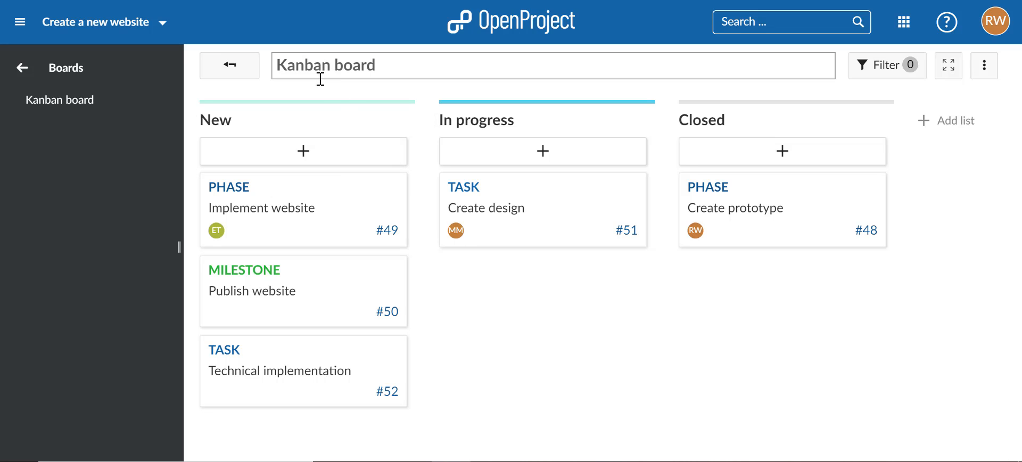
pyautogui.click(313, 157)
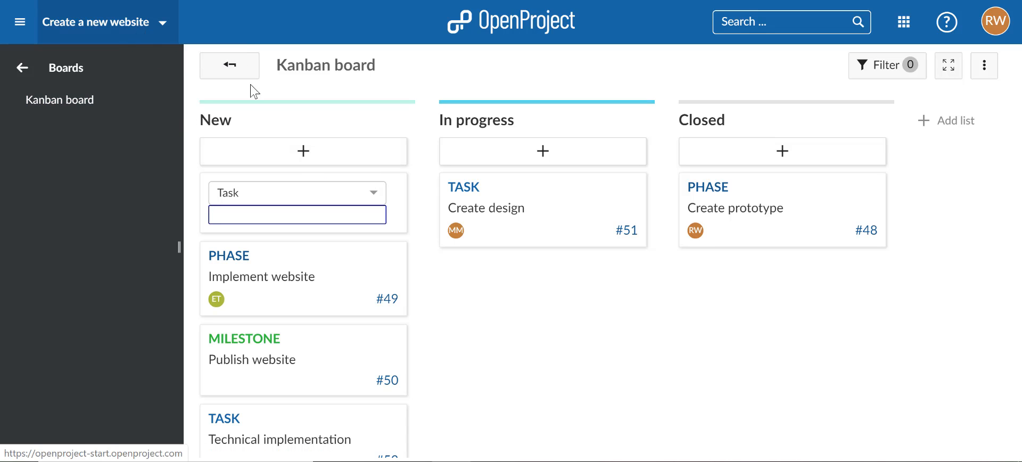
pyautogui.write('Cr')
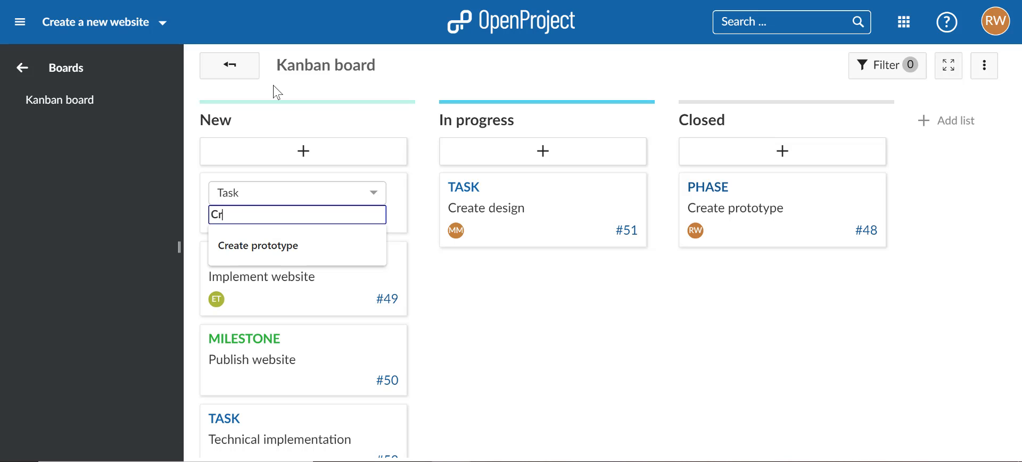
pyautogui.write('eate marketing campaign')
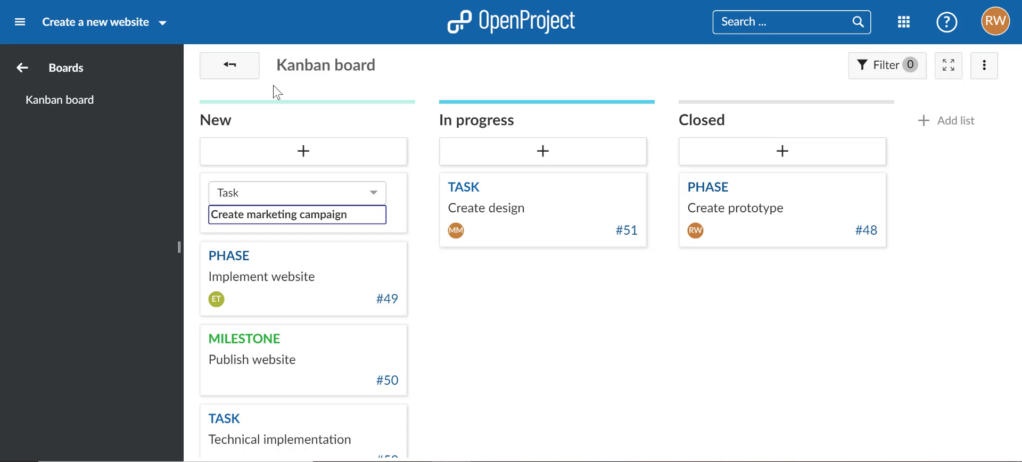
pyautogui.press('Return')
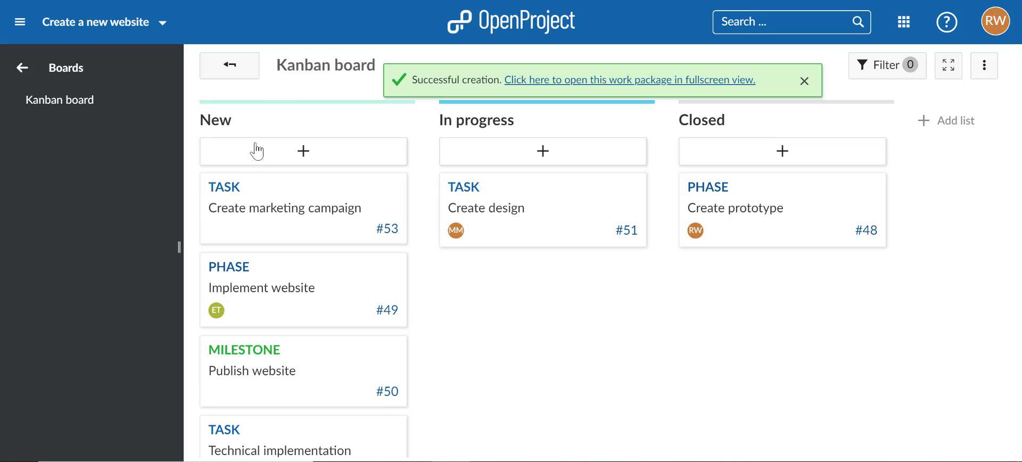
# Step: Schedule the Create marketing campaign task in the Project plan Gantt chart, just after the Publish website milestone through about week 10
pyautogui.click(15, 83)
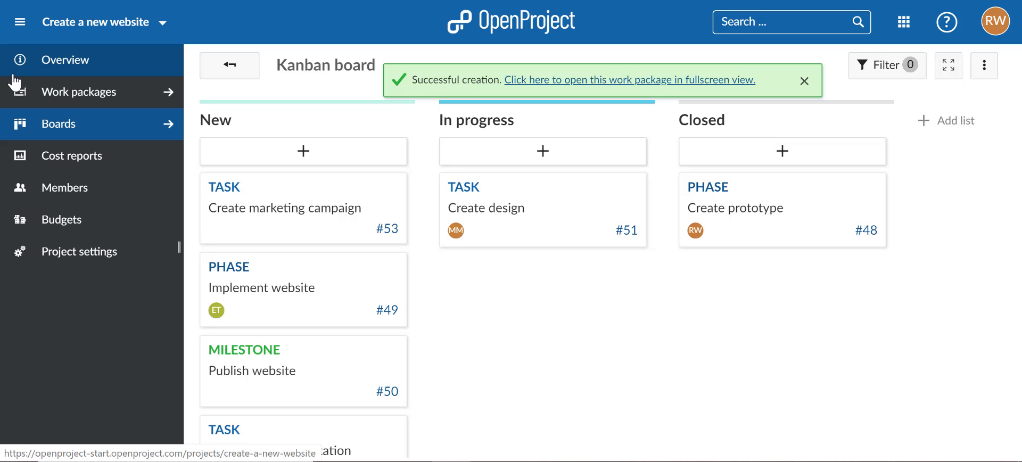
pyautogui.click(42, 100)
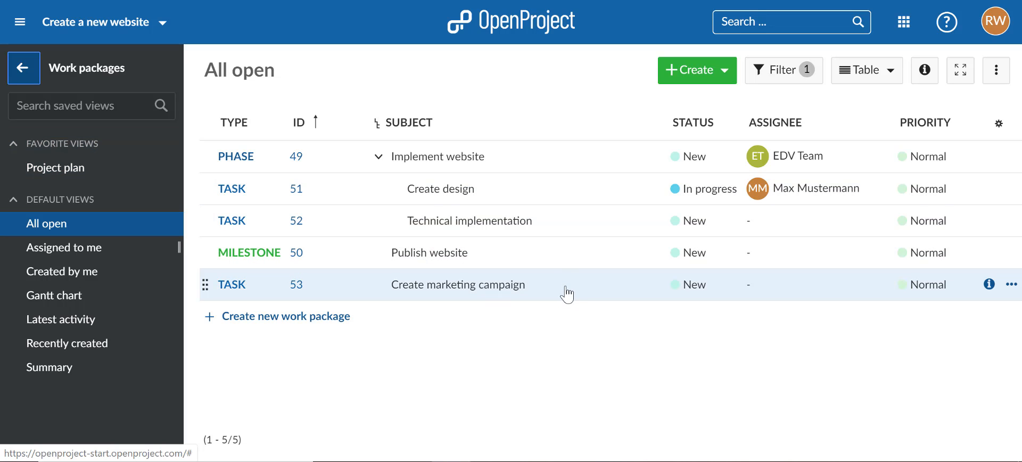
pyautogui.click(94, 174)
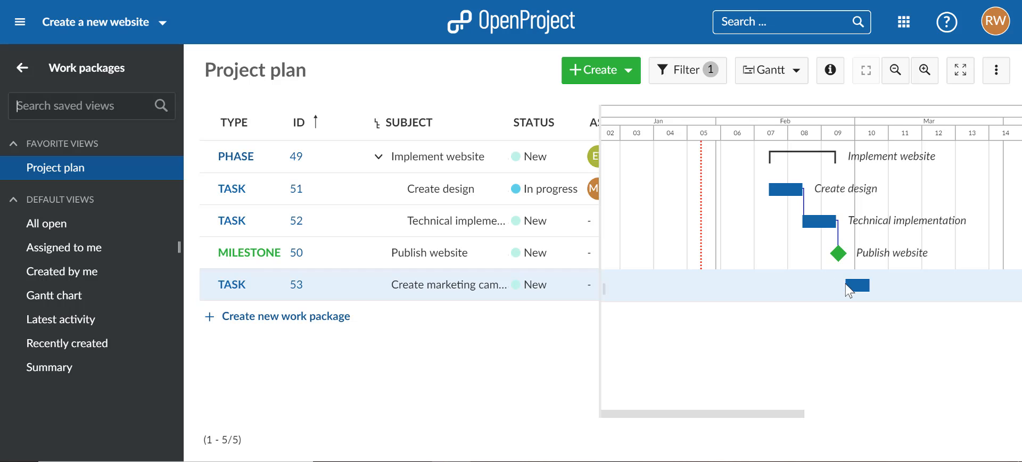
pyautogui.moveTo(848, 291); pyautogui.dragTo(885, 284)
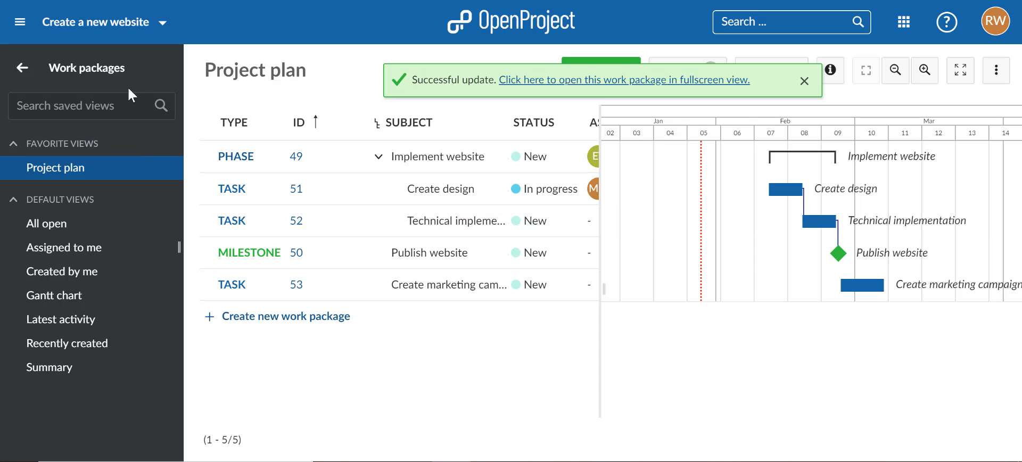
# Step: Go back to the project's boards and open the Kanban board
pyautogui.click(48, 69)
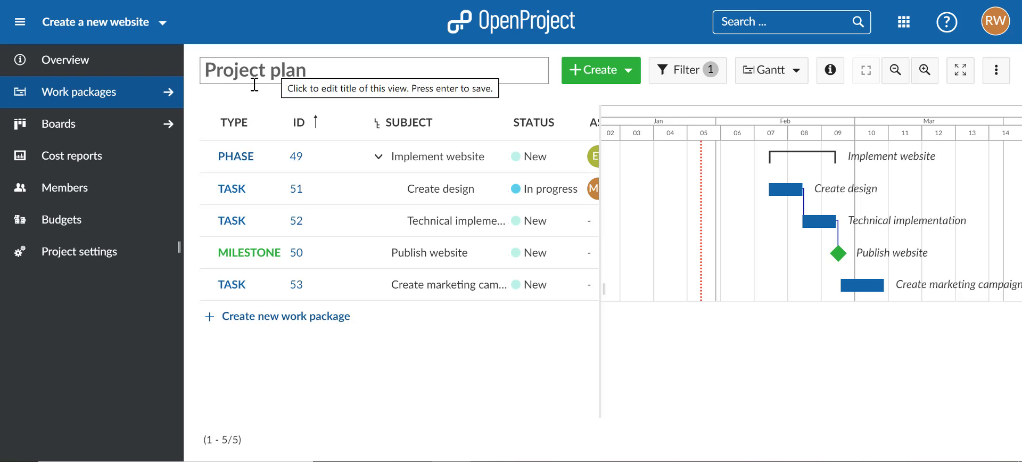
pyautogui.click(107, 125)
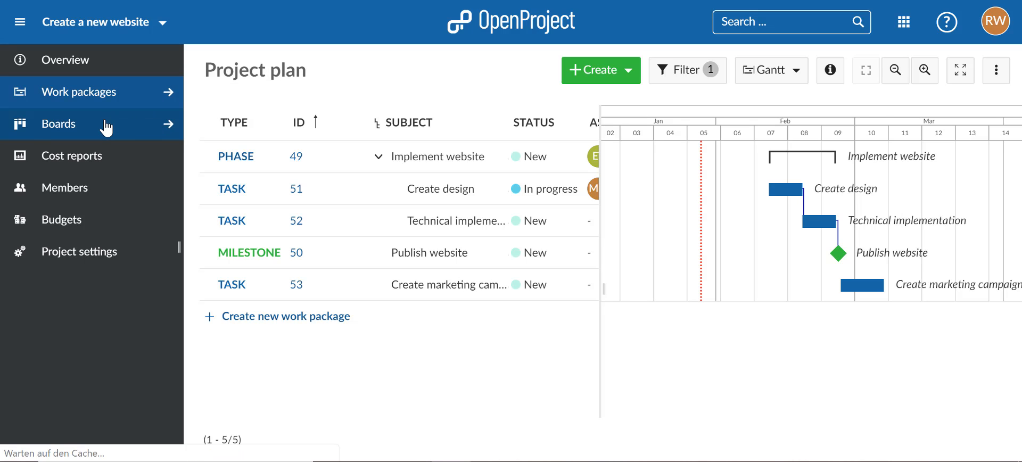
pyautogui.click(239, 152)
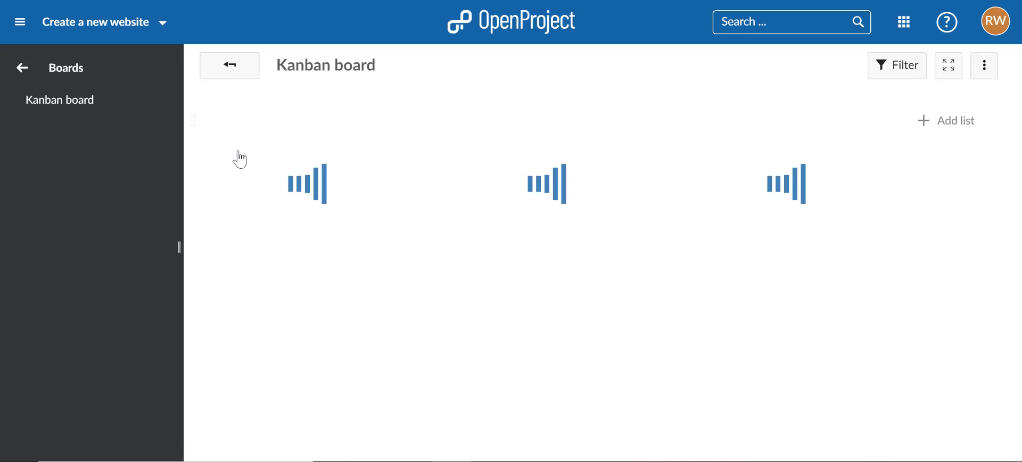
# Step: Archive the project "Create a new website" from its project settings and check the list of selectable projects
pyautogui.click(21, 79)
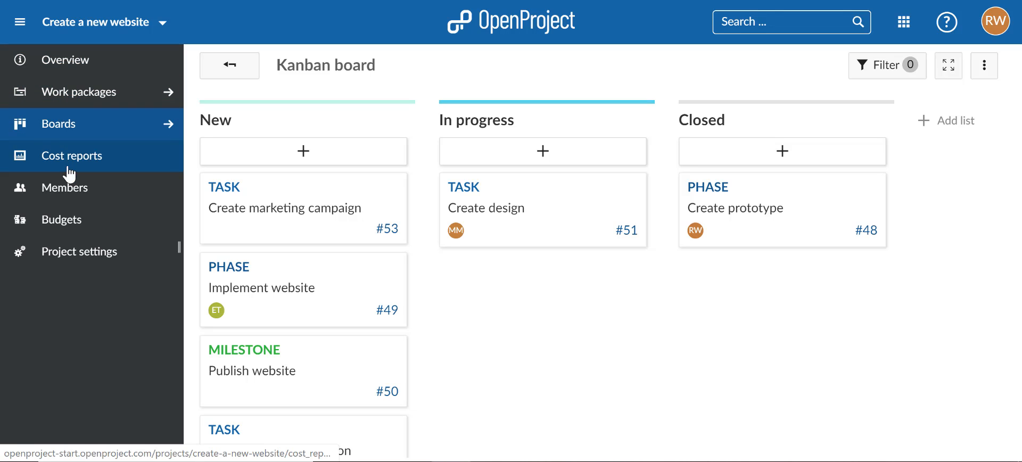
pyautogui.click(76, 260)
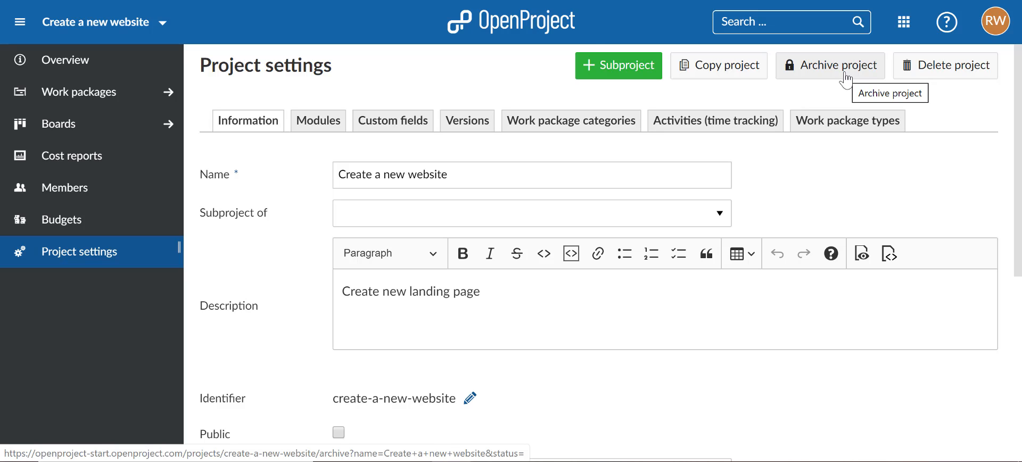
pyautogui.click(846, 80)
pyautogui.click(582, 69)
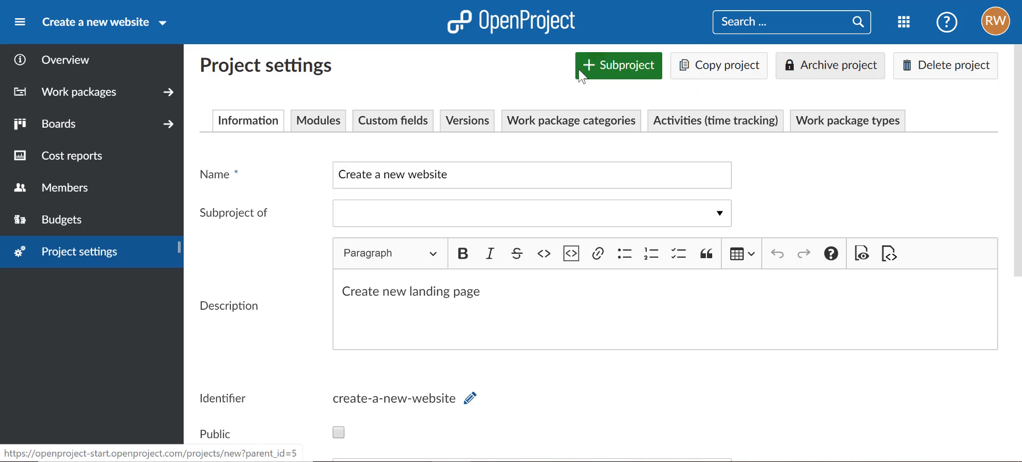
pyautogui.click(581, 78)
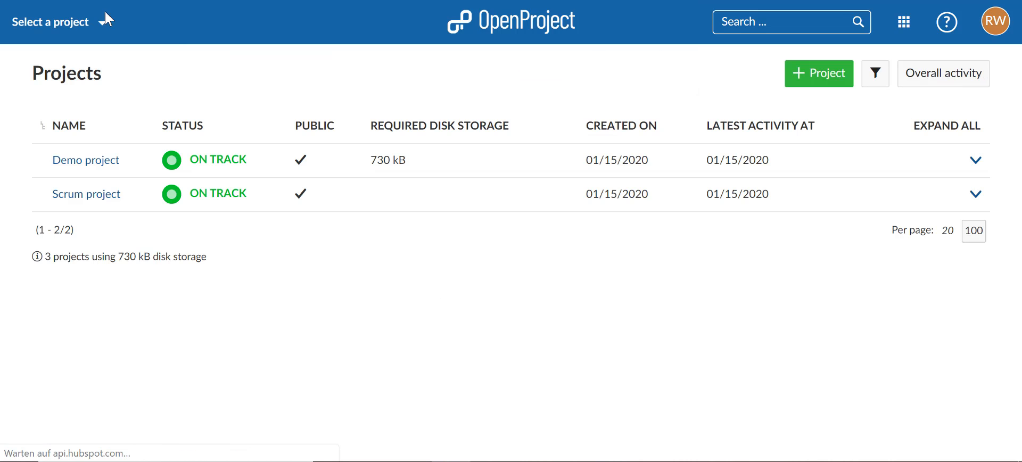
pyautogui.click(69, 21)
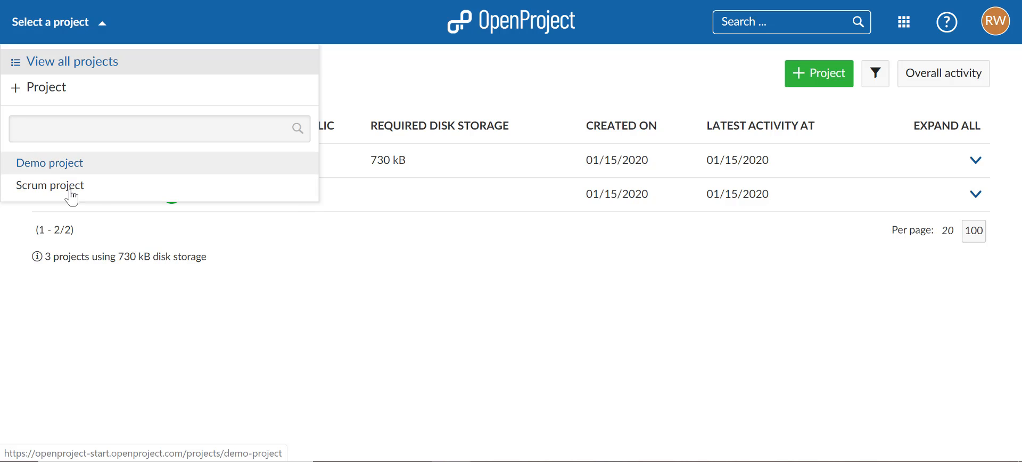
pyautogui.click(391, 61)
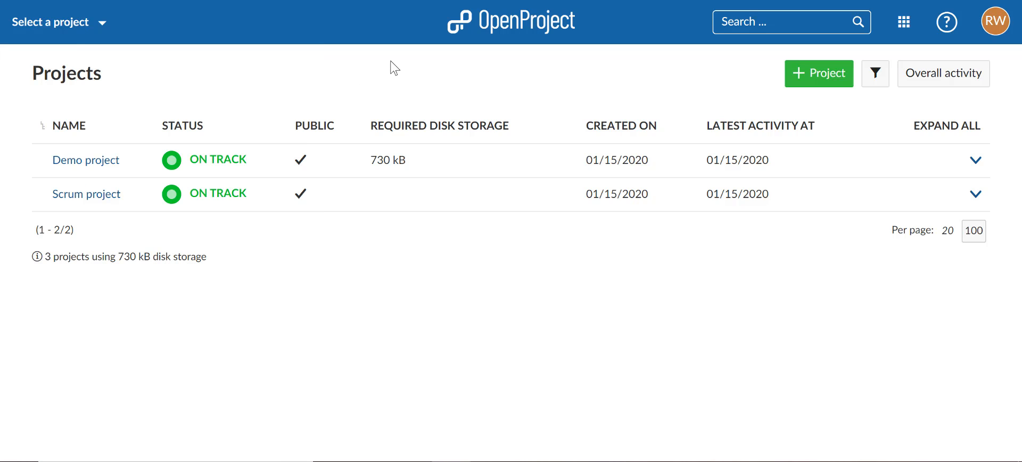
# Step: View all projects and filter the list to projects where Active is no
pyautogui.click(79, 35)
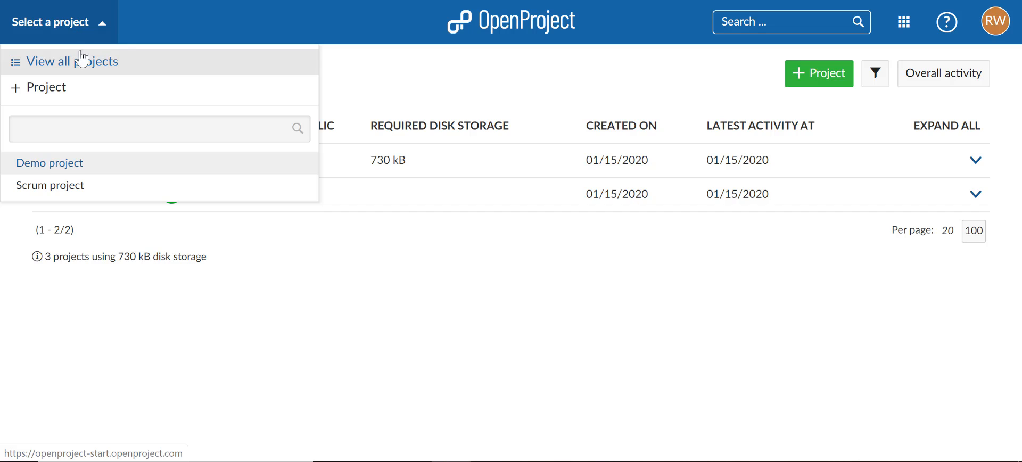
pyautogui.click(99, 69)
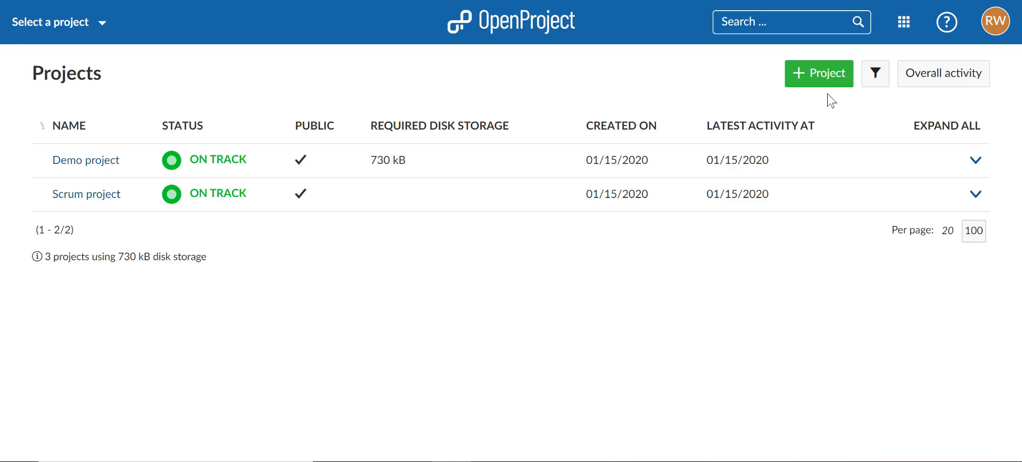
pyautogui.click(876, 75)
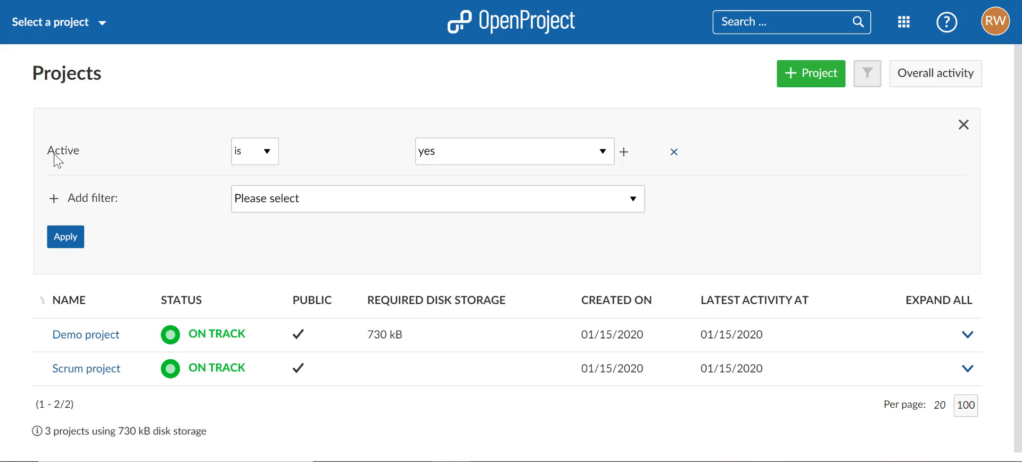
pyautogui.click(434, 160)
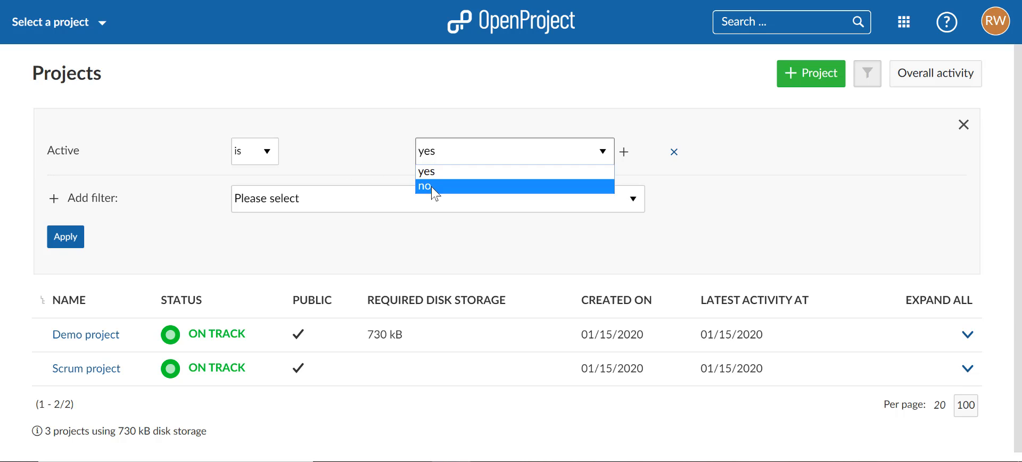
pyautogui.click(431, 186)
pyautogui.click(71, 249)
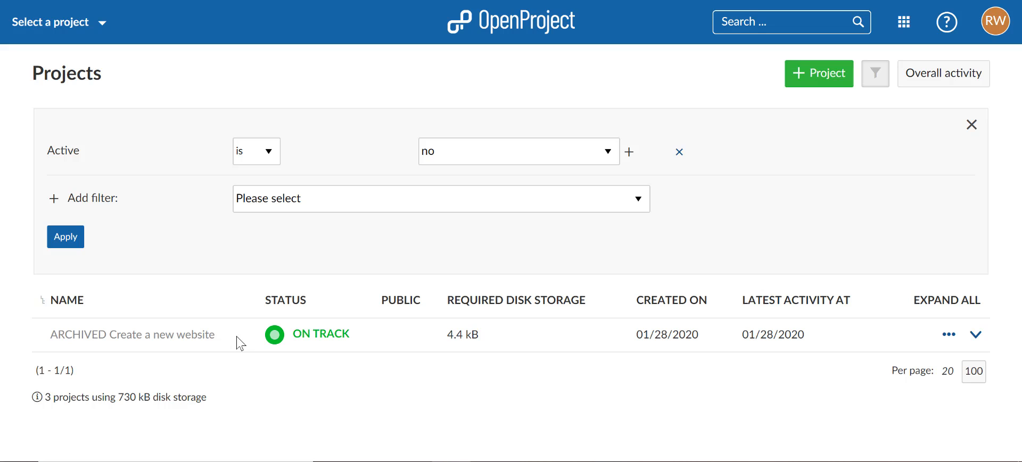
# Step: Unarchive the project "Create a new website" and open its overview
pyautogui.click(947, 336)
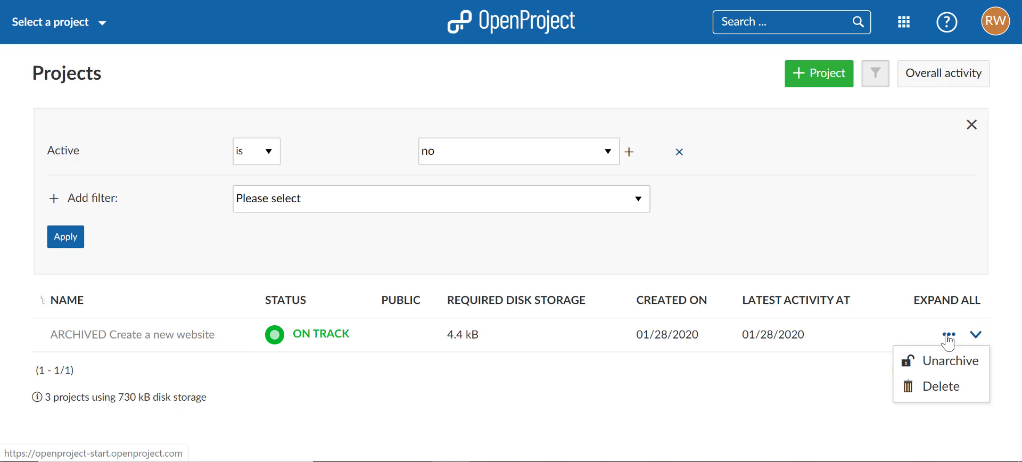
pyautogui.click(948, 366)
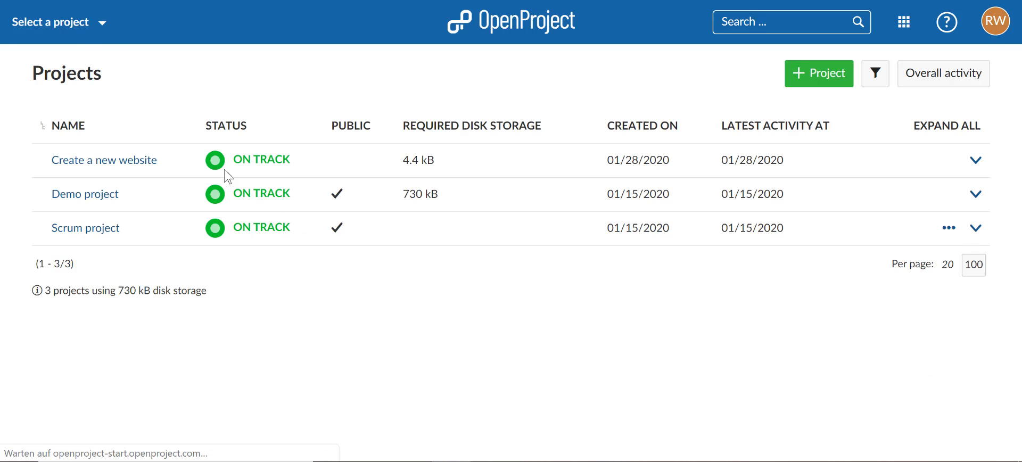
pyautogui.click(45, 22)
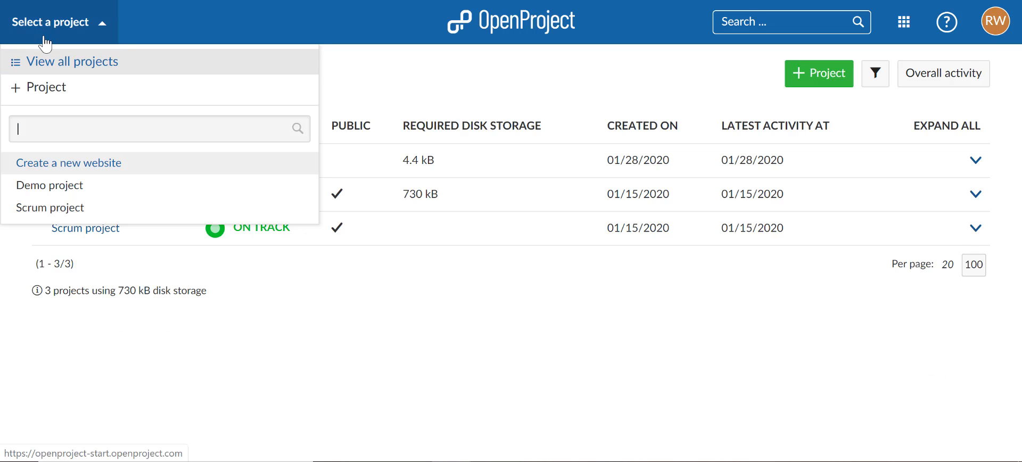
pyautogui.click(101, 164)
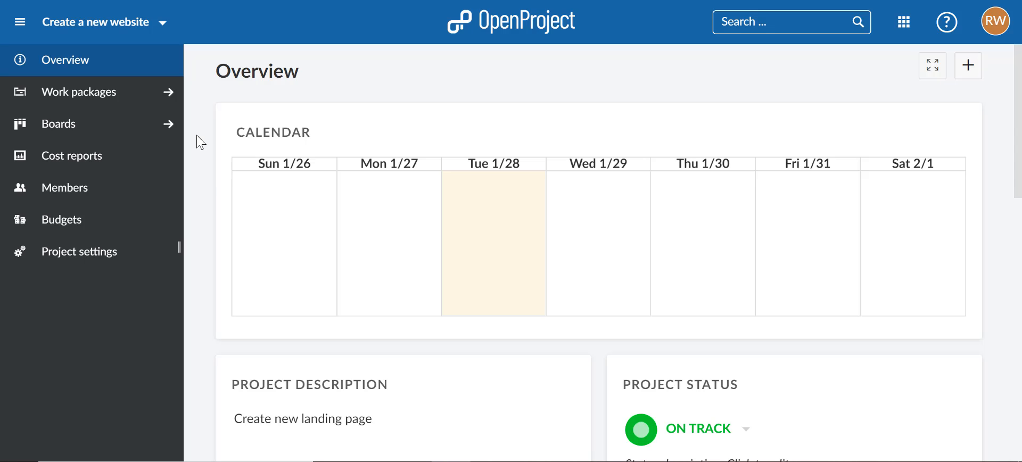
# Step: Open the work packages of all projects and group the table by project
pyautogui.click(907, 31)
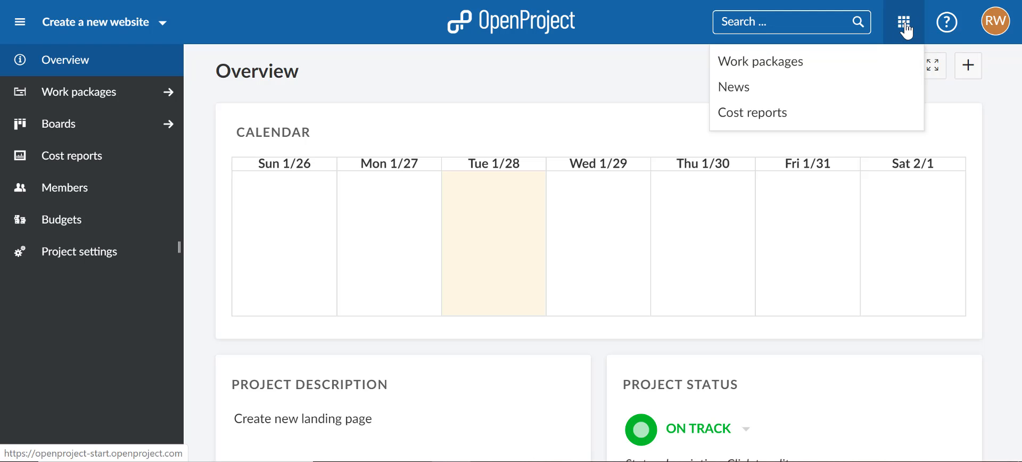
pyautogui.click(801, 72)
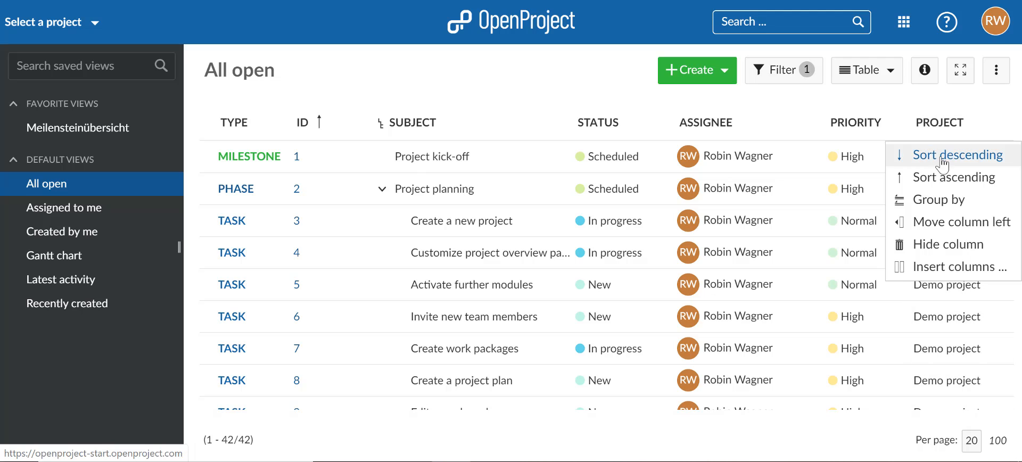
pyautogui.click(939, 202)
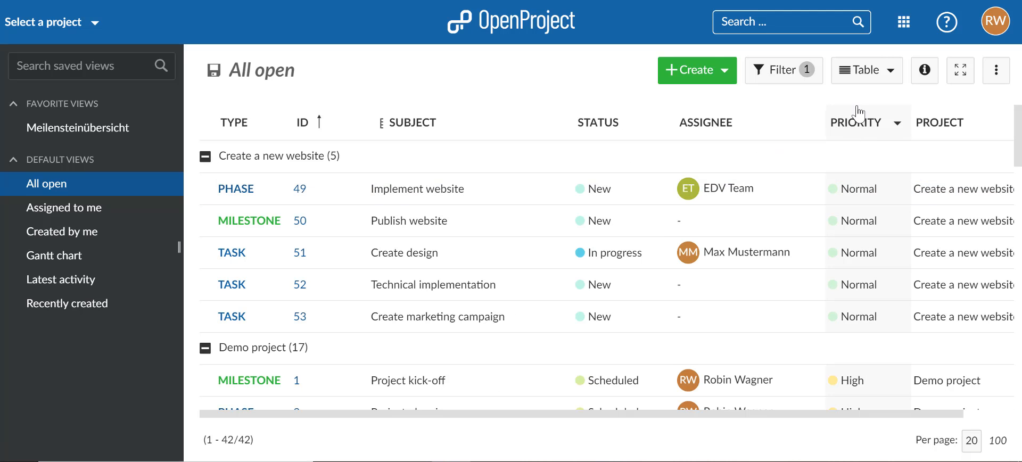
# Step: Display the grouped work packages as a Gantt chart and look through the projects' timelines
pyautogui.click(862, 79)
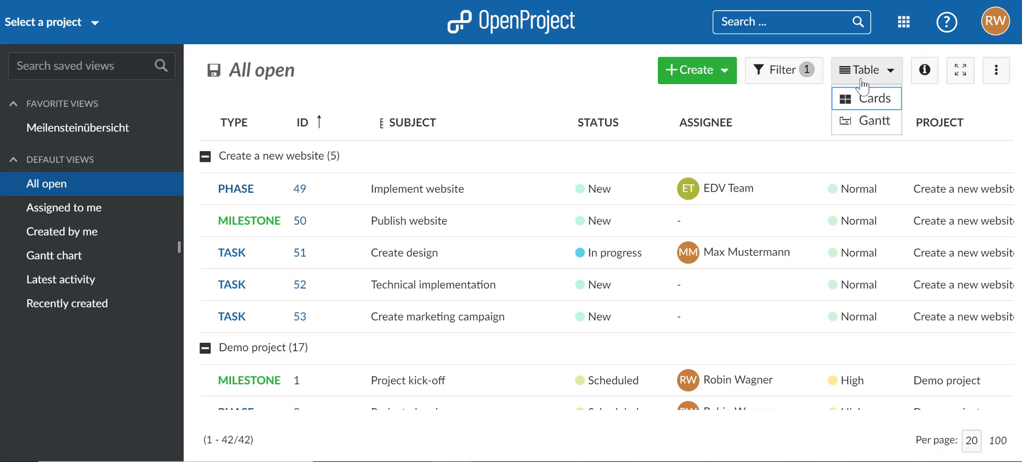
pyautogui.click(867, 121)
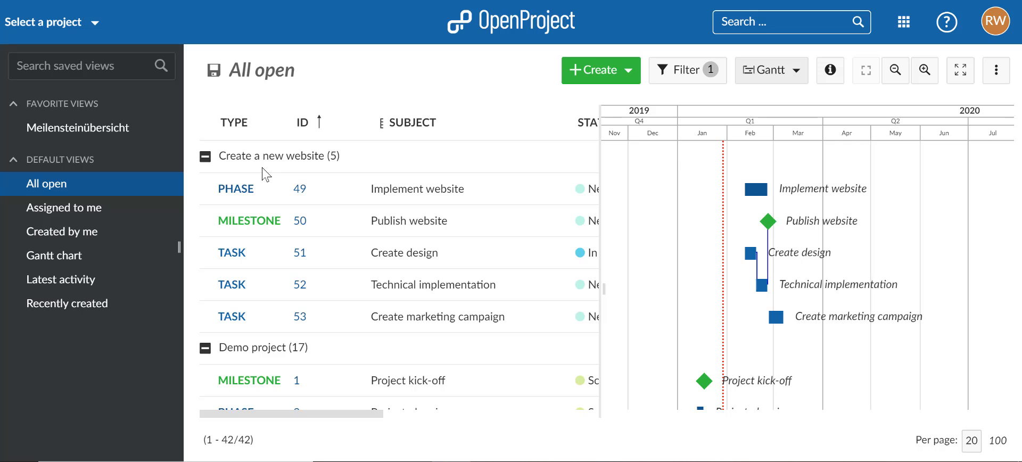
pyautogui.scroll(-1, 276, 213)
pyautogui.scroll(-2, 282, 235)
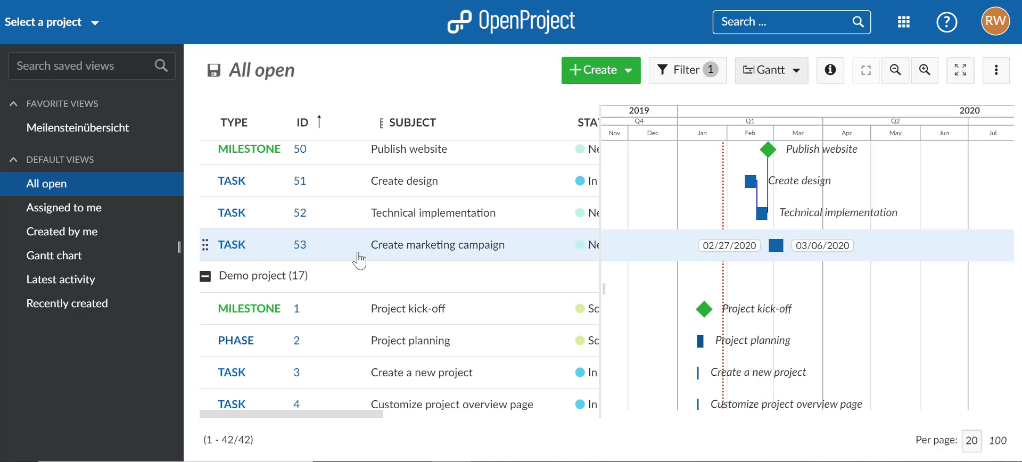
# Step: Filter the cross-project Gantt chart by type so that only Milestone work packages are included
pyautogui.click(686, 80)
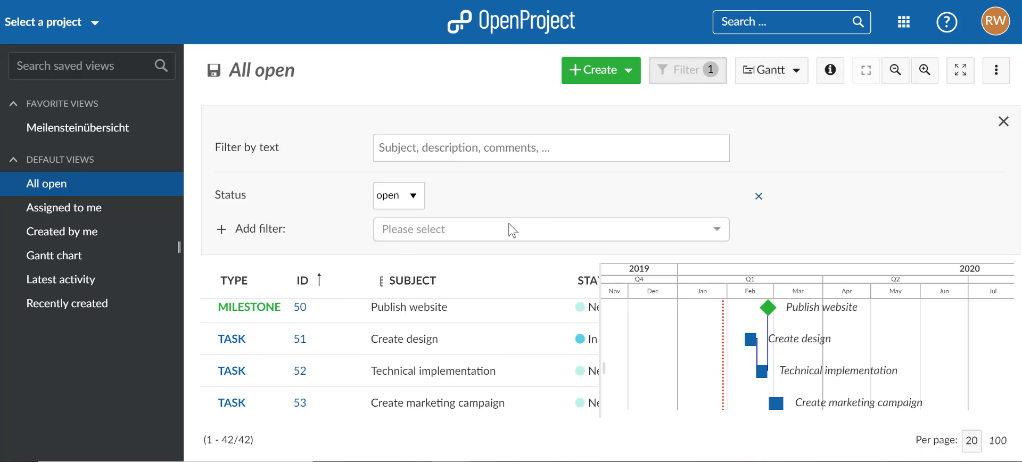
pyautogui.click(512, 229)
pyautogui.write('ty')
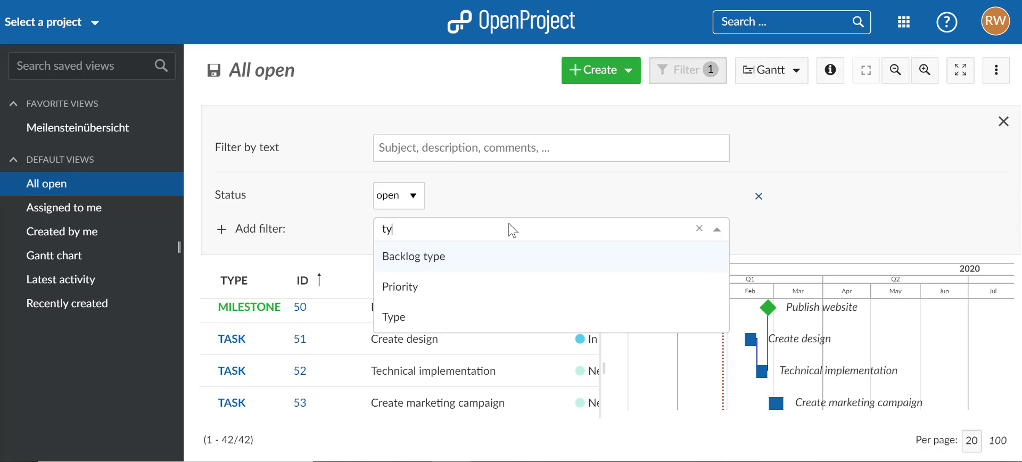
pyautogui.press('Down')
pyautogui.press('Return')
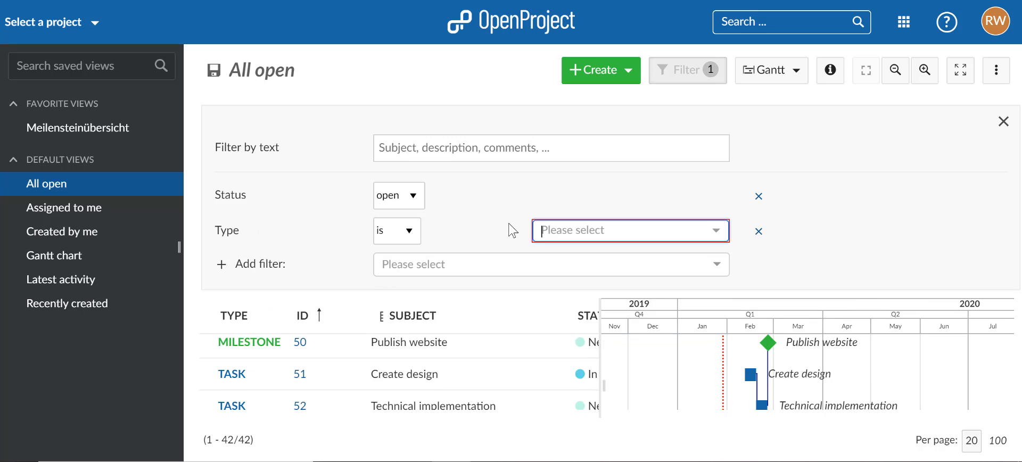
pyautogui.write('mile')
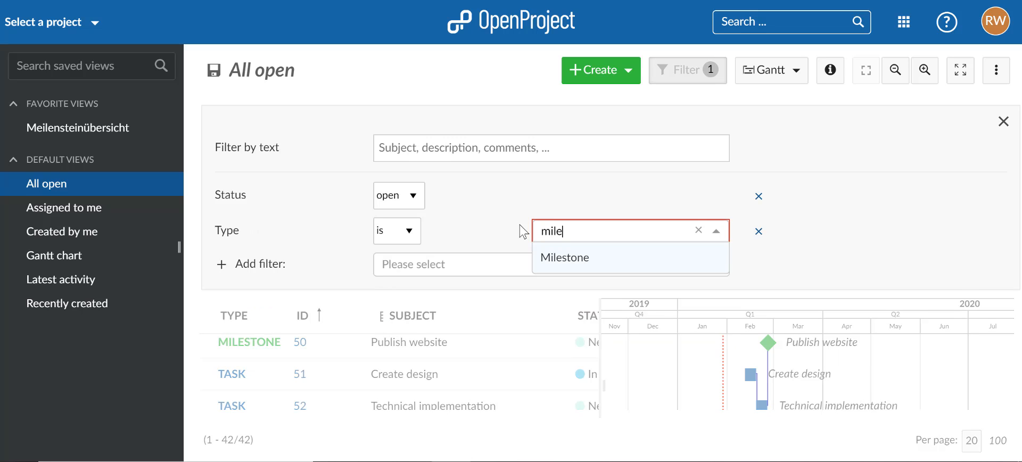
pyautogui.press('Return')
pyautogui.click(780, 160)
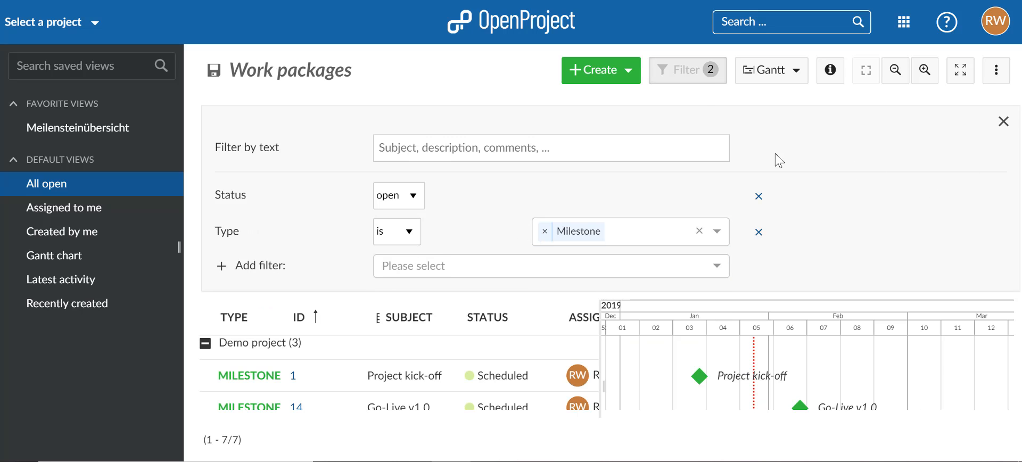
pyautogui.click(693, 80)
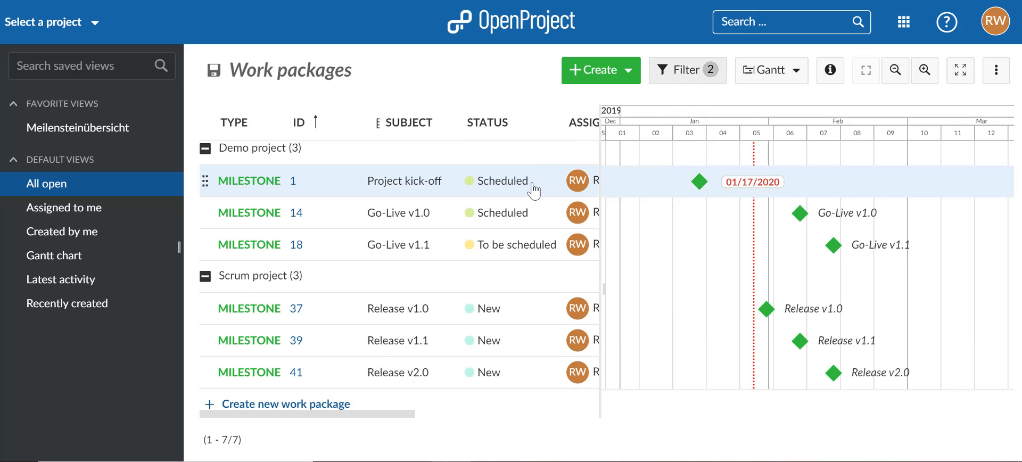
# Step: Save the filtered milestone Gantt chart as a public view named "Milestone overview"
pyautogui.scroll(2, 425, 186)
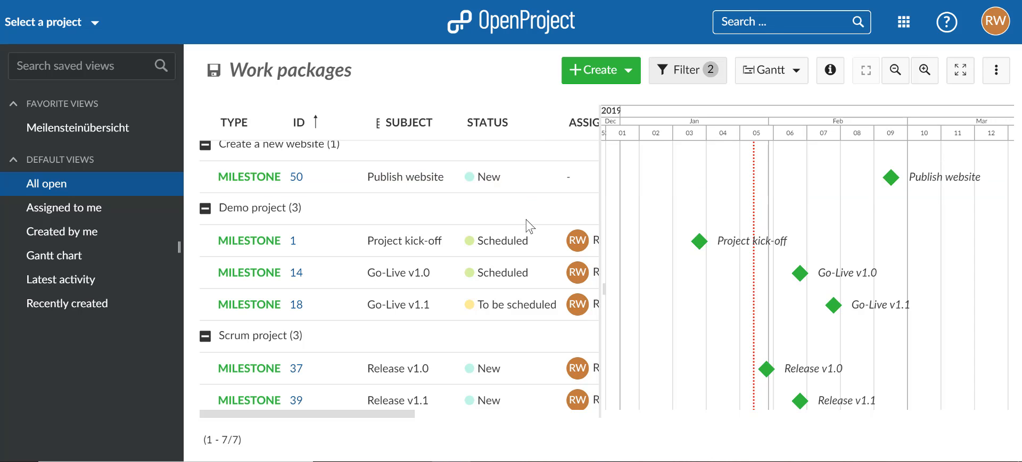
pyautogui.scroll(1, 529, 226)
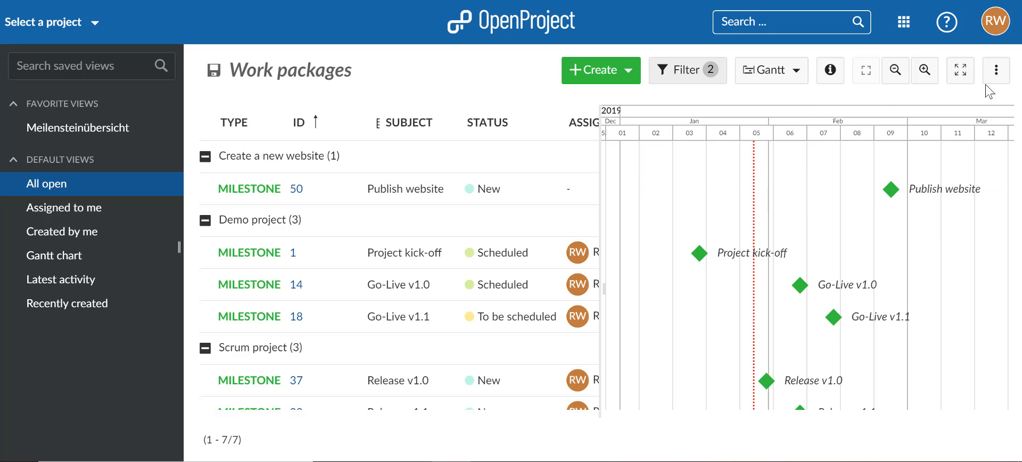
pyautogui.click(997, 71)
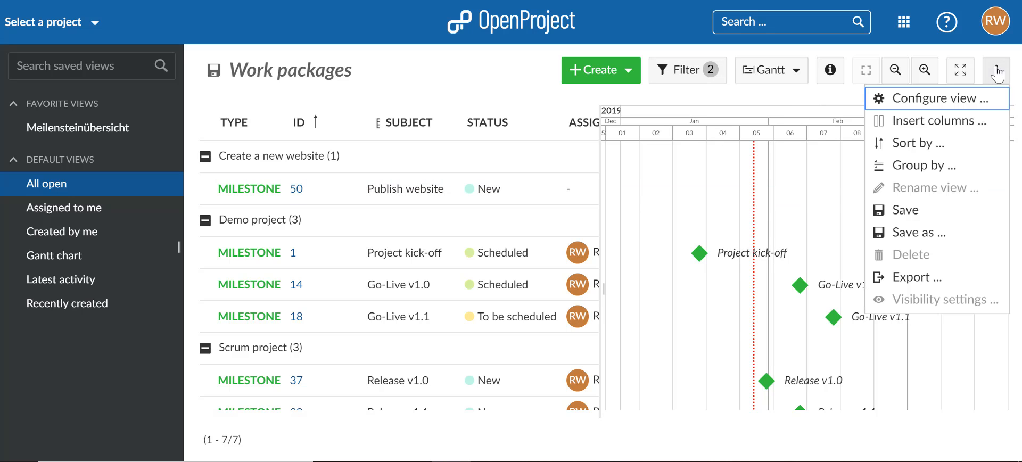
pyautogui.click(953, 217)
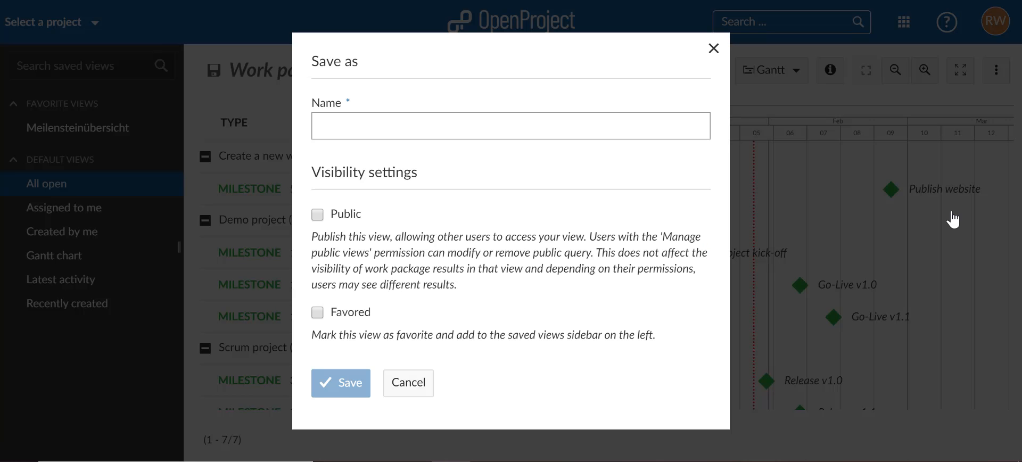
pyautogui.write('Milestone overview')
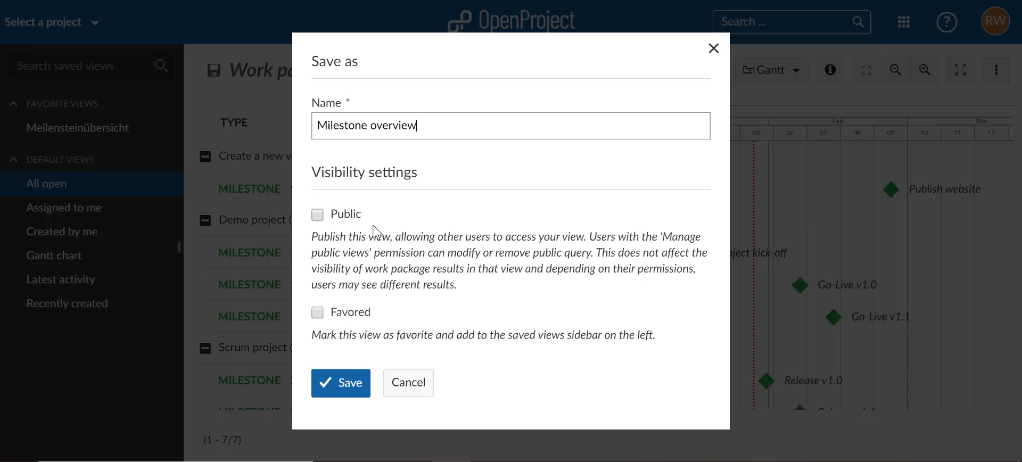
pyautogui.click(349, 215)
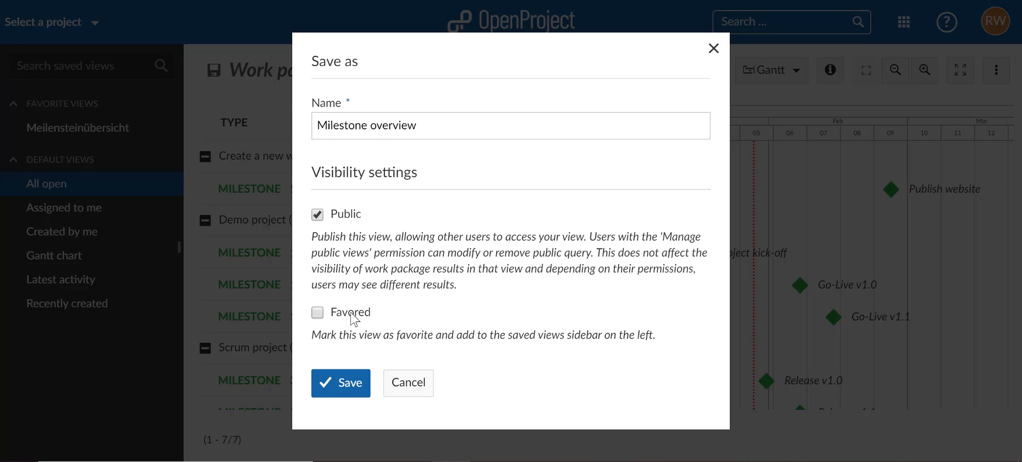
pyautogui.click(353, 383)
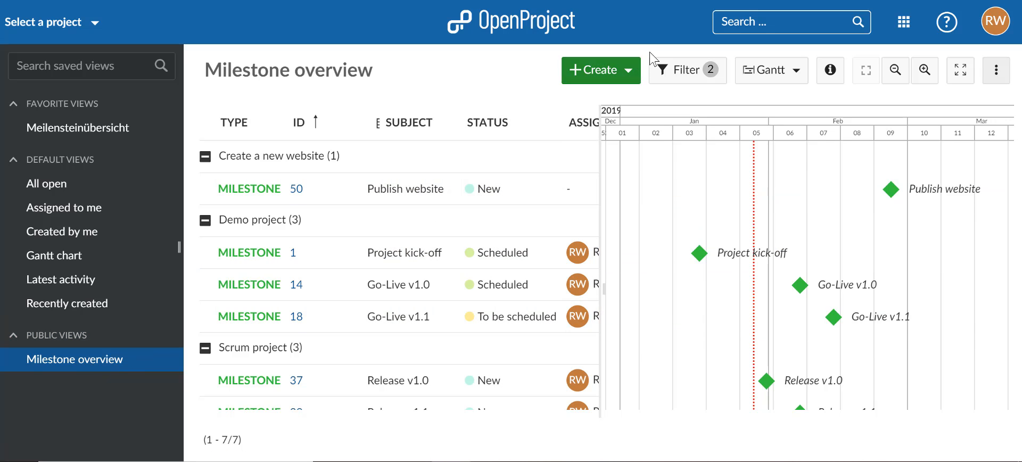
# Step: Open the getting started, help and support options
pyautogui.click(946, 23)
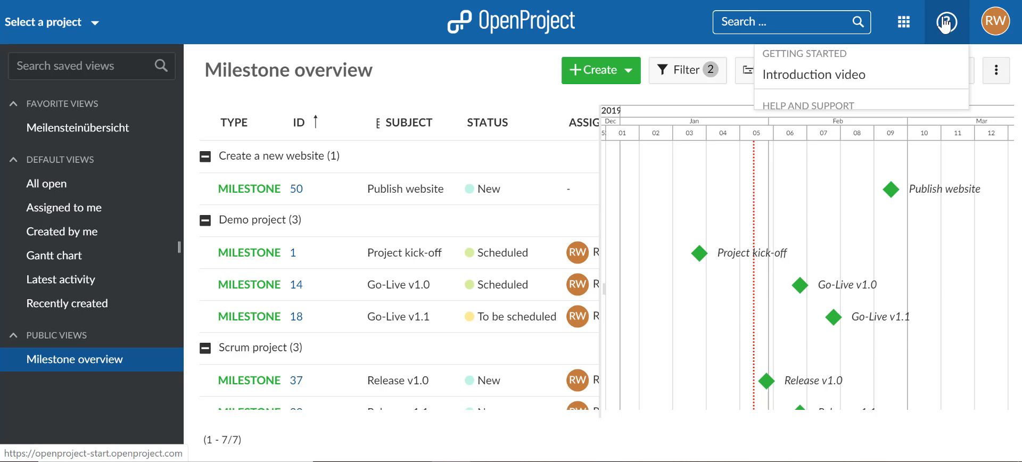